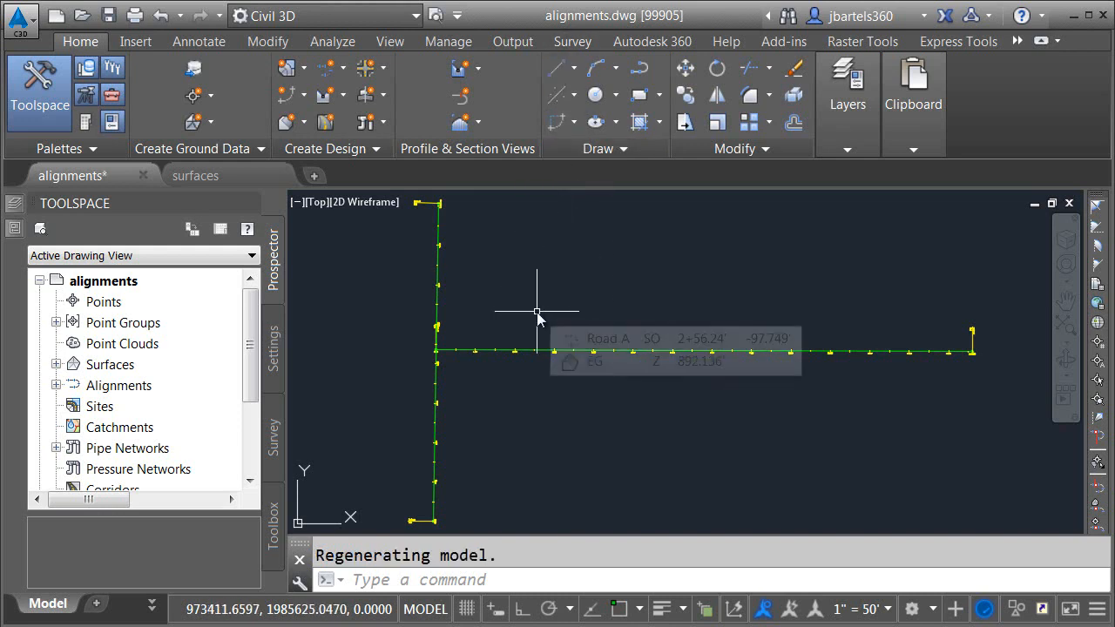
# Inspect the Road A and Road B alignments, and view the contours in the surfaces drawing
pyautogui.moveTo(528, 315)
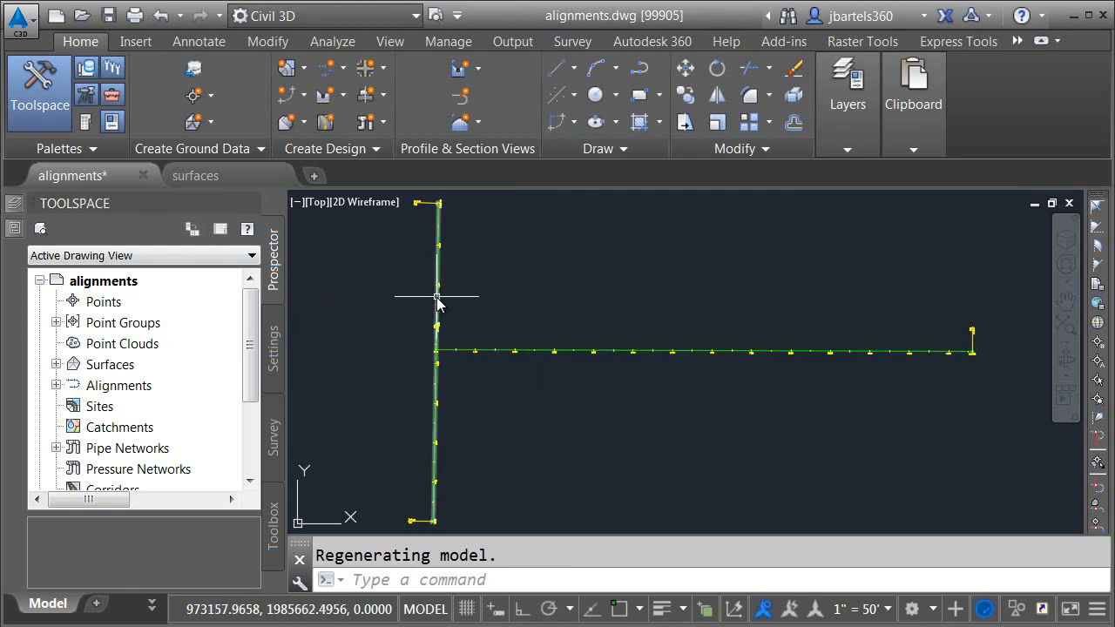
pyautogui.moveTo(436, 297)
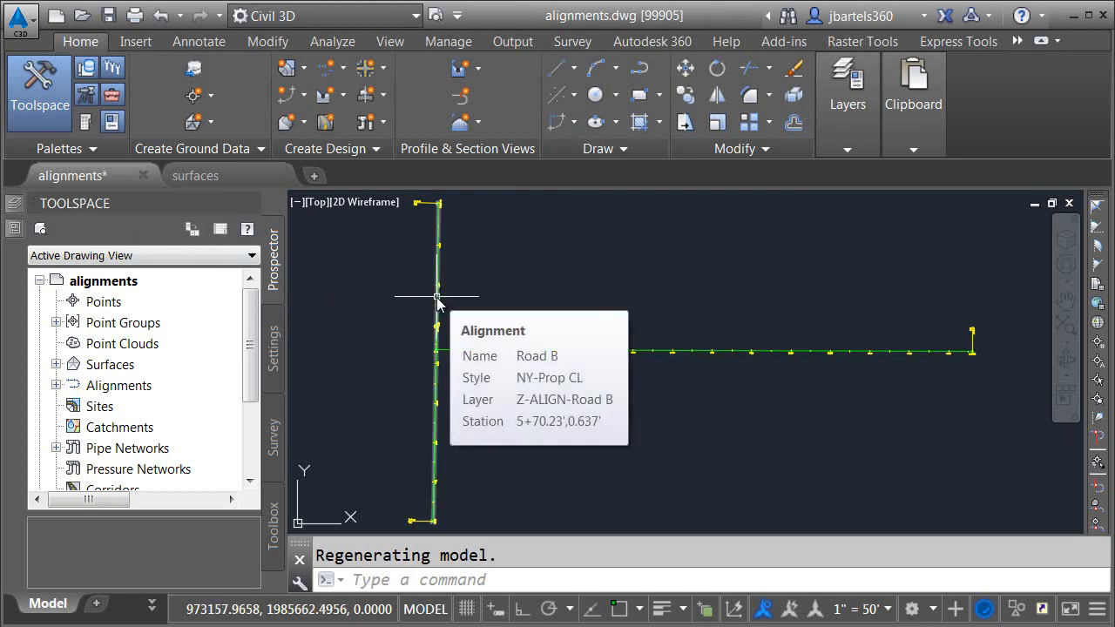
pyautogui.moveTo(486, 352)
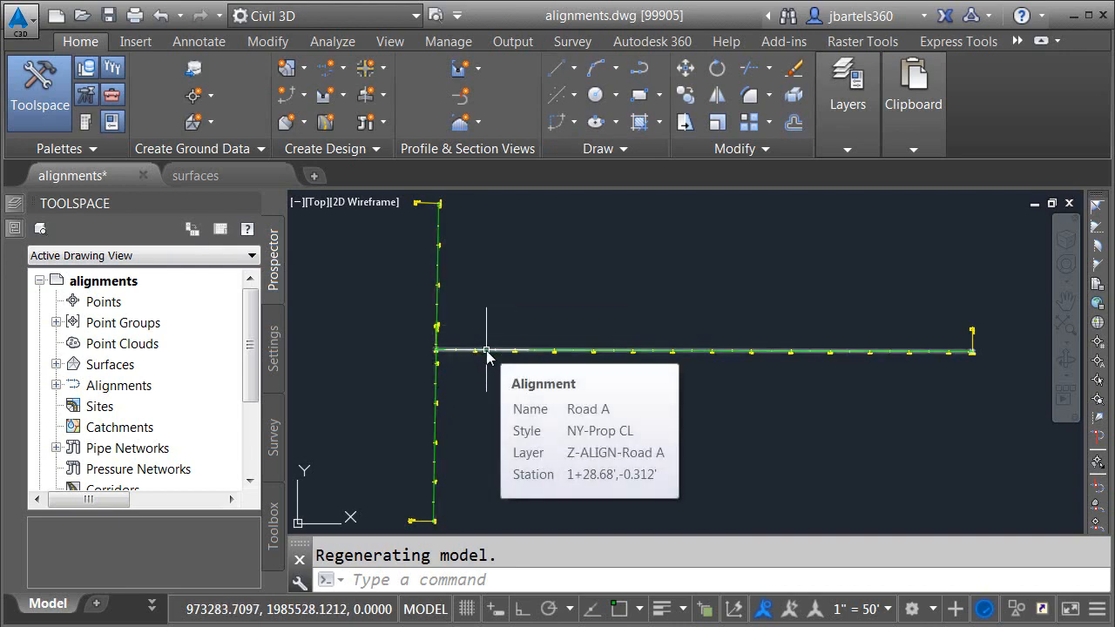
pyautogui.click(229, 172)
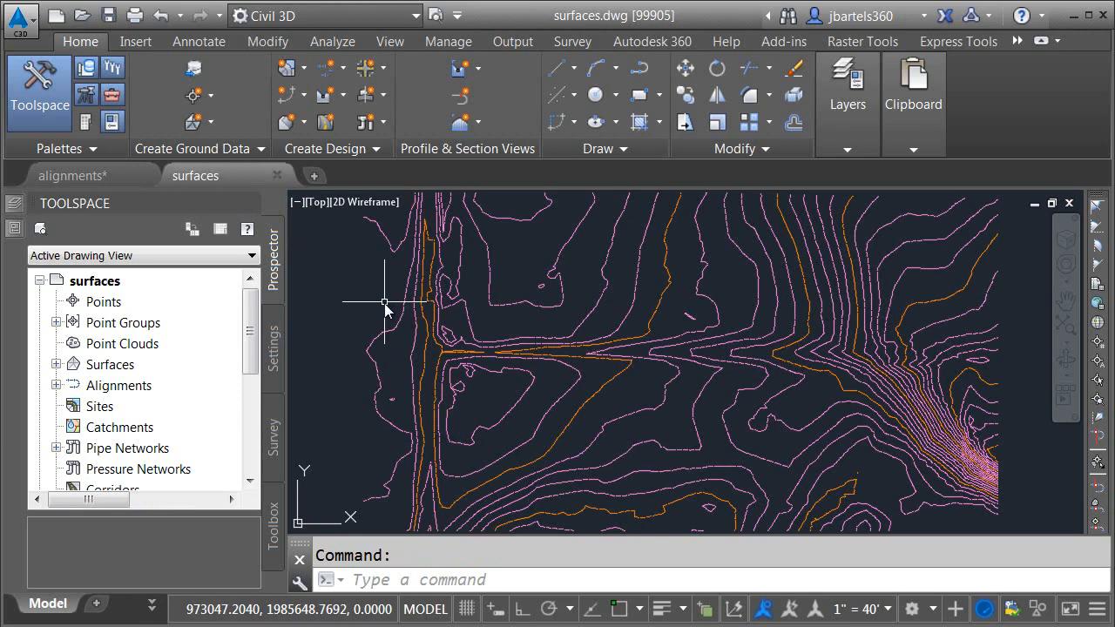
pyautogui.moveTo(401, 316)
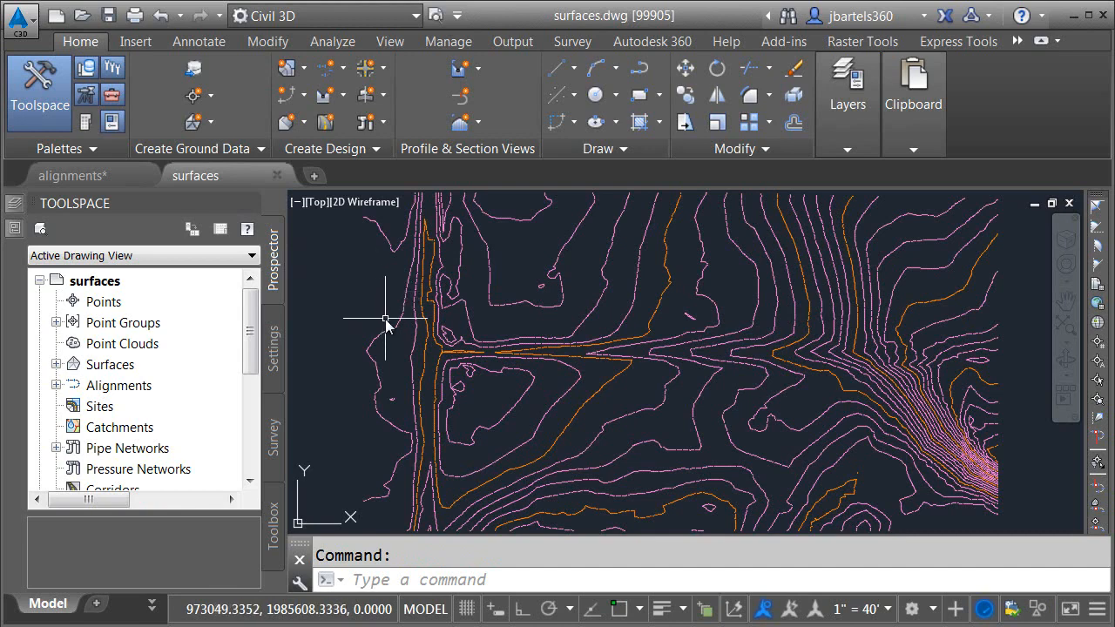
# Review the project's data shortcuts for surfaces and centerline alignments
pyautogui.moveTo(251, 359); pyautogui.dragTo(239, 445)
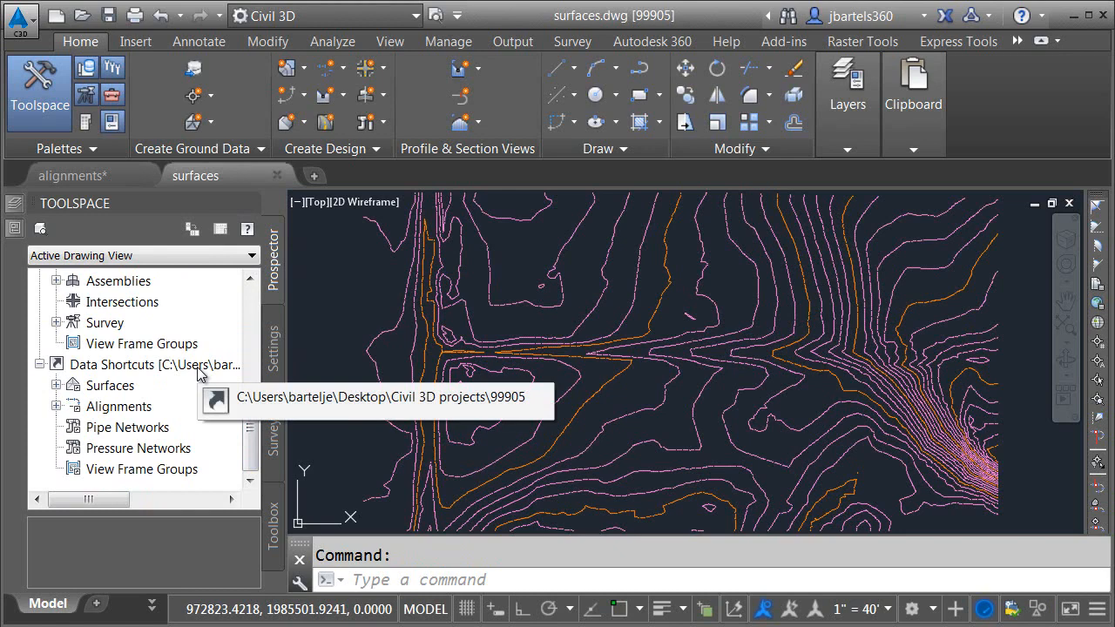
pyautogui.click(56, 385)
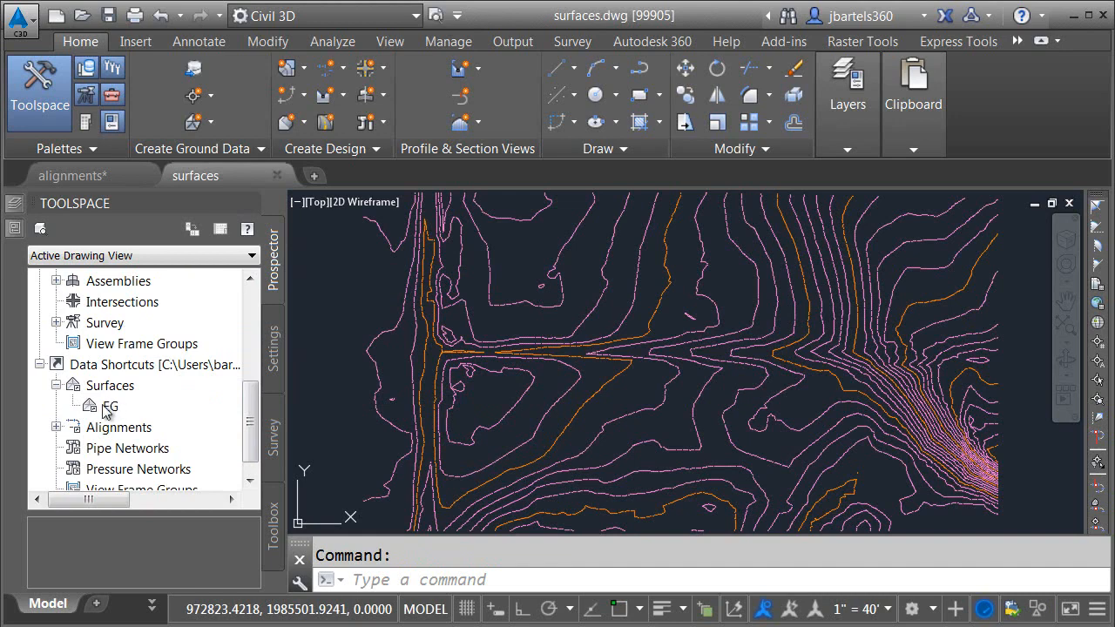
pyautogui.click(55, 428)
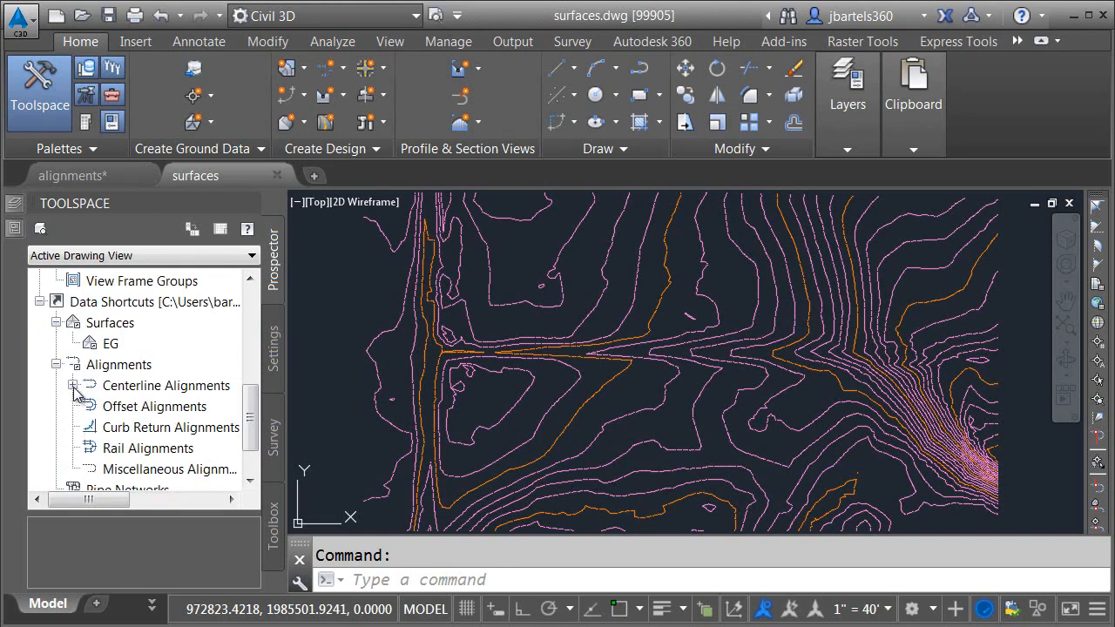
pyautogui.click(73, 386)
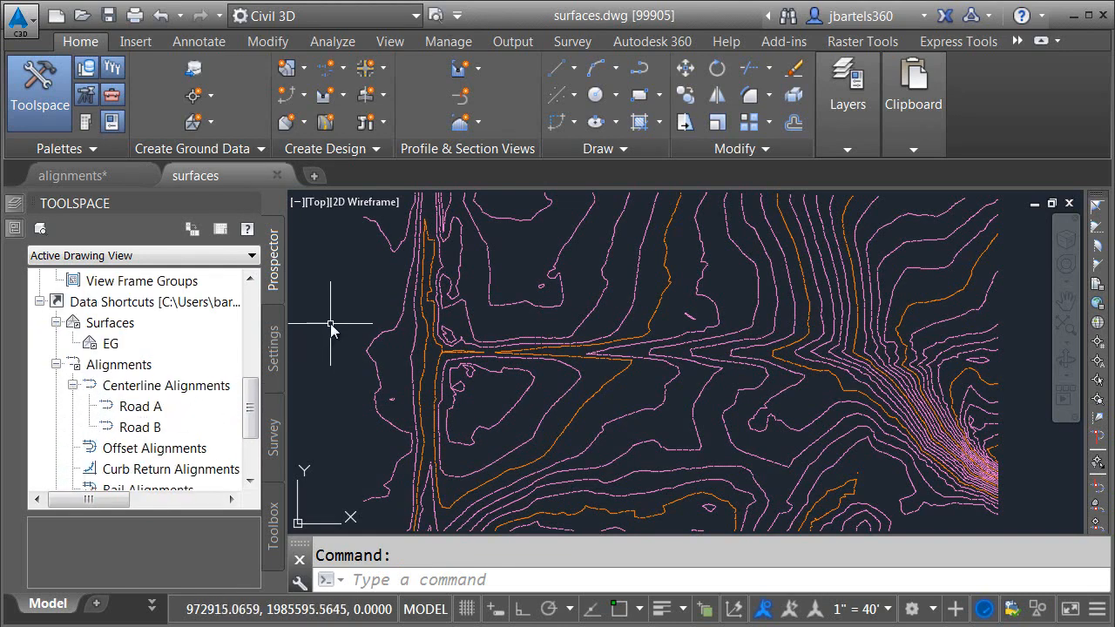
# Close the surfaces and alignments drawings, saving the changes to alignments.dwg
pyautogui.click(276, 175)
pyautogui.click(143, 175)
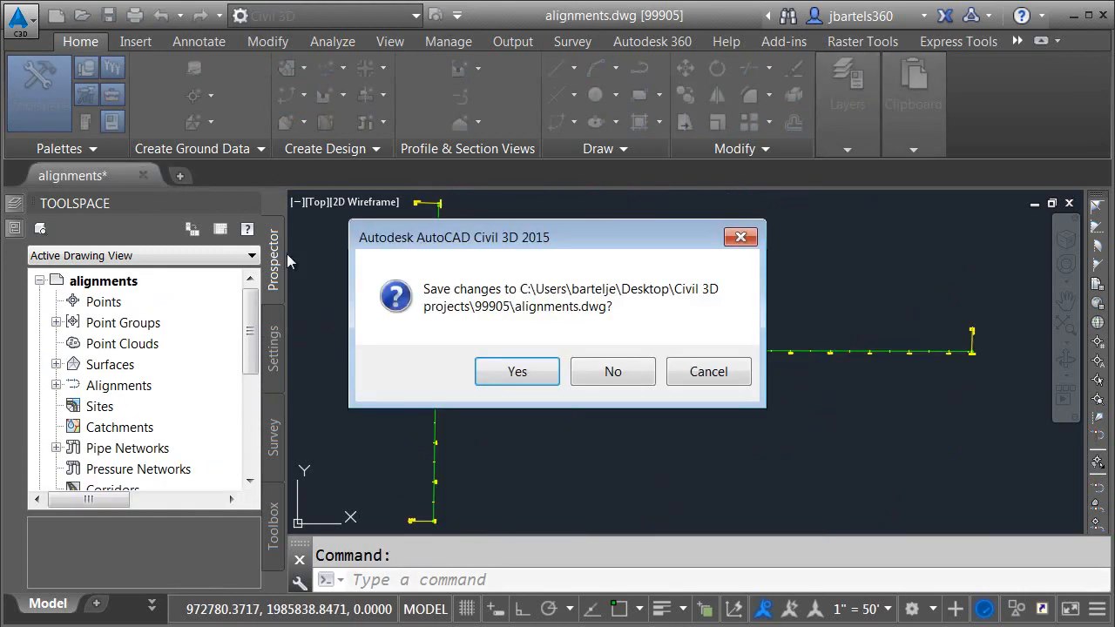
pyautogui.click(514, 373)
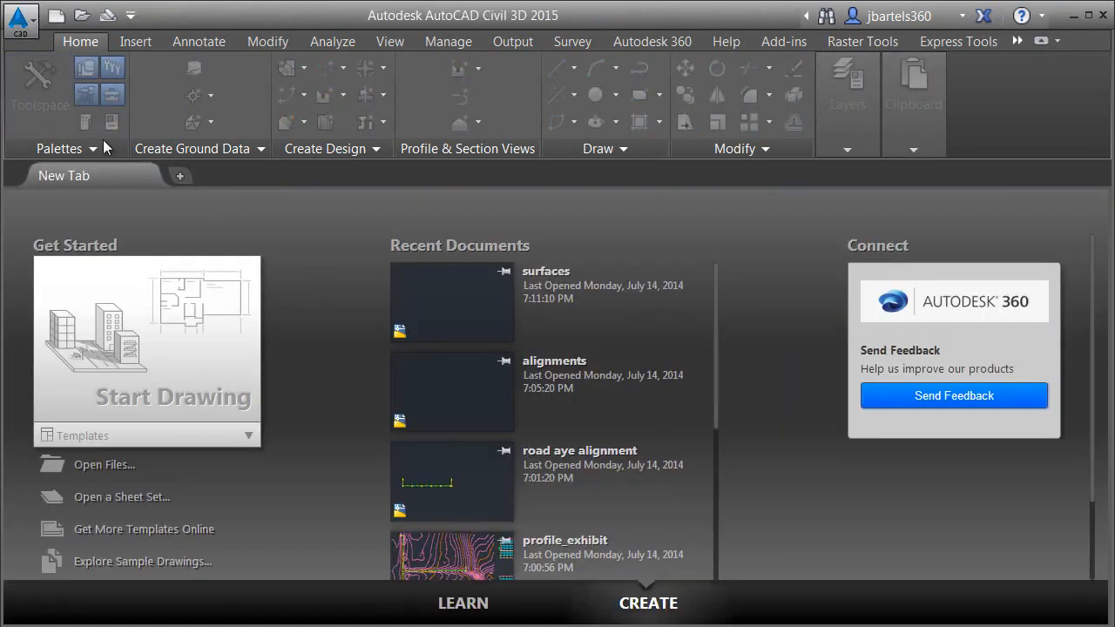
# Create a new drawing from a template
pyautogui.click(19, 19)
pyautogui.click(116, 138)
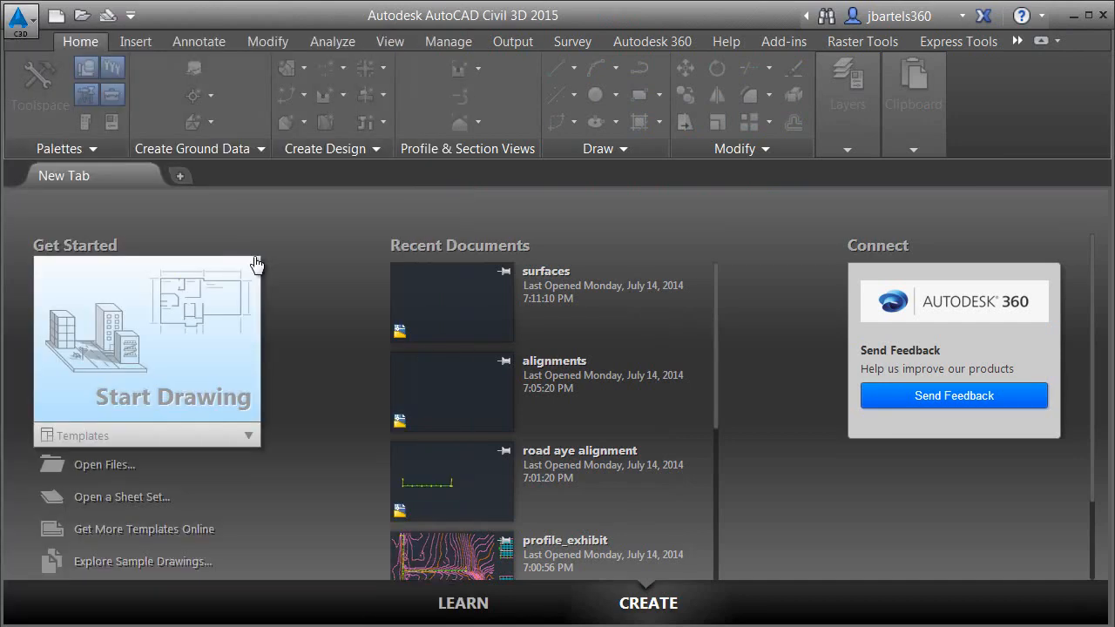
pyautogui.click(296, 235)
pyautogui.click(763, 489)
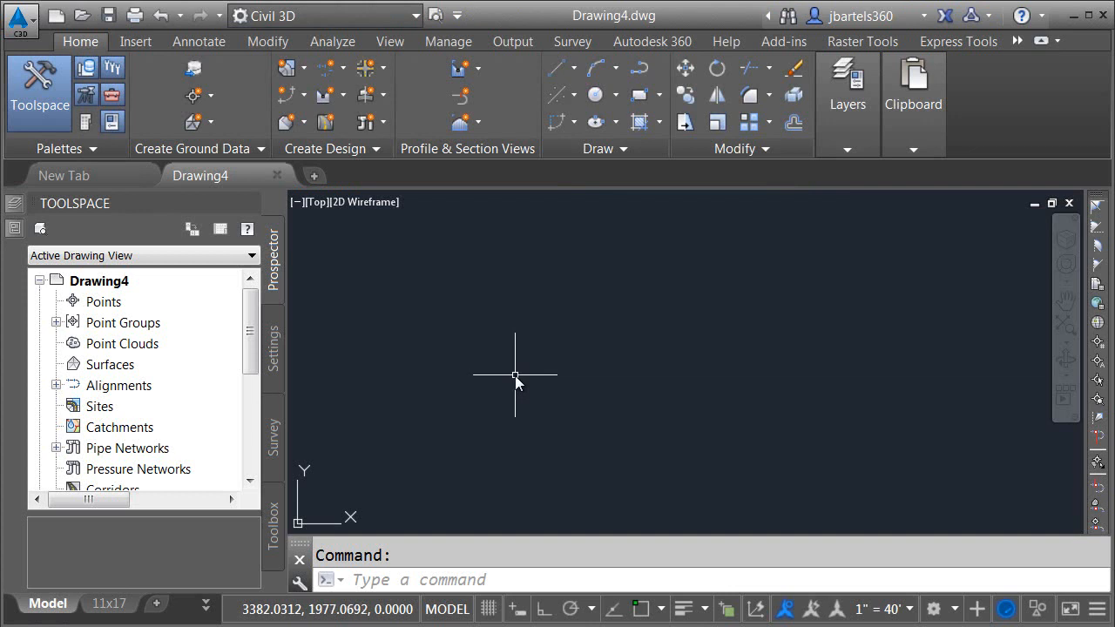
# Save the new drawing as profile exhibit.dwg in the 99905 project folder
pyautogui.click(109, 15)
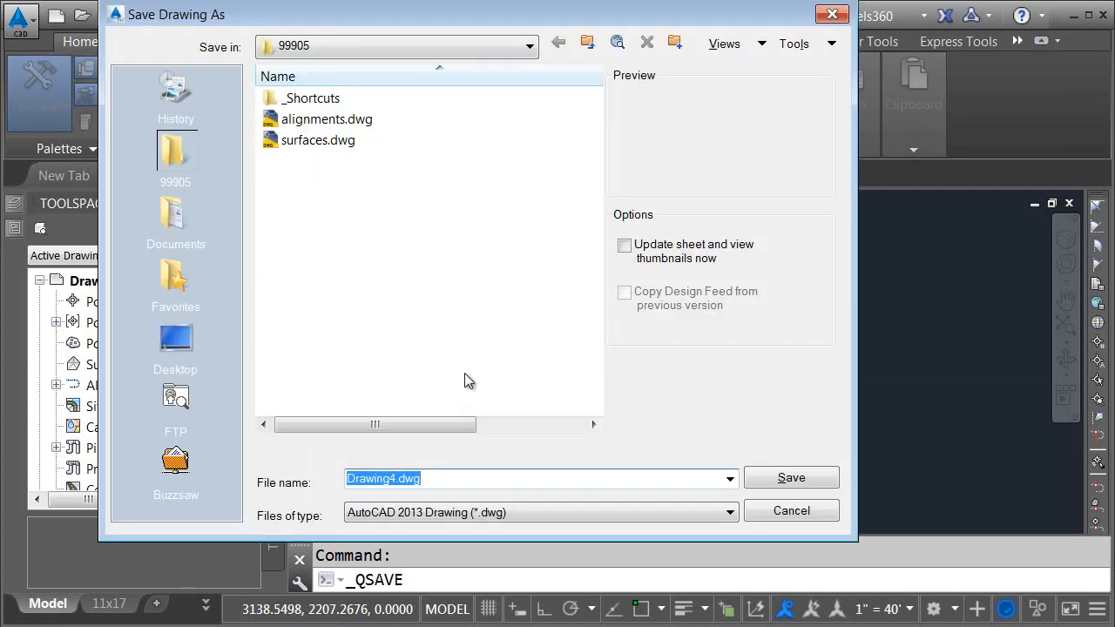
pyautogui.click(398, 479)
pyautogui.moveTo(398, 479); pyautogui.dragTo(334, 492)
pyautogui.write('profile exhibit')
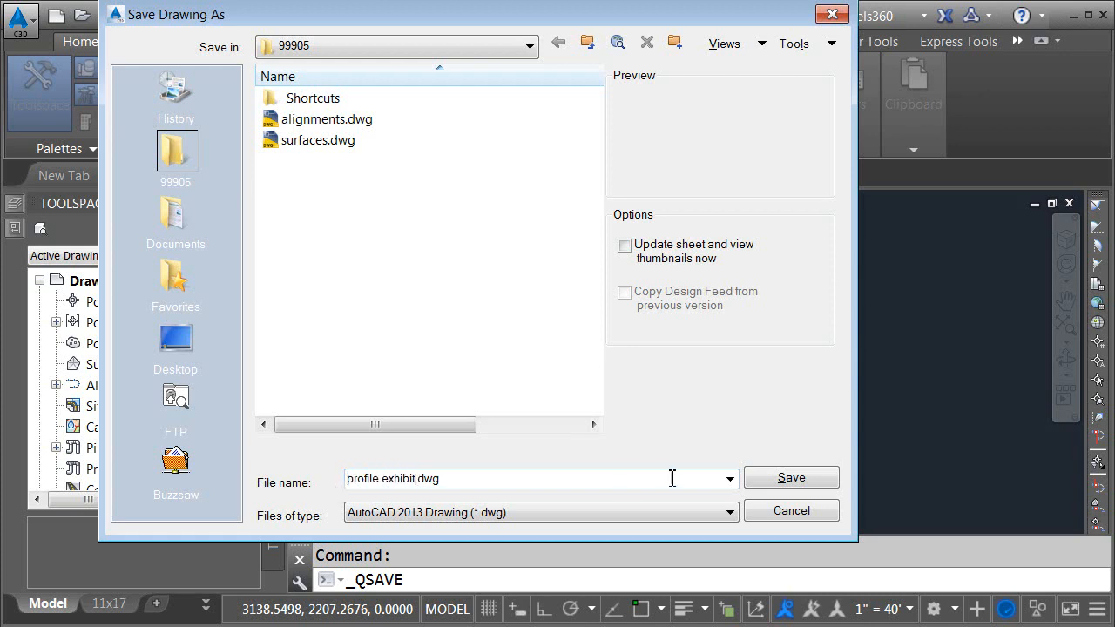
pyautogui.click(764, 478)
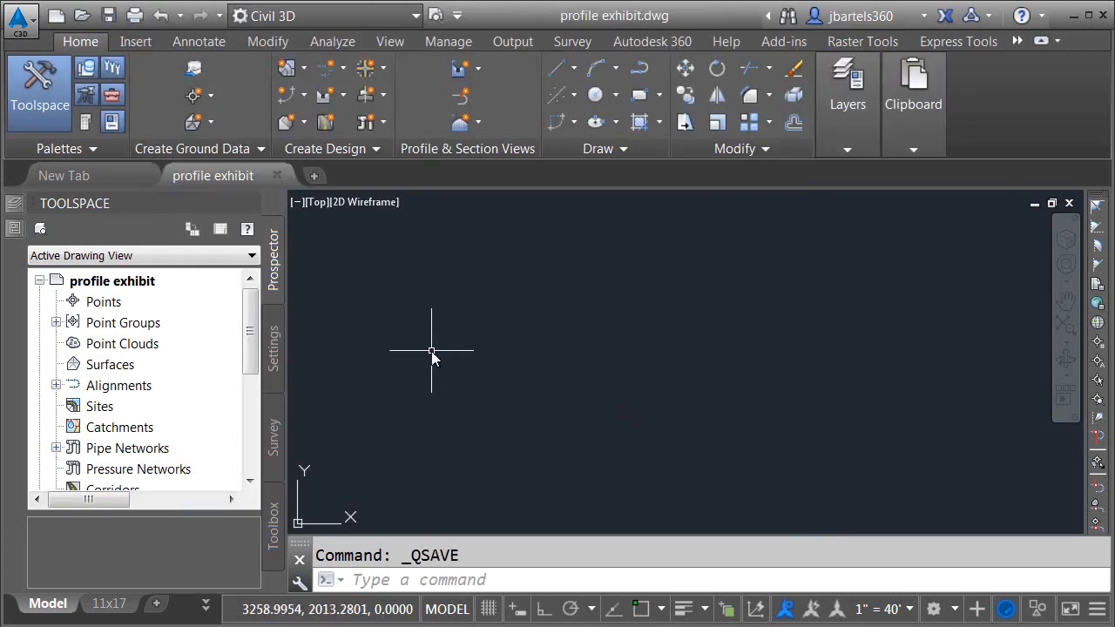
# Create a data shortcut reference to the EG surface with the NY-Exist 1 and 5 style and show its full extents
pyautogui.moveTo(260, 361); pyautogui.dragTo(259, 453)
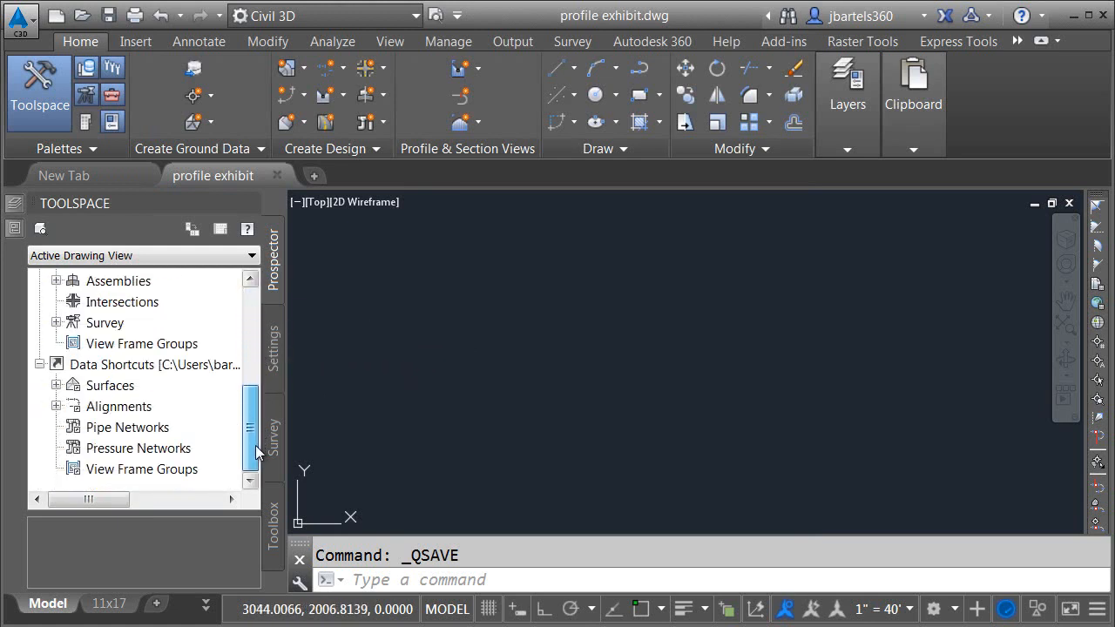
pyautogui.click(56, 385)
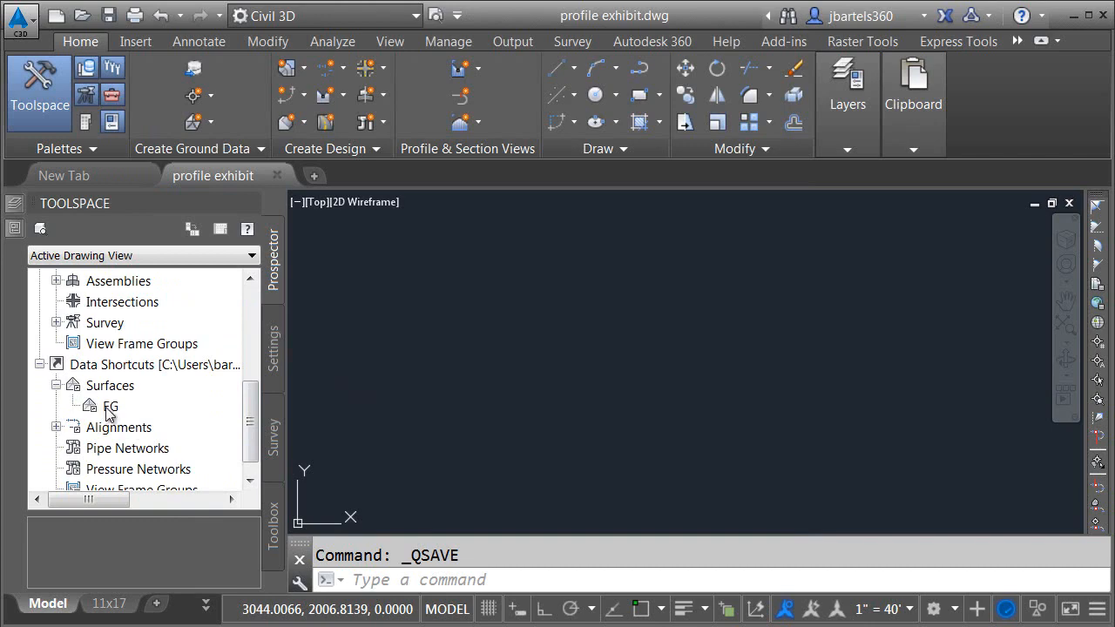
pyautogui.rightClick(110, 407)
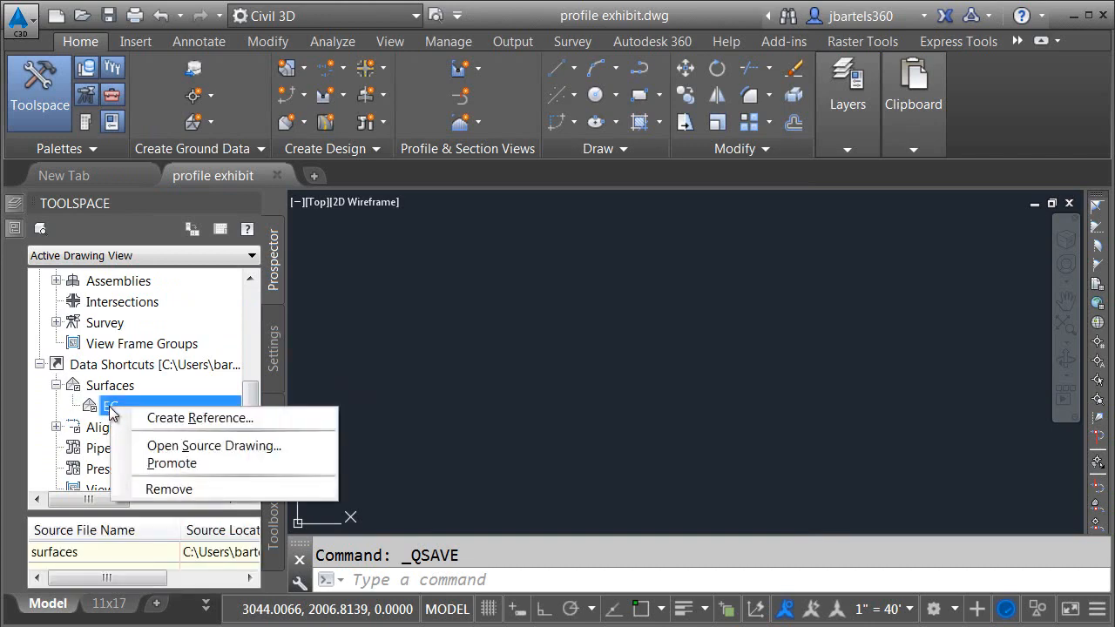
pyautogui.click(181, 420)
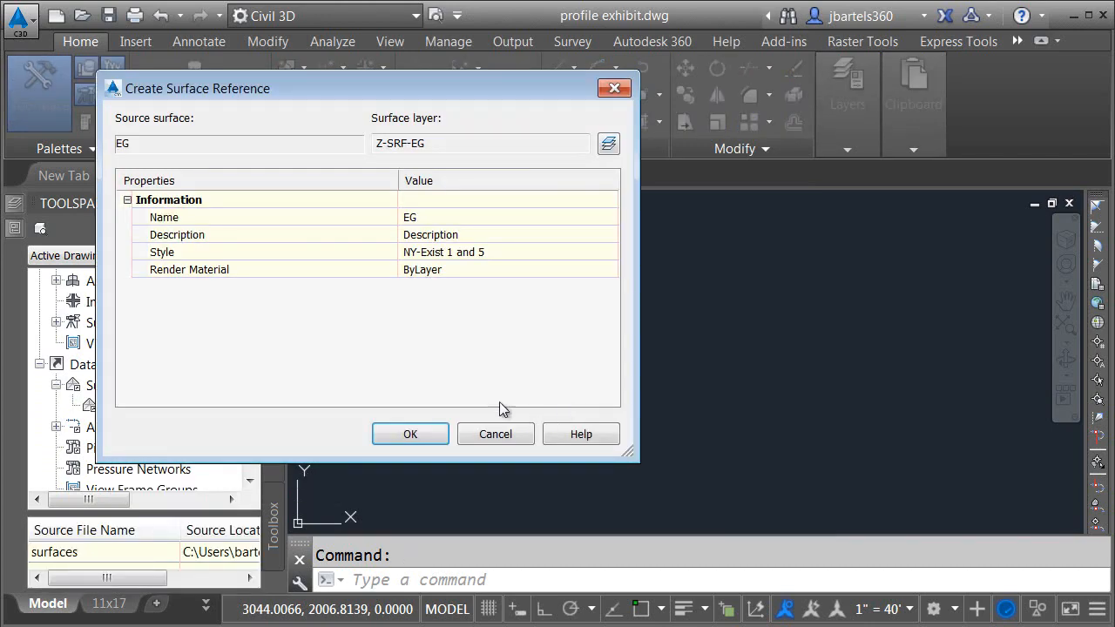
pyautogui.press('Return')
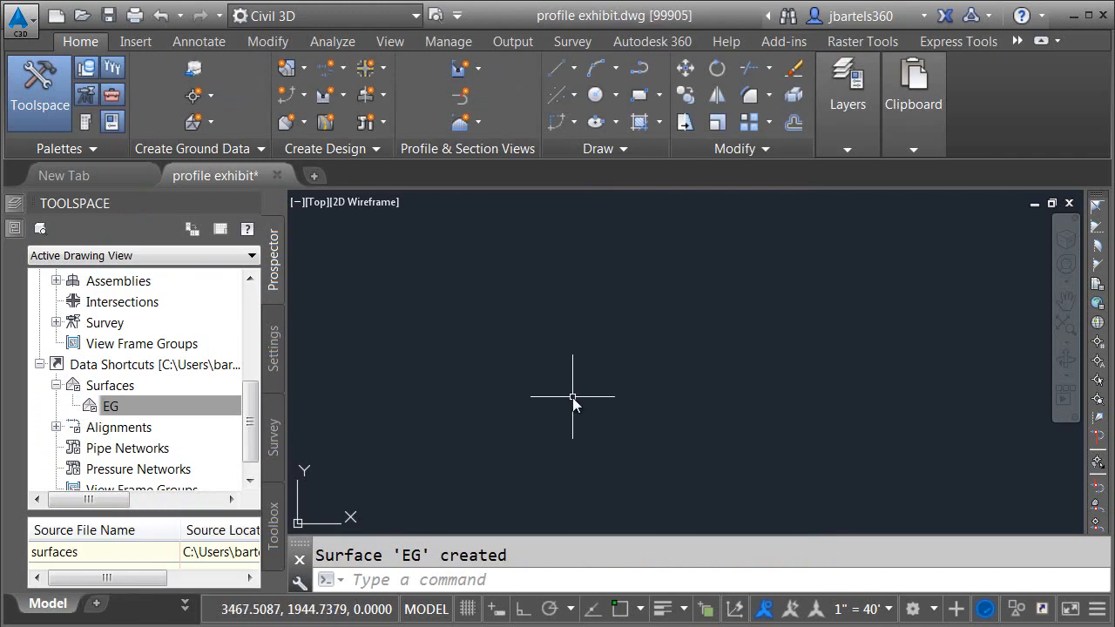
pyautogui.middleClick(573, 399)
pyautogui.middleClick(572, 399)
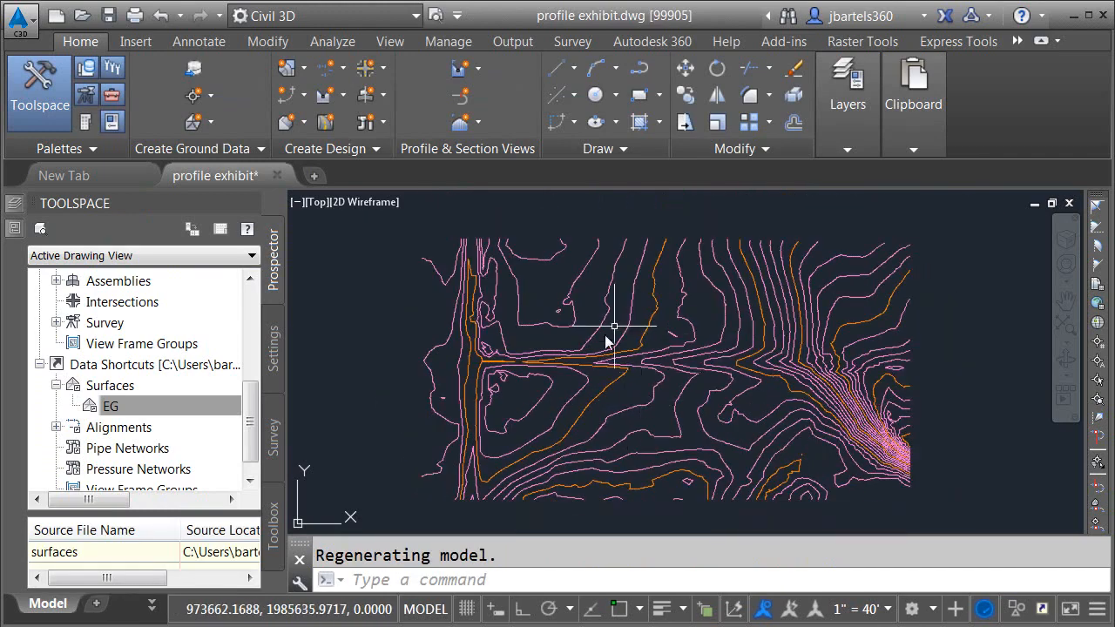
# Create a reference to the Road A centerline alignment from the data shortcuts
pyautogui.click(56, 427)
pyautogui.click(73, 386)
pyautogui.rightClick(140, 413)
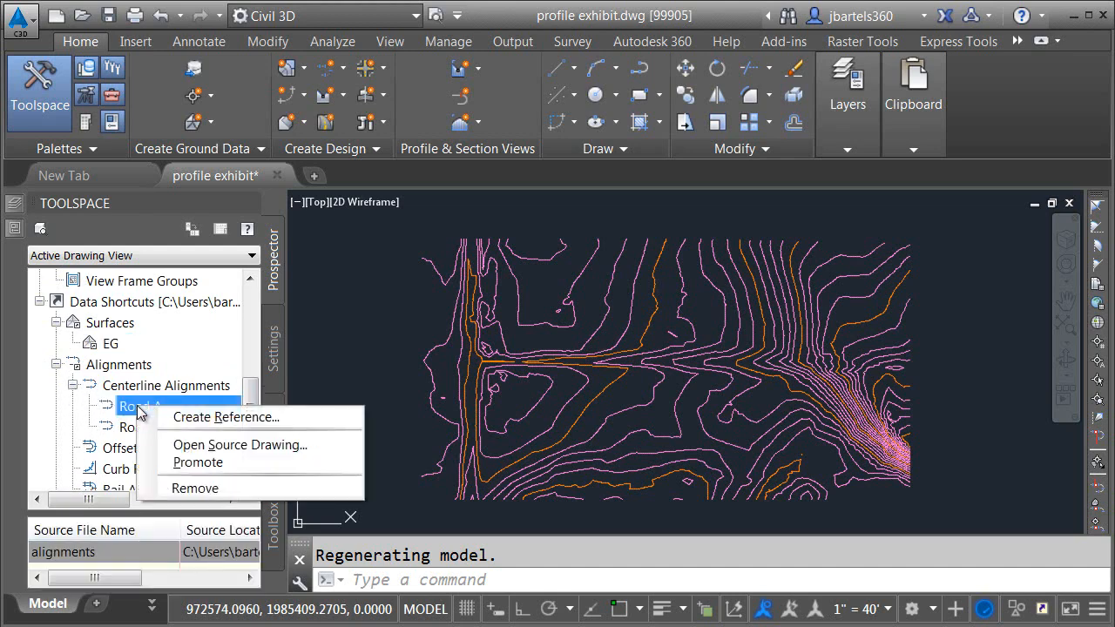
pyautogui.click(178, 417)
pyautogui.click(222, 467)
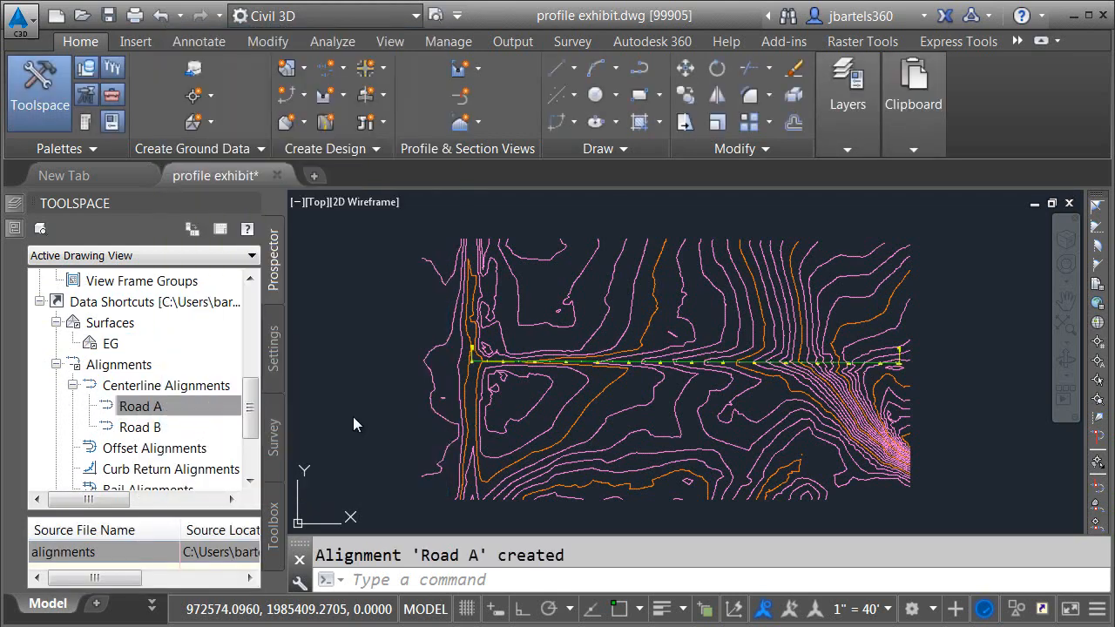
# Create a reference to the Road B centerline alignment from the data shortcuts
pyautogui.rightClick(157, 428)
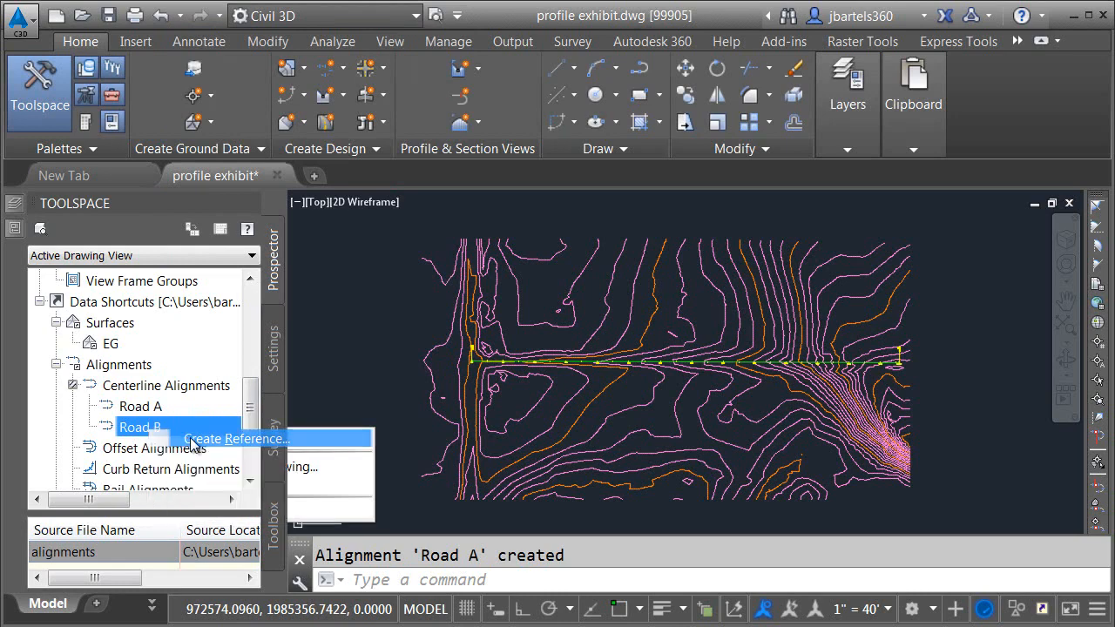
pyautogui.click(181, 438)
pyautogui.click(221, 465)
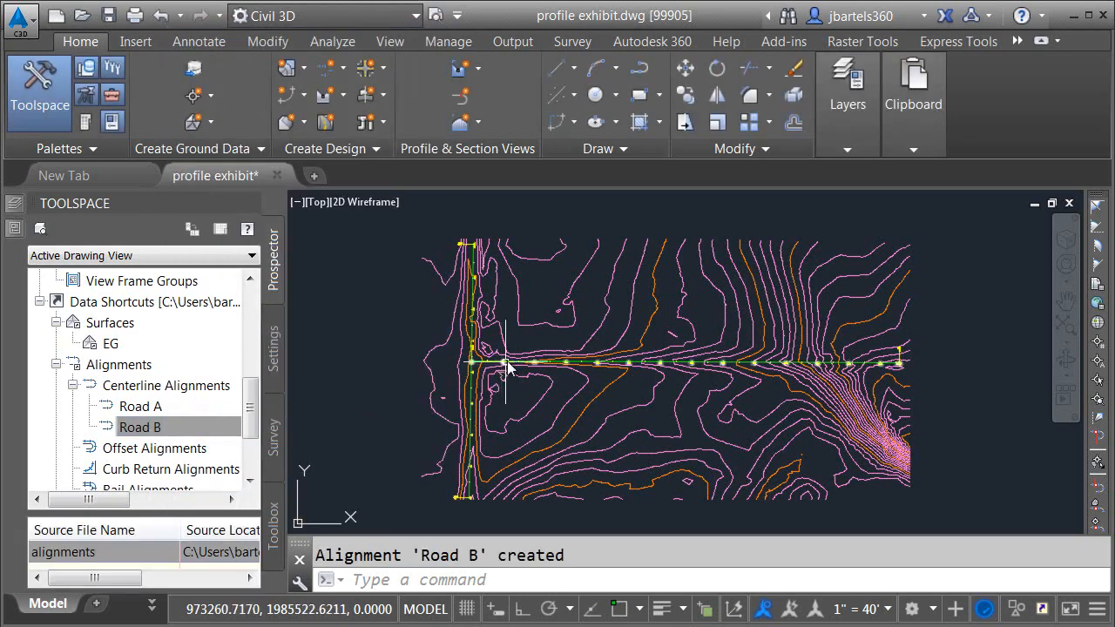
# Sample the EG surface along the Road A alignment as a surface profile over its full station range
pyautogui.moveTo(554, 326); pyautogui.dragTo(469, 330, button='middle')
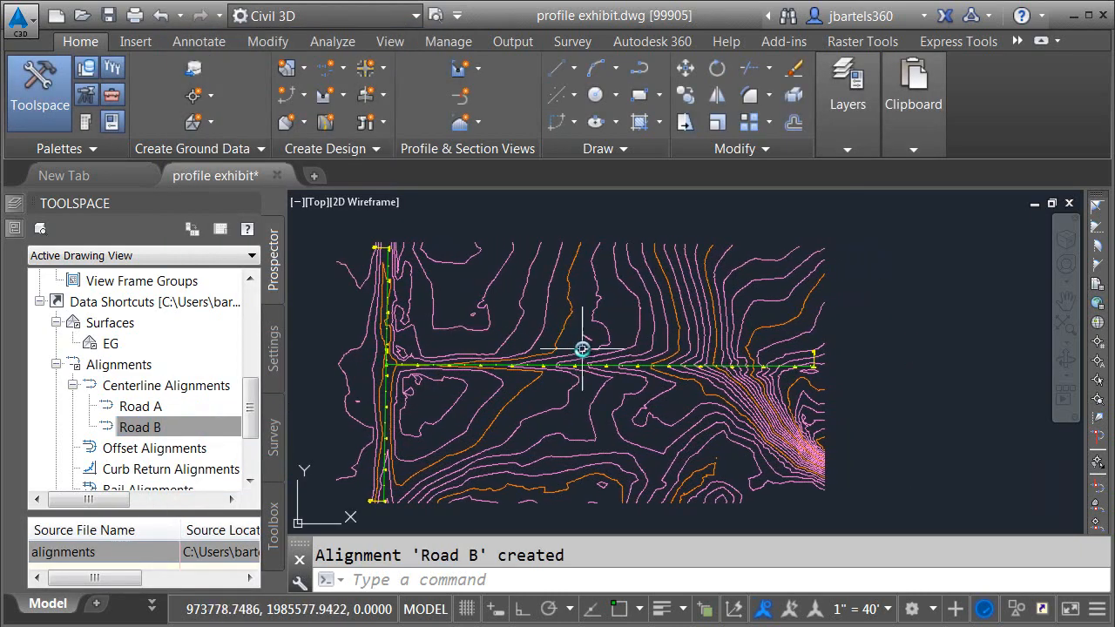
pyautogui.scroll(3, 580, 368)
pyautogui.scroll(2, 577, 365)
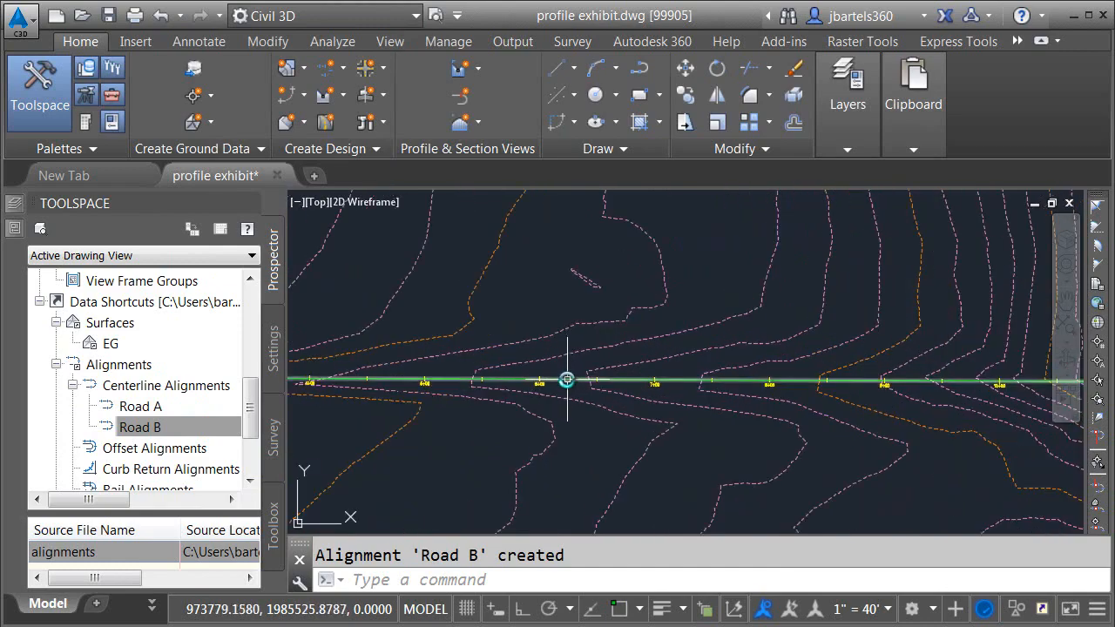
pyautogui.click(566, 376)
pyautogui.scroll(-5, 573, 390)
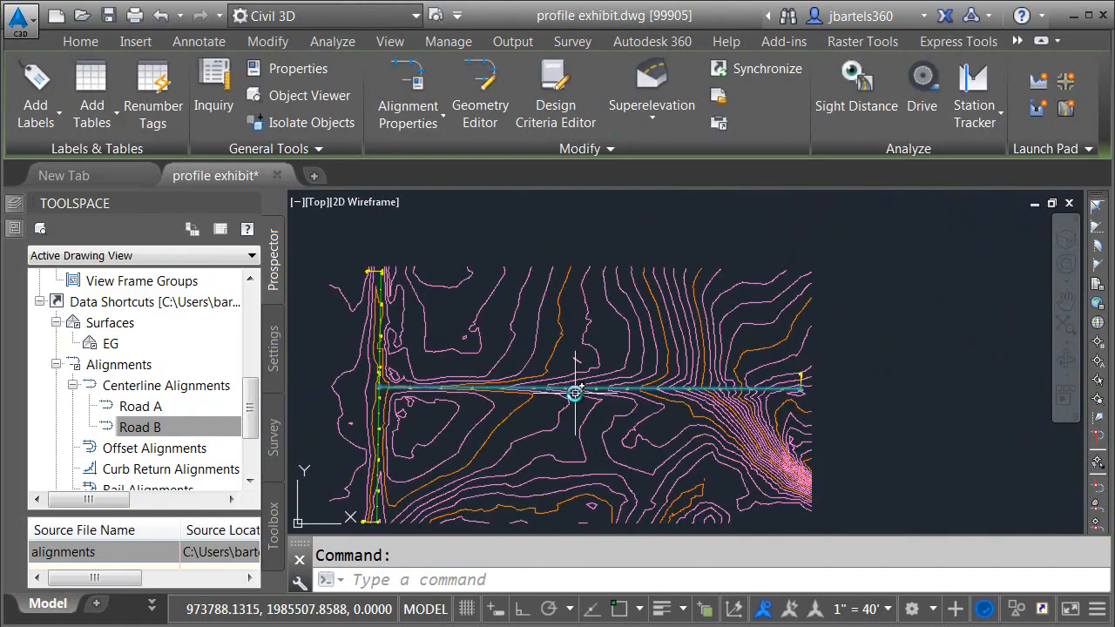
pyautogui.click(1039, 82)
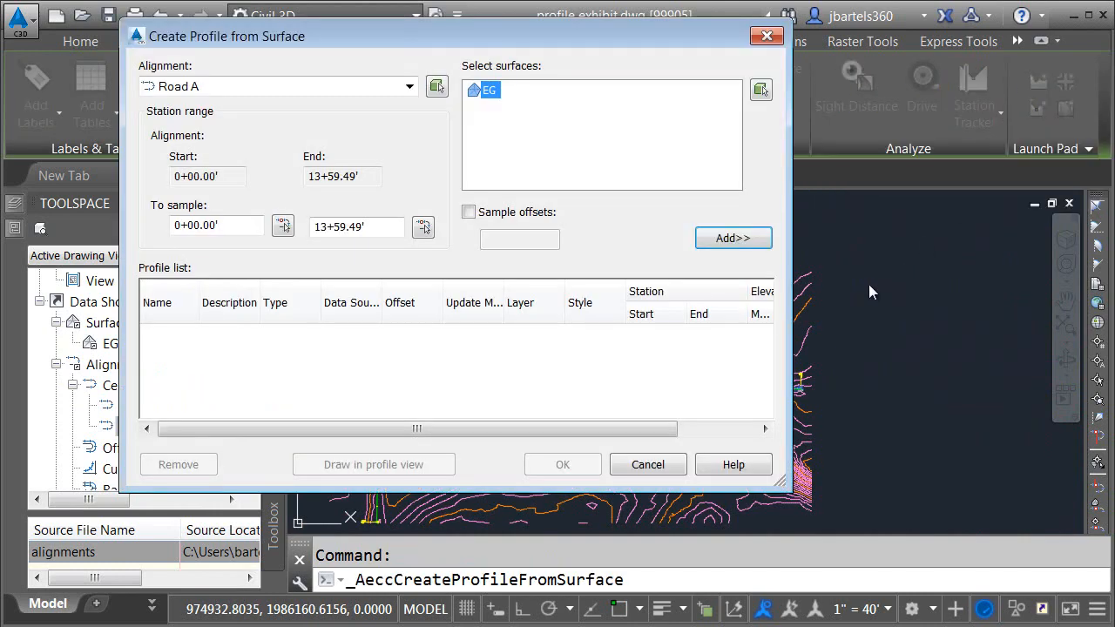
pyautogui.click(735, 238)
# Draw the Road A profile in an NY-5X Vertical Grid profile view placed east of the surface contours
pyautogui.click(409, 464)
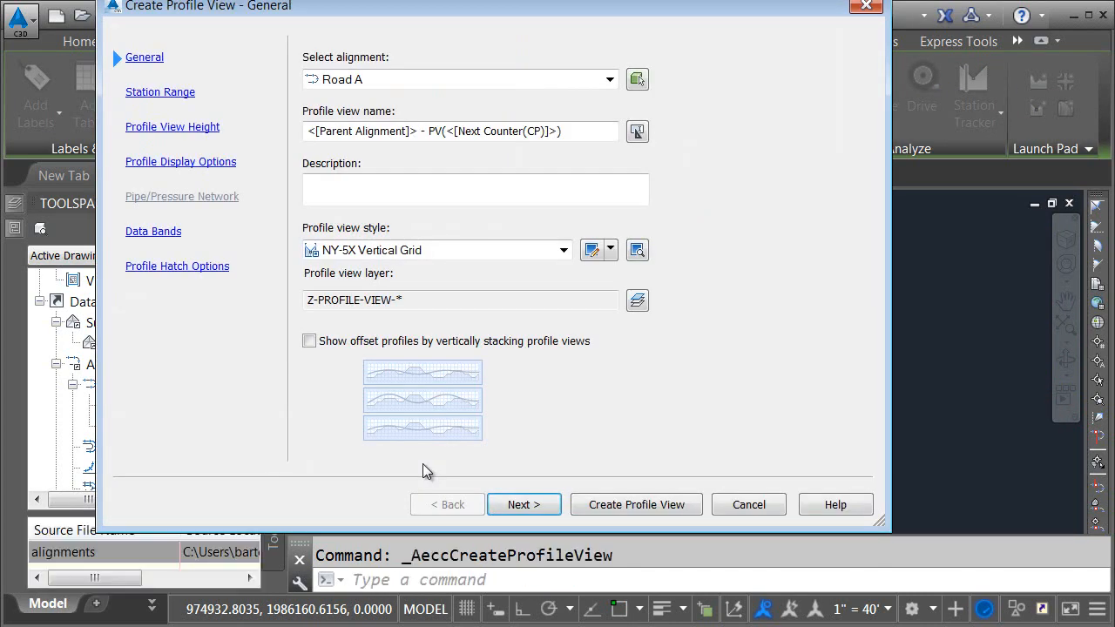
pyautogui.click(604, 503)
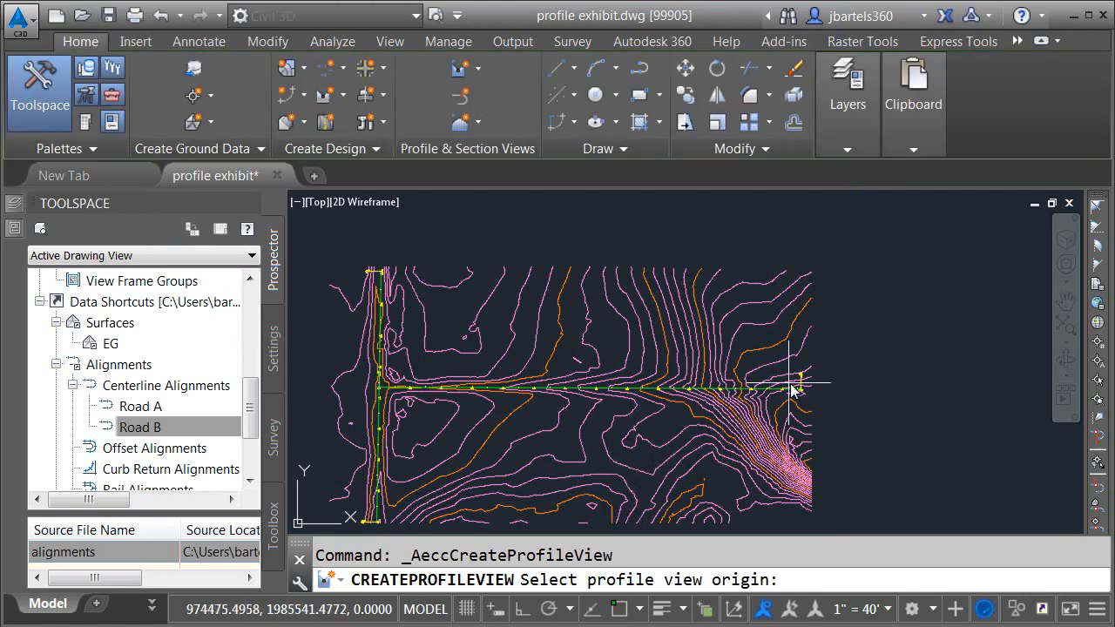
pyautogui.click(833, 360)
pyautogui.moveTo(909, 410); pyautogui.dragTo(642, 417, button='middle')
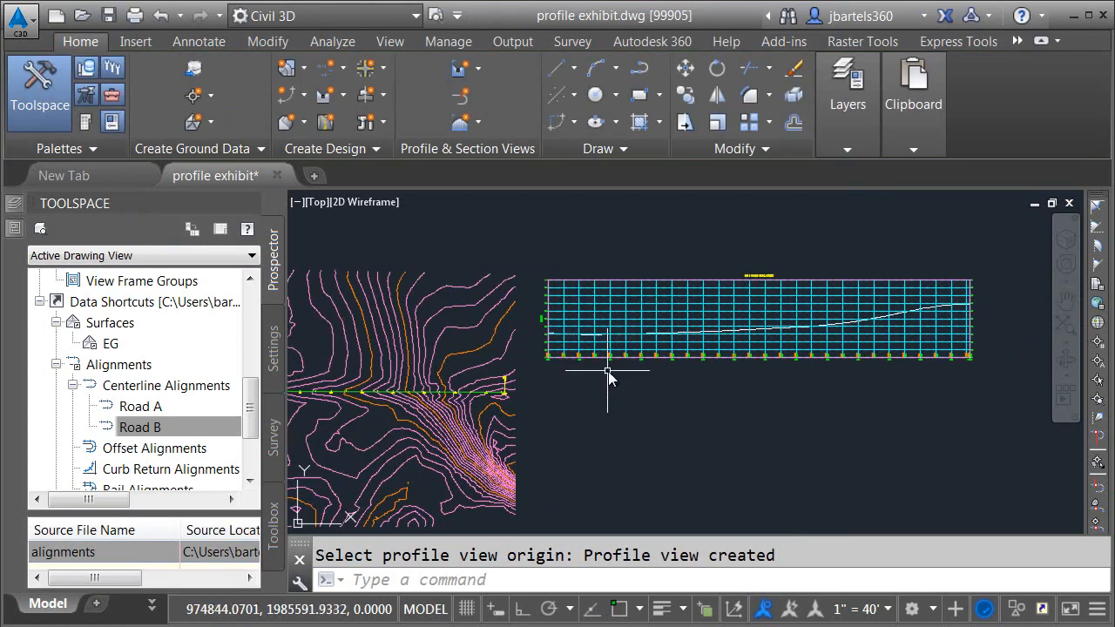
# Sample the EG surface along the Road B alignment as a surface profile over its full station range
pyautogui.moveTo(591, 443); pyautogui.dragTo(688, 421, button='middle')
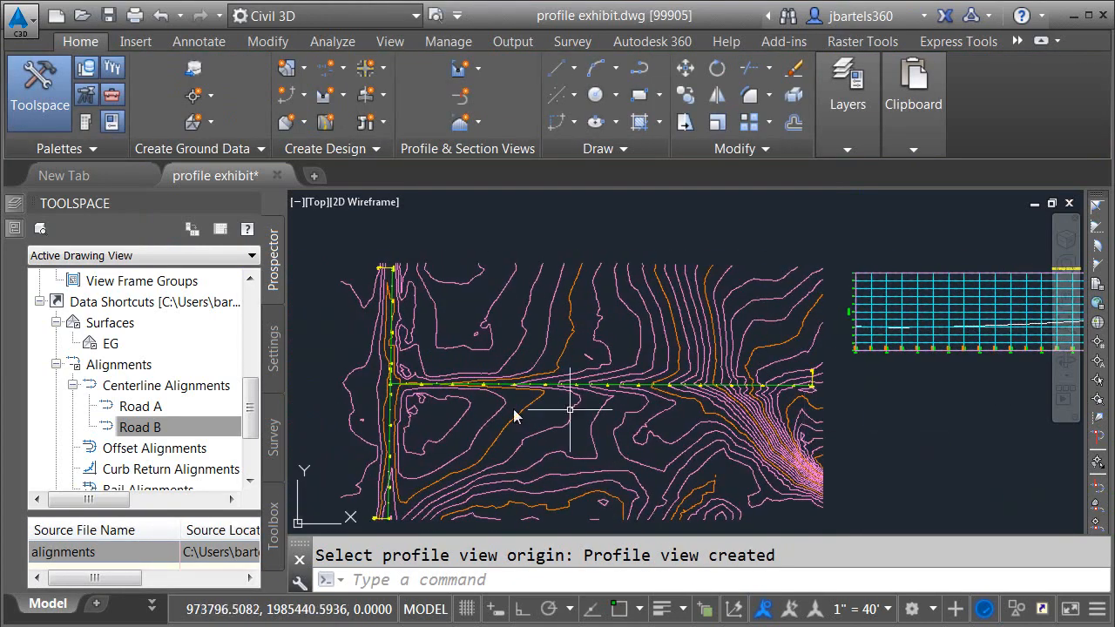
pyautogui.scroll(5, 400, 407)
pyautogui.click(409, 407)
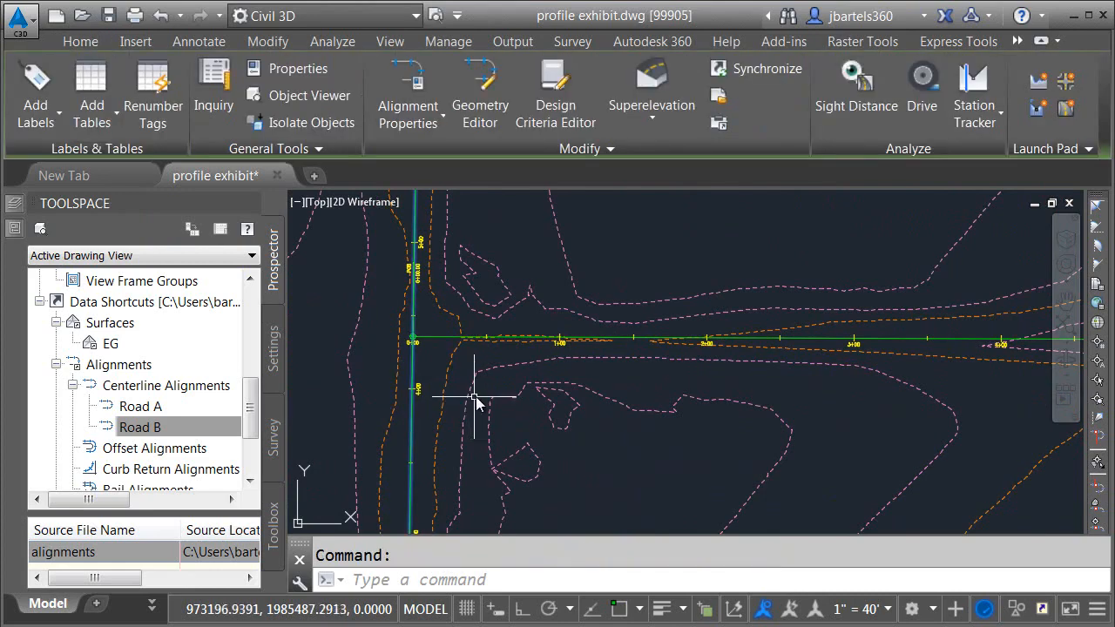
pyautogui.click(1042, 80)
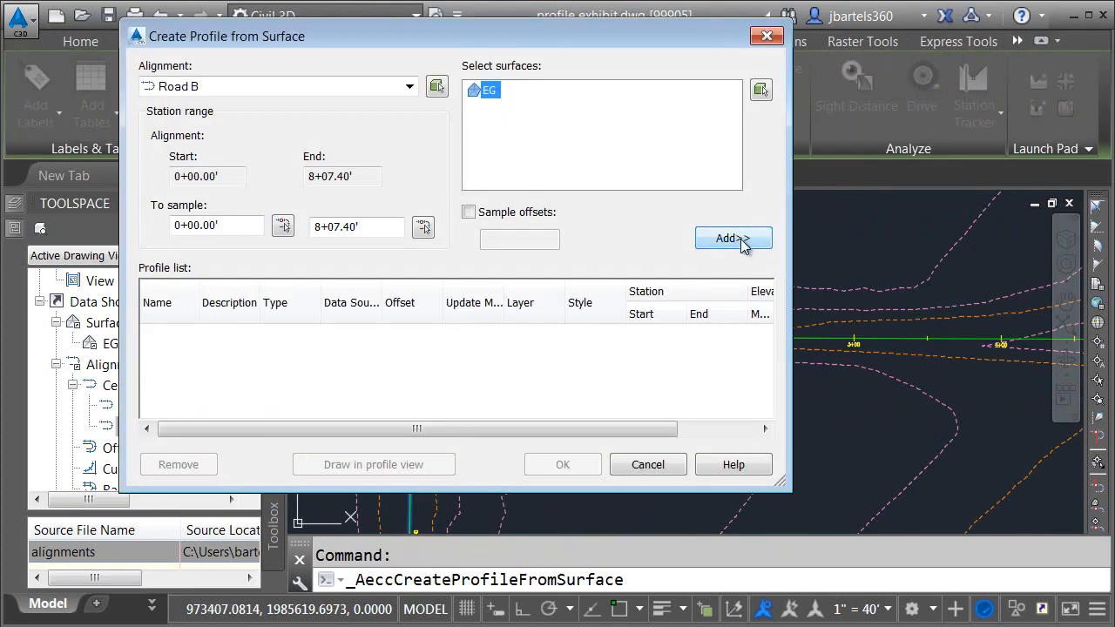
pyautogui.click(747, 240)
# Draw the Road B profile in an NY-5X Vertical Grid profile view placed directly below the Road A profile view
pyautogui.click(406, 470)
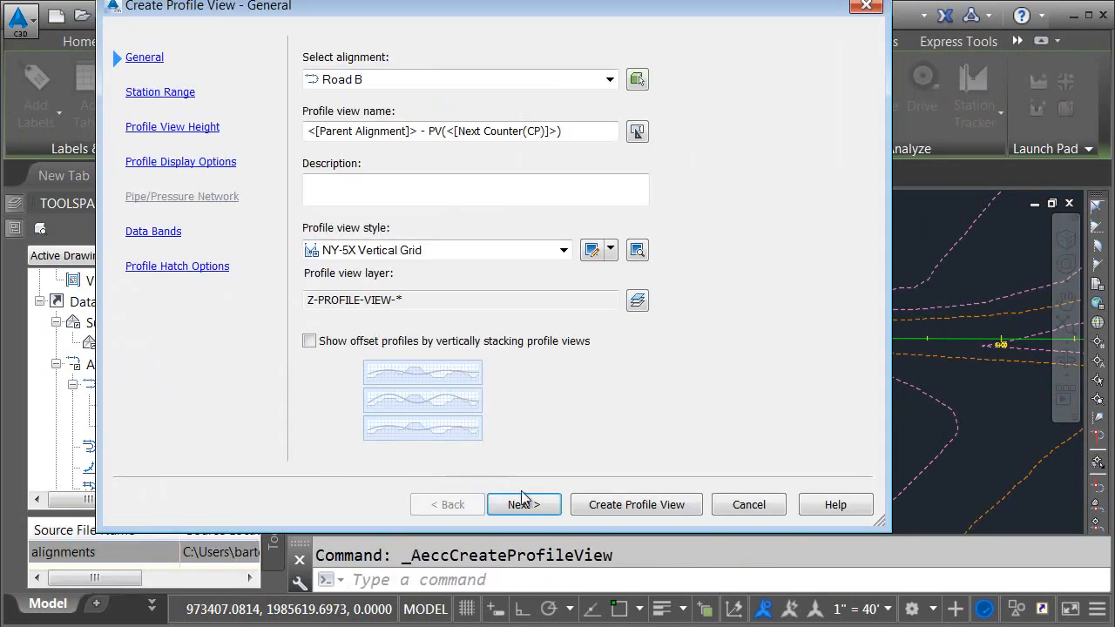
pyautogui.click(605, 437)
pyautogui.scroll(-4, 586, 421)
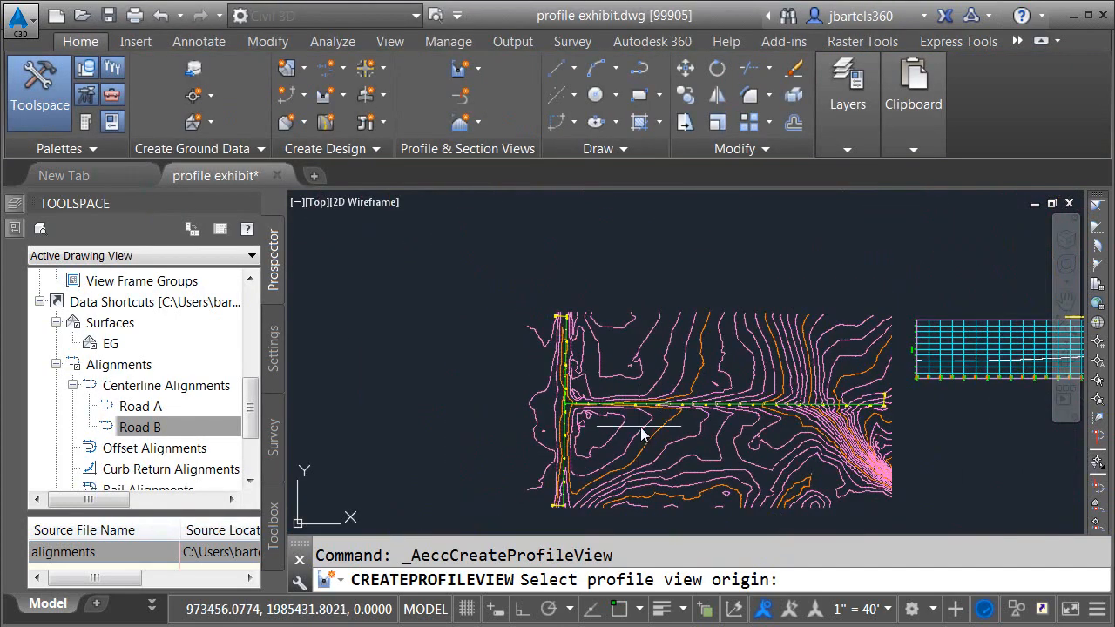
pyautogui.click(703, 422)
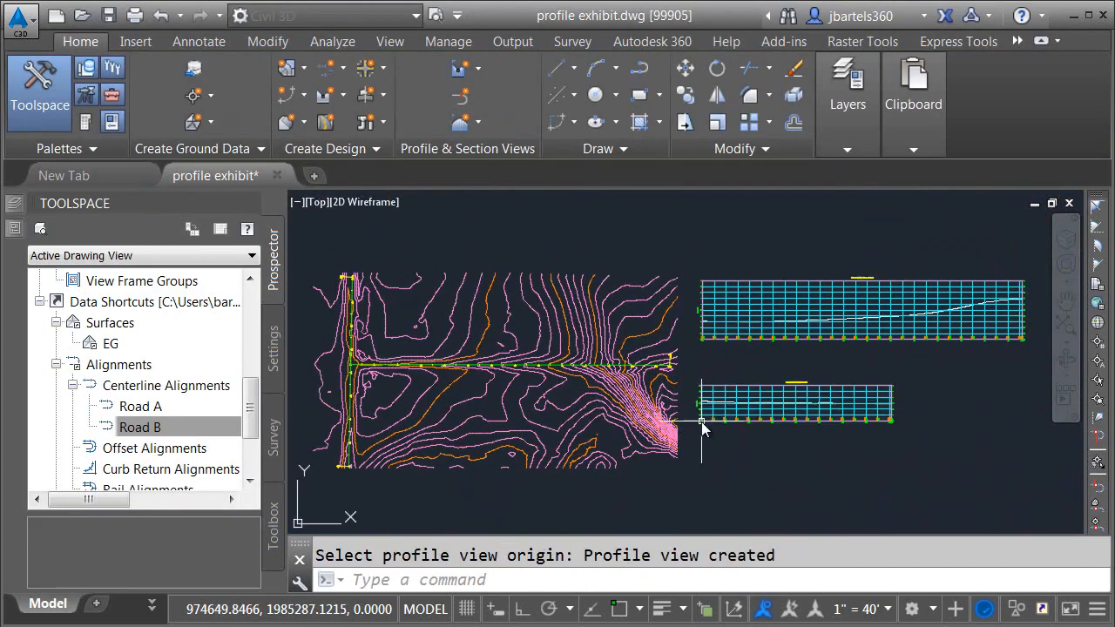
# Save and close the profile exhibit drawing, and open the alignments drawing
pyautogui.click(109, 15)
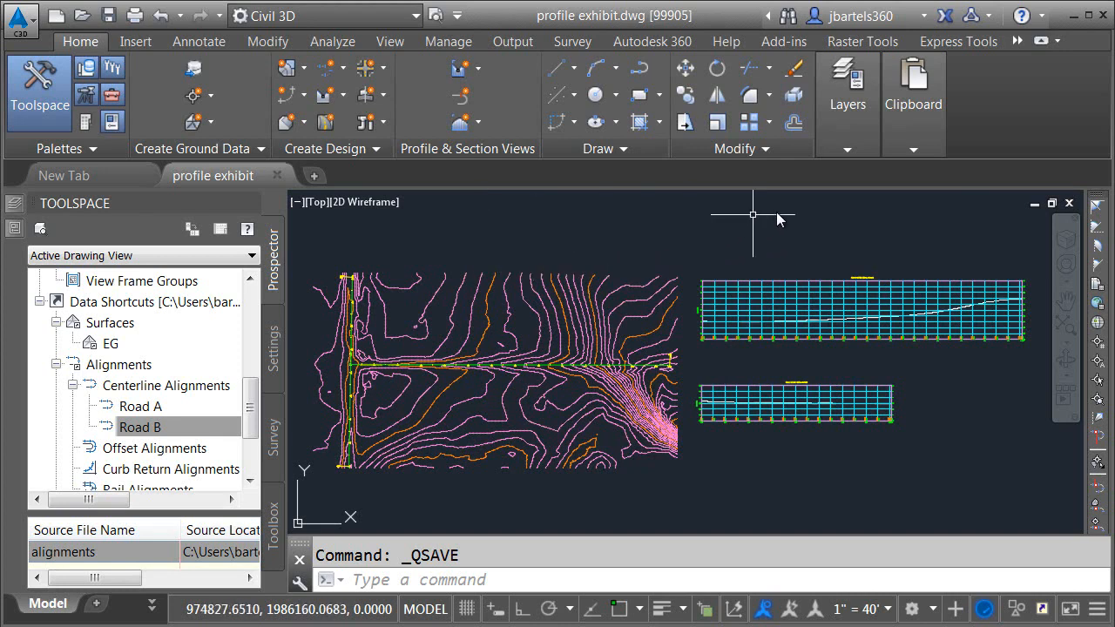
pyautogui.click(1069, 204)
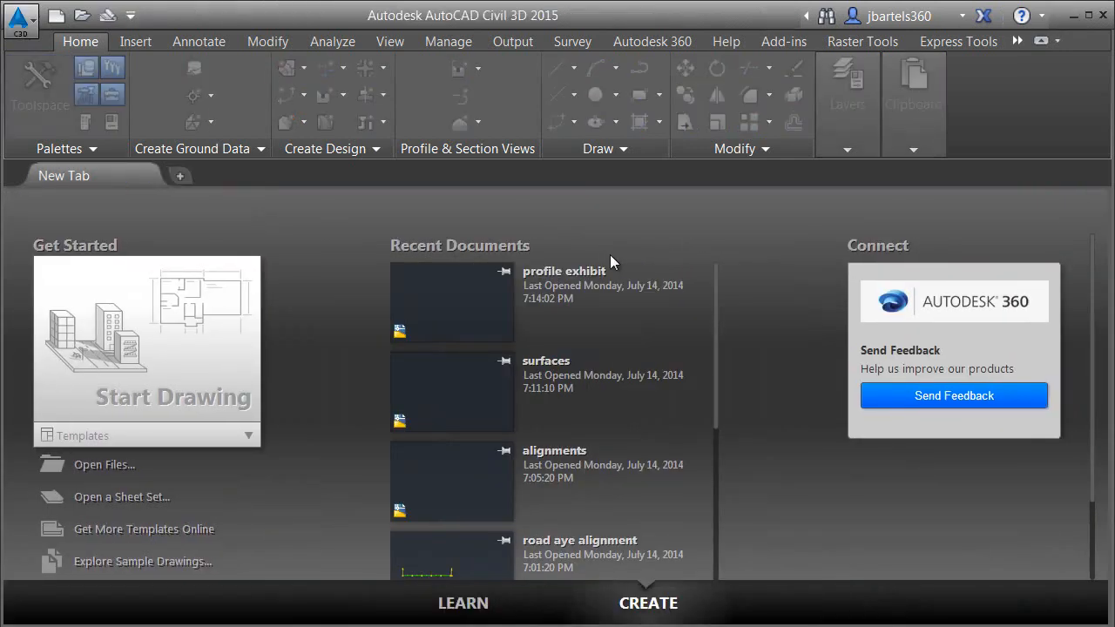
pyautogui.click(460, 475)
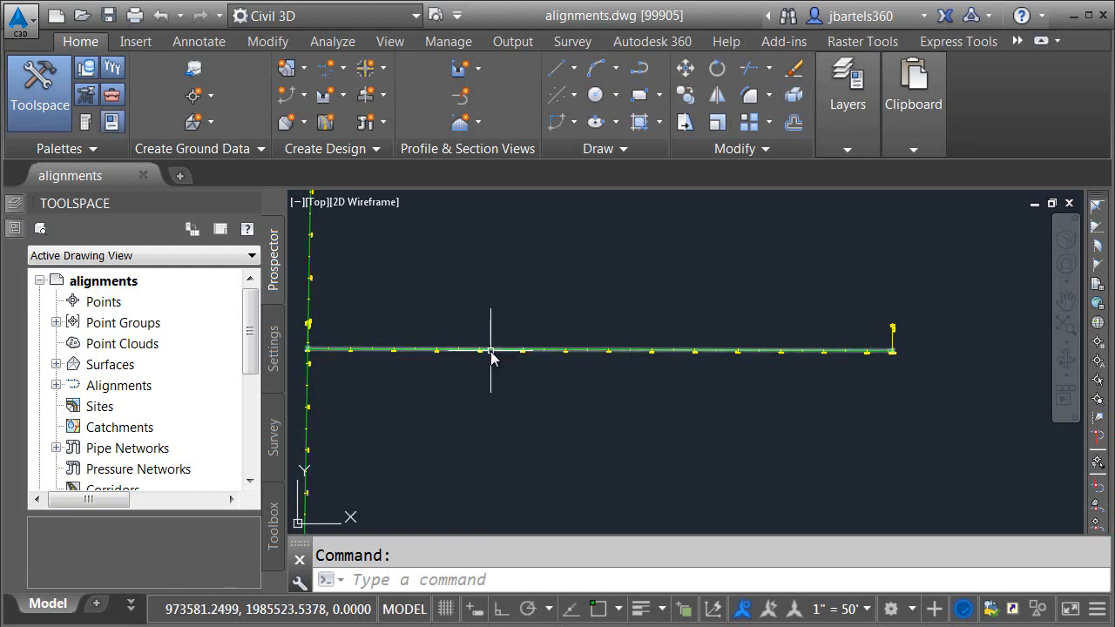
# Rename the Road A alignment to Road Aye in its alignment properties
pyautogui.moveTo(492, 355)
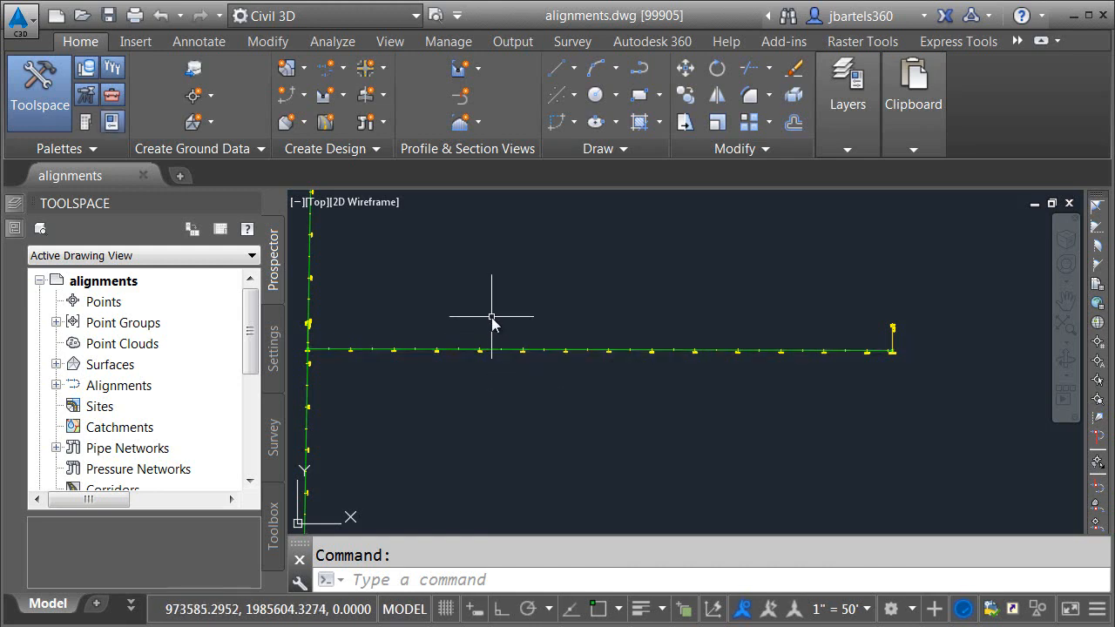
pyautogui.click(448, 349)
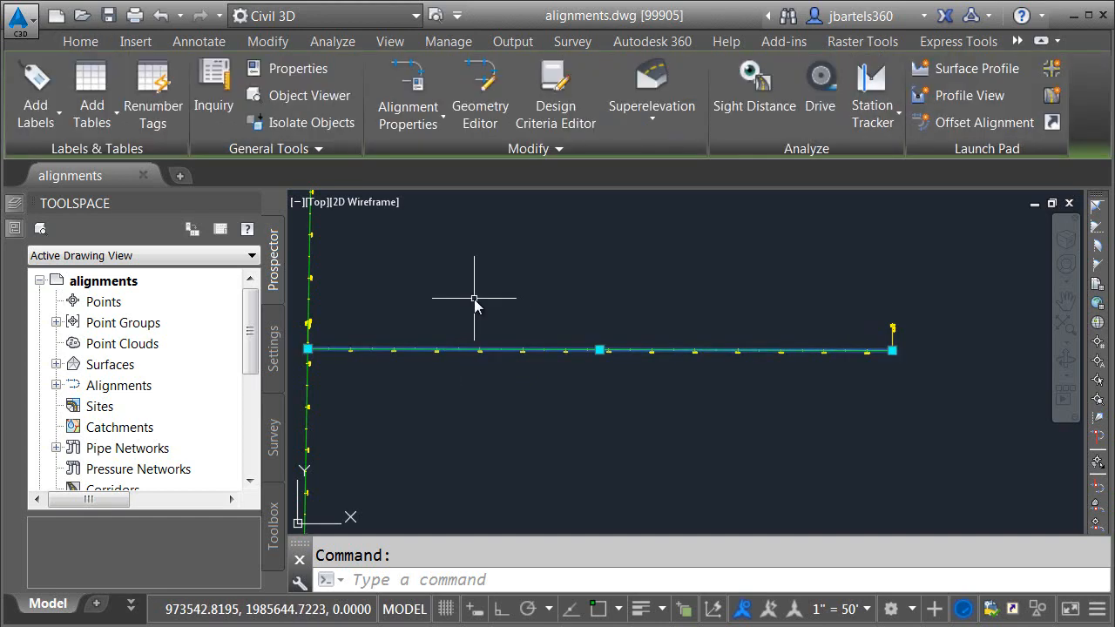
pyautogui.click(408, 87)
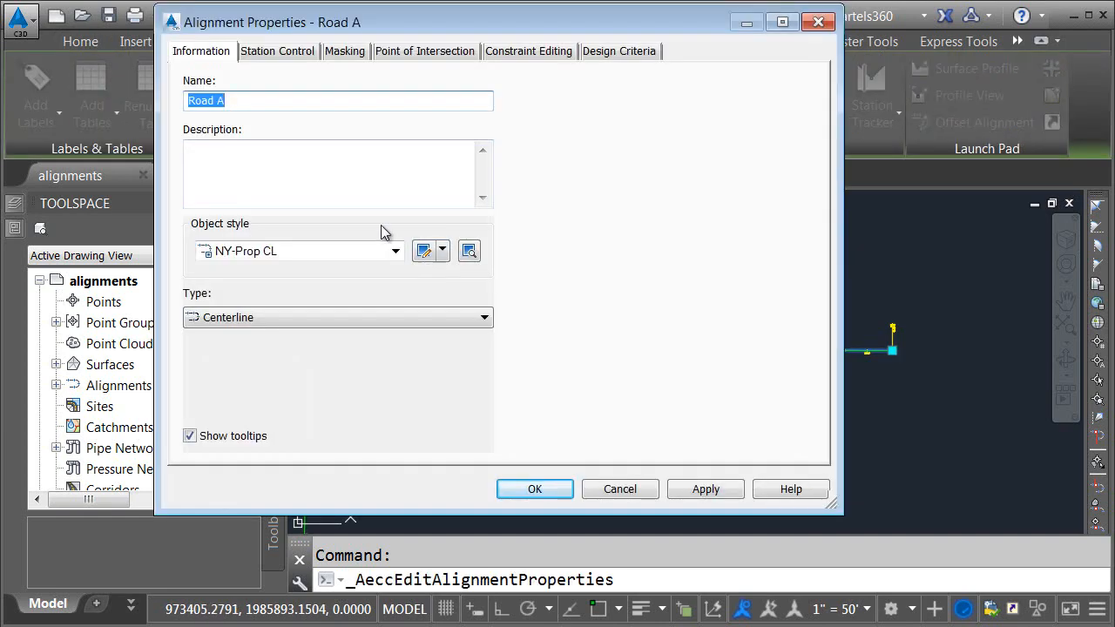
pyautogui.click(238, 102)
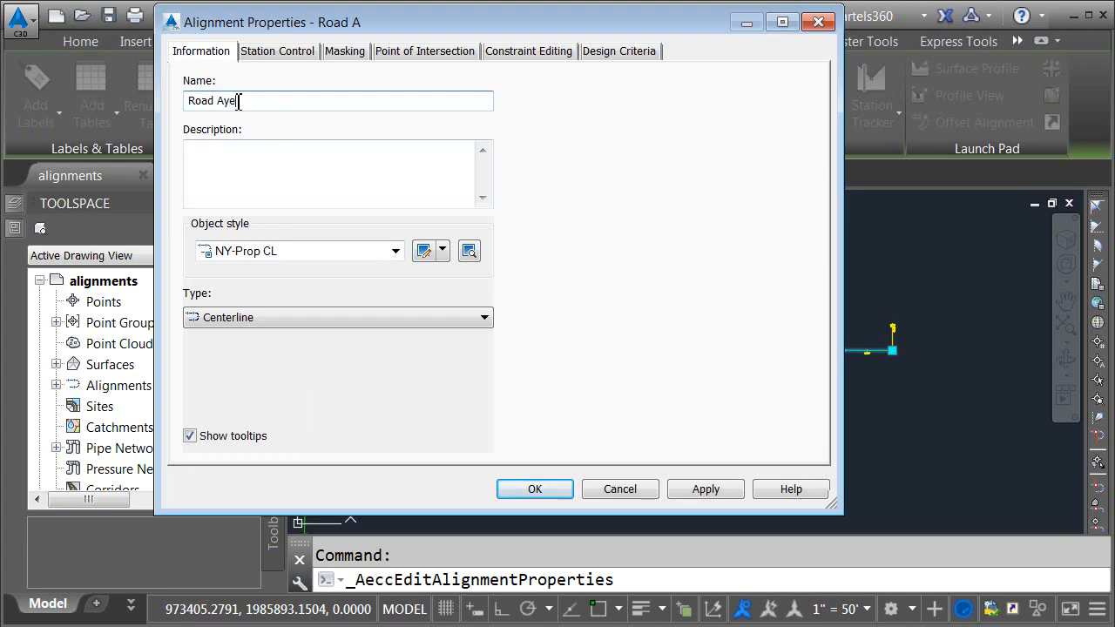
pyautogui.click(533, 488)
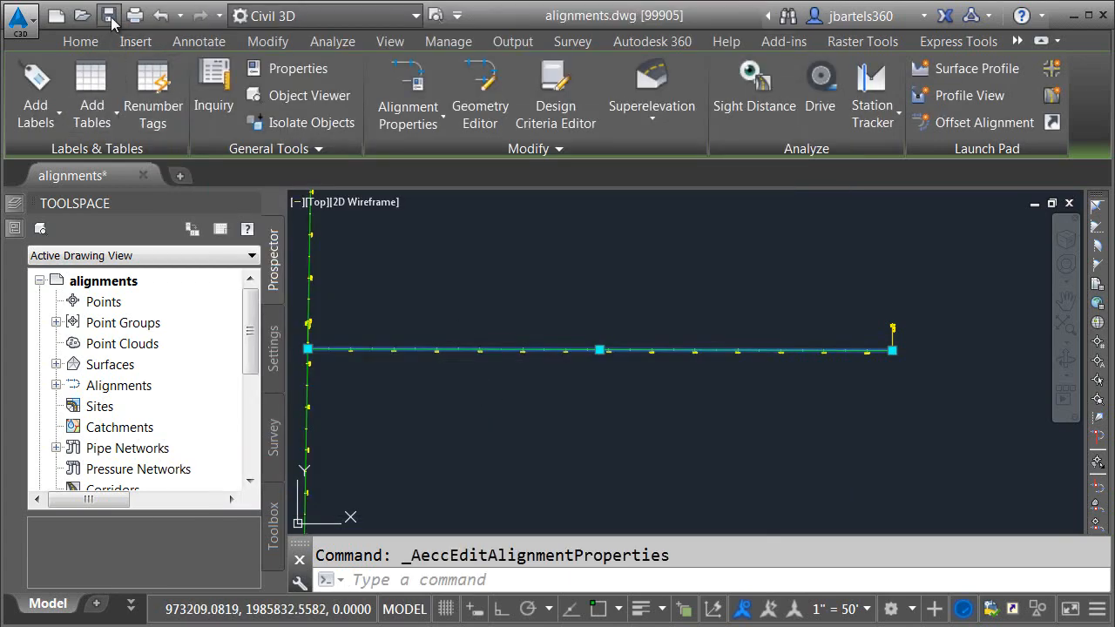
# Save and close the alignments drawing, and reopen the profile exhibit drawing
pyautogui.click(109, 16)
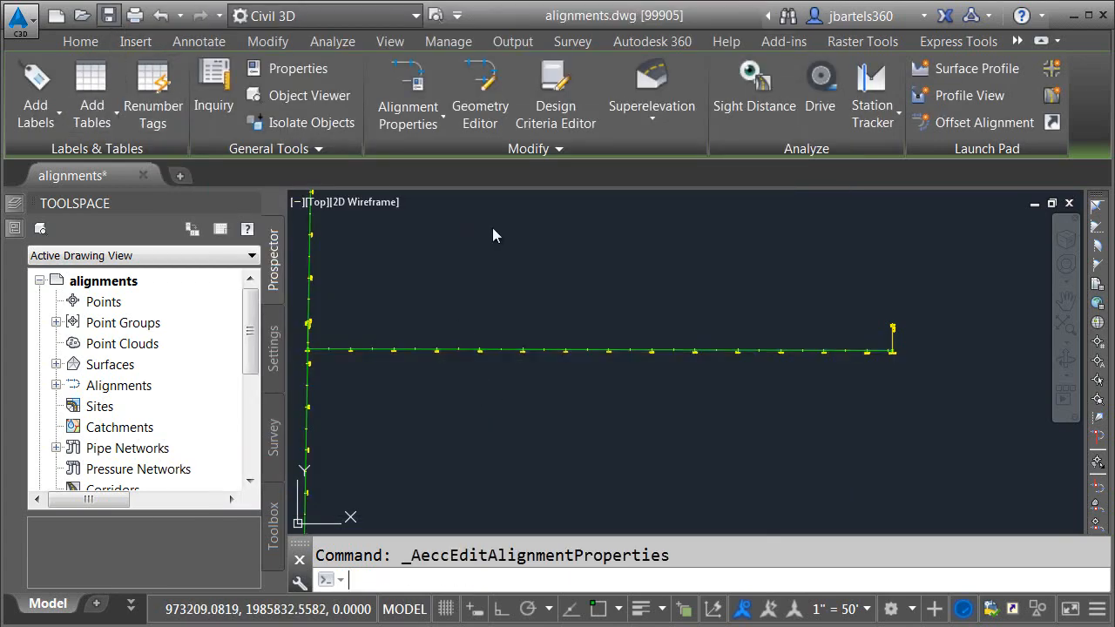
pyautogui.click(1069, 204)
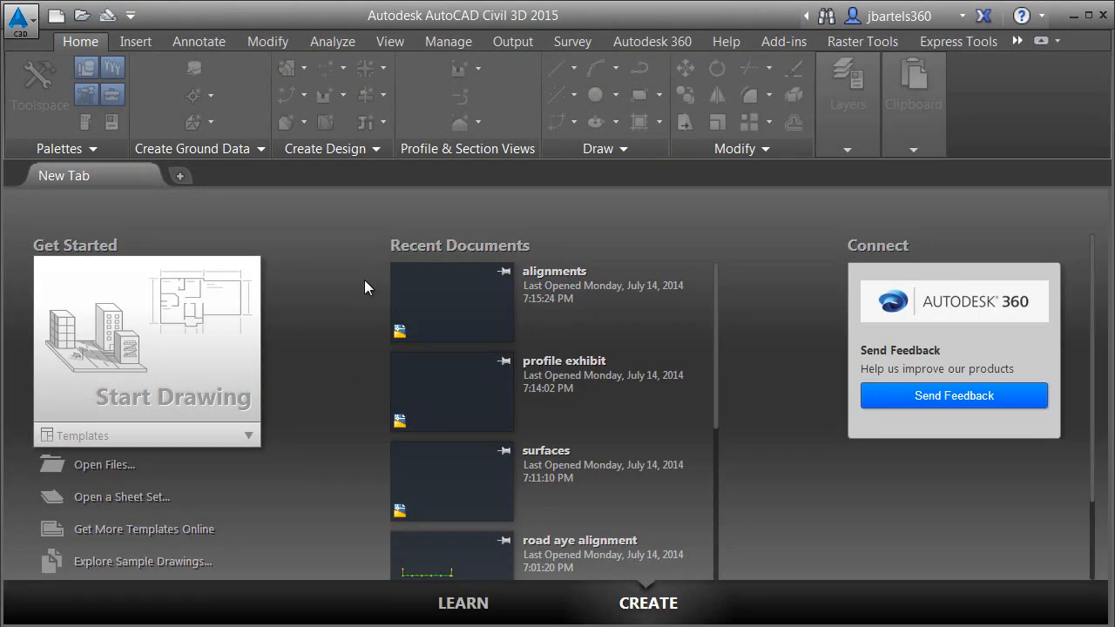
pyautogui.click(459, 393)
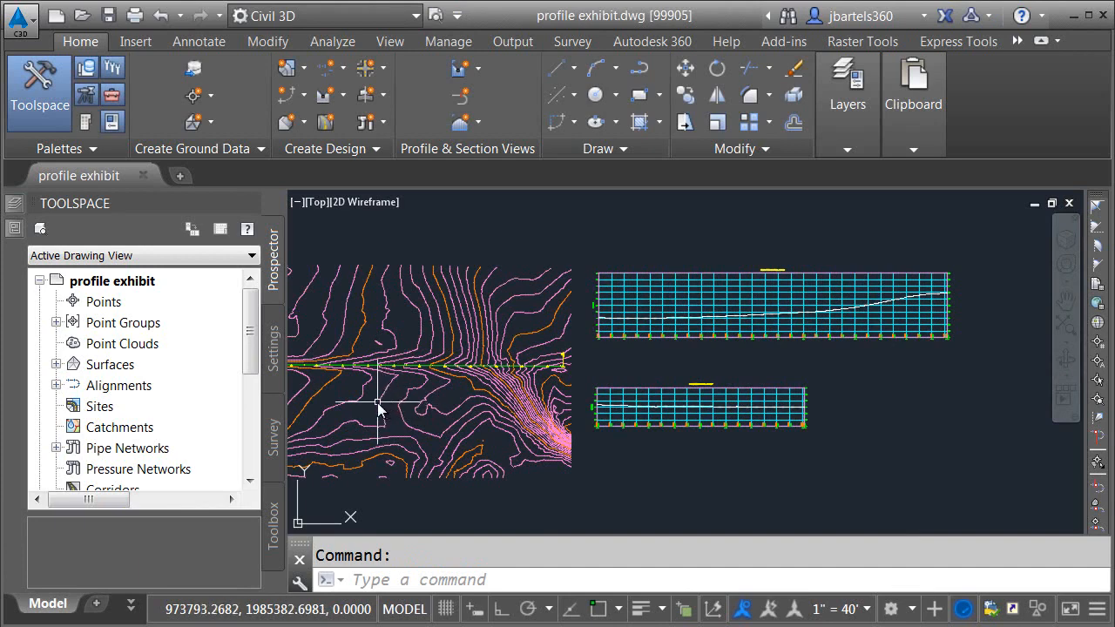
# Synchronize the Road A alignment reference with its source, update the reference name, and dismiss the event report
pyautogui.moveTo(390, 402); pyautogui.dragTo(529, 394, button='middle')
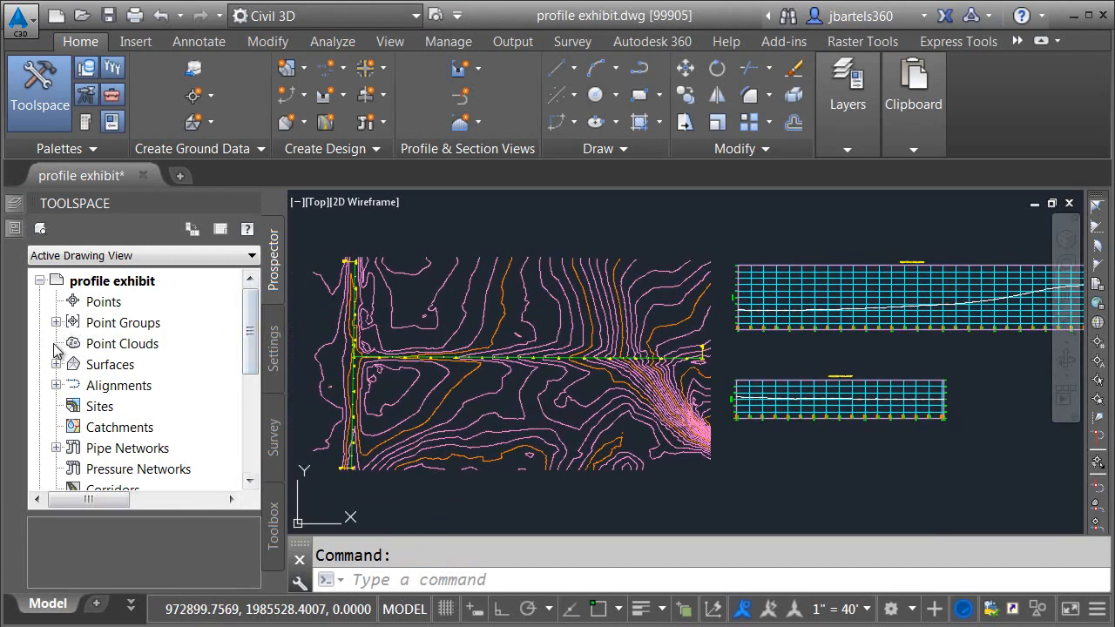
pyautogui.click(56, 385)
pyautogui.click(73, 386)
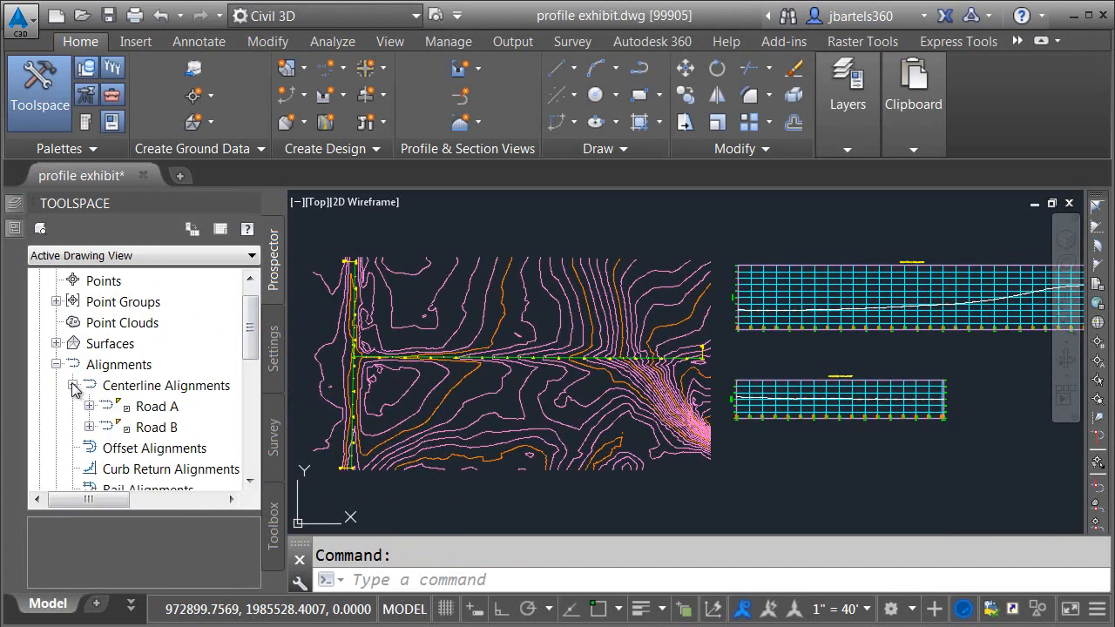
pyautogui.rightClick(159, 410)
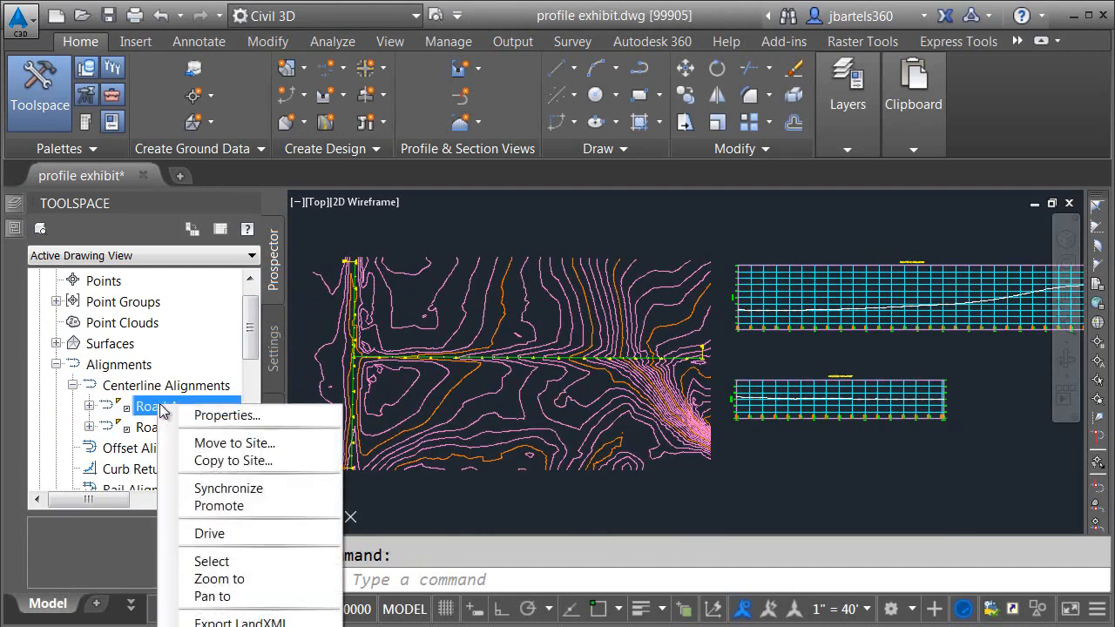
pyautogui.click(209, 493)
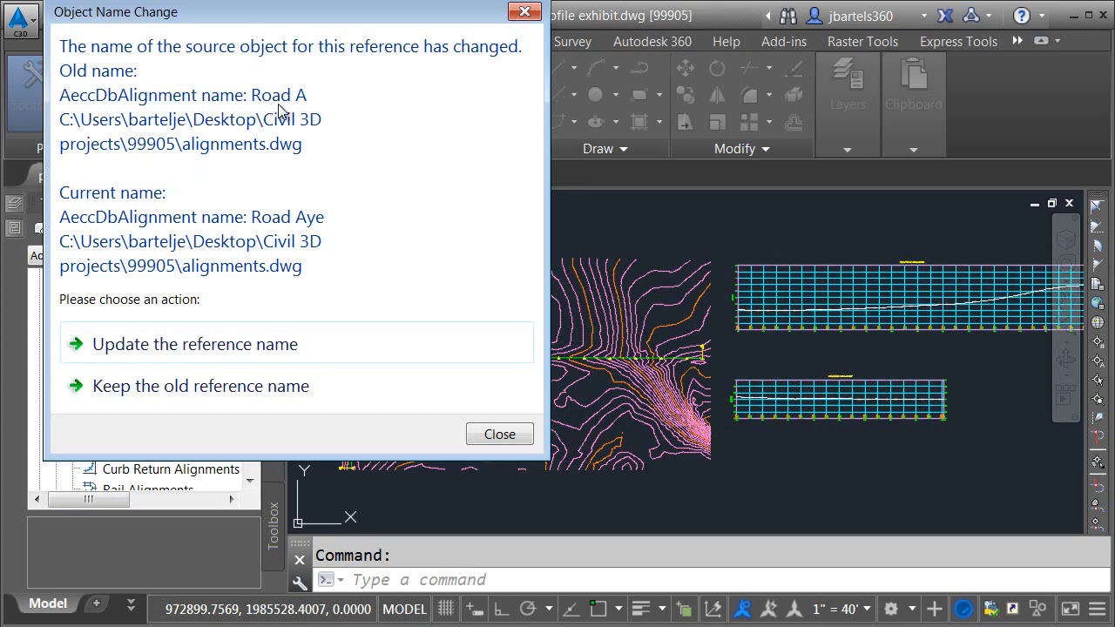
pyautogui.click(164, 345)
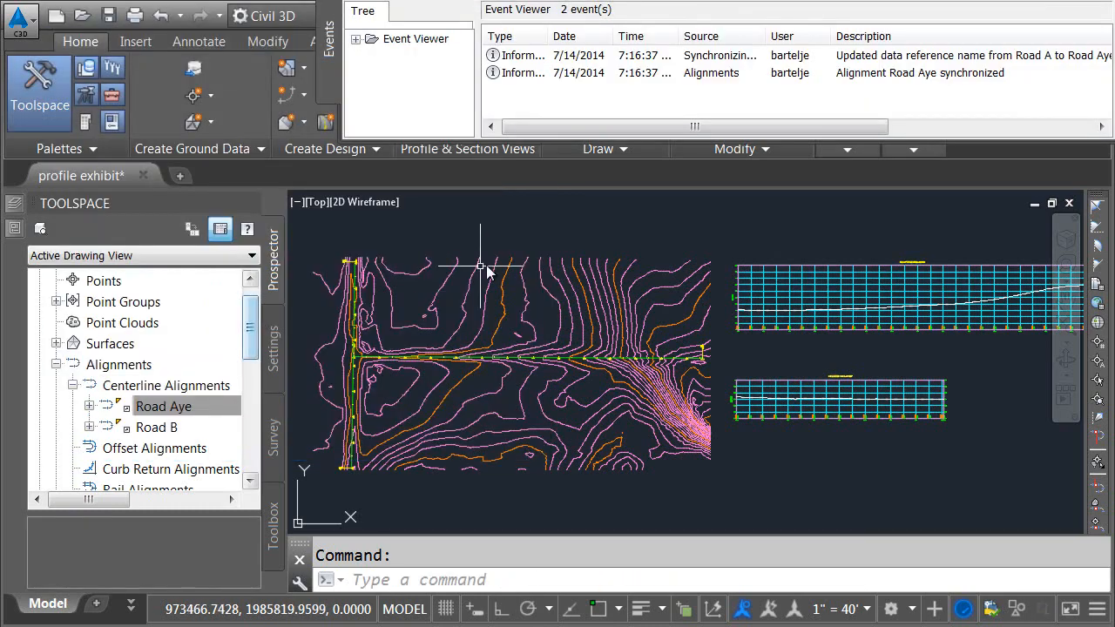
pyautogui.moveTo(1109, 127); pyautogui.dragTo(1099, 135)
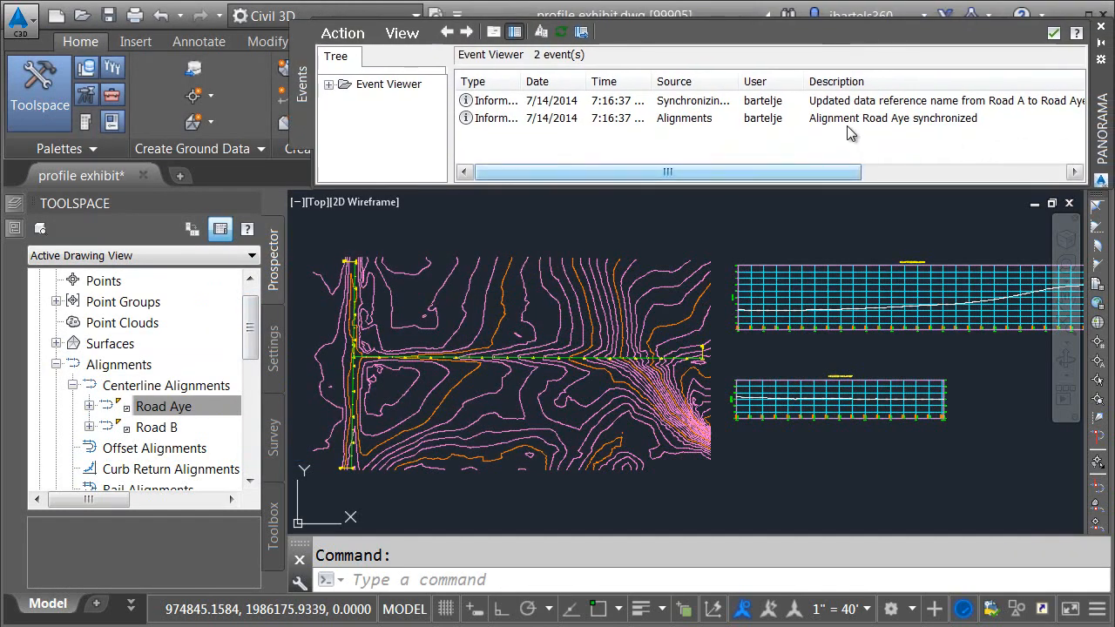
pyautogui.click(1052, 32)
# Check the centerline alignment names listed under the data shortcuts, and save the profile exhibit drawing
pyautogui.click(165, 409)
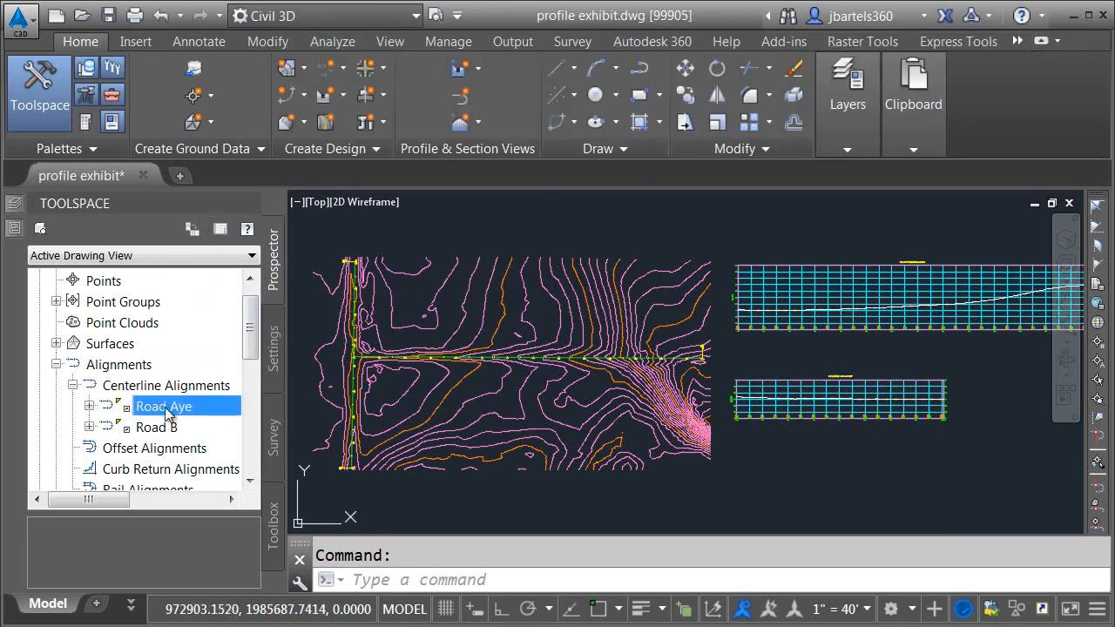
pyautogui.moveTo(250, 327); pyautogui.dragTo(250, 439)
pyautogui.click(56, 405)
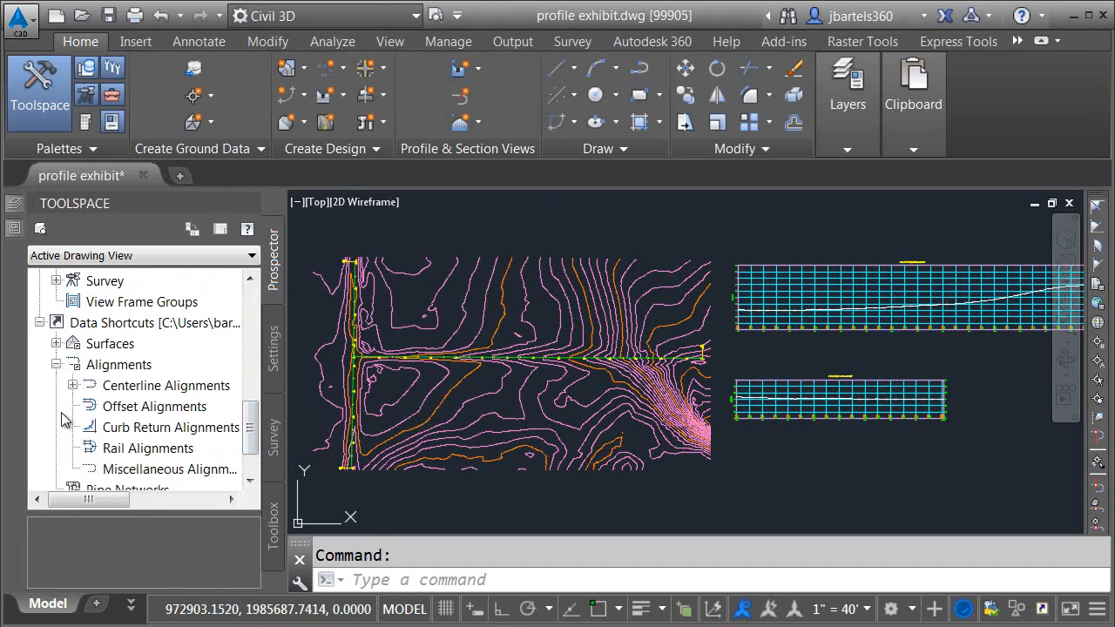
pyautogui.click(73, 385)
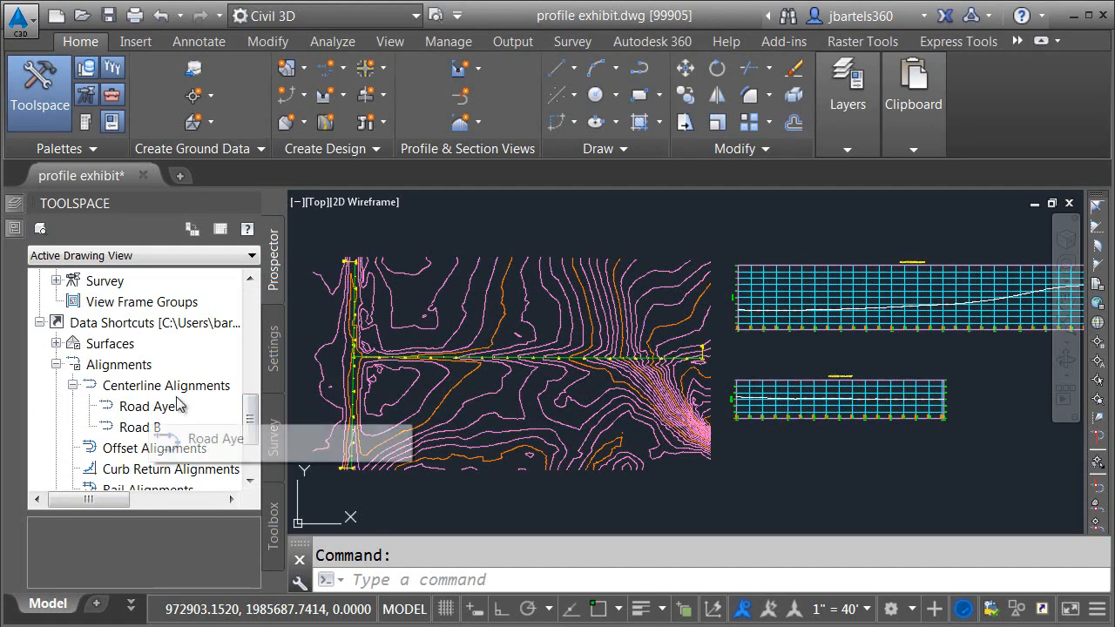
pyautogui.click(117, 19)
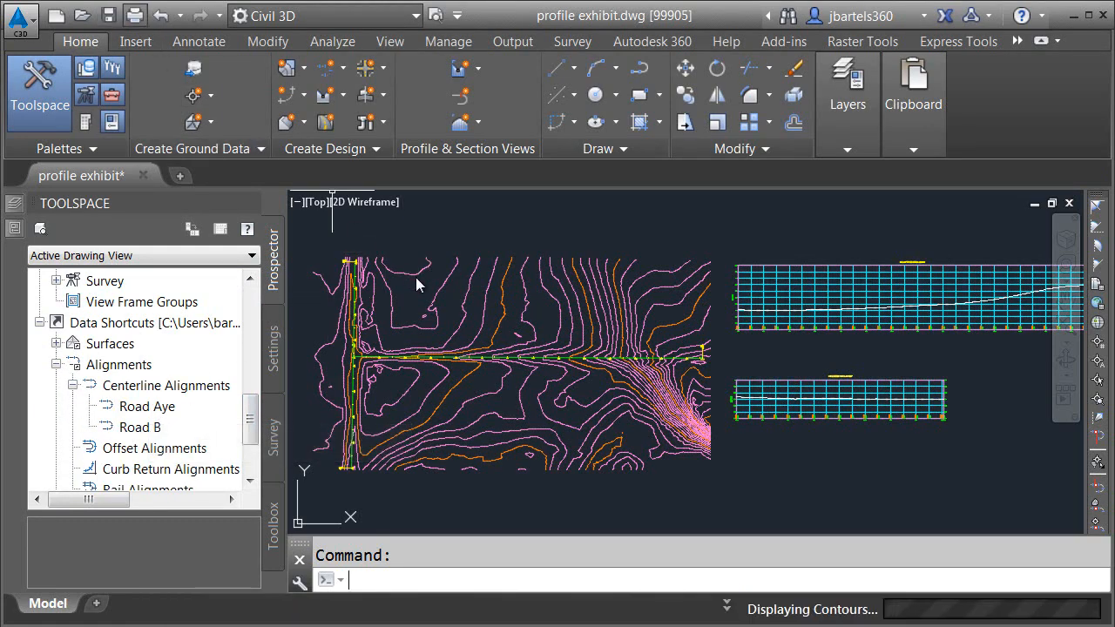
# Open the source drawing of the referenced Road Aye alignment and switch to the alignments drawing
pyautogui.scroll(5, 528, 364)
pyautogui.scroll(1, 529, 364)
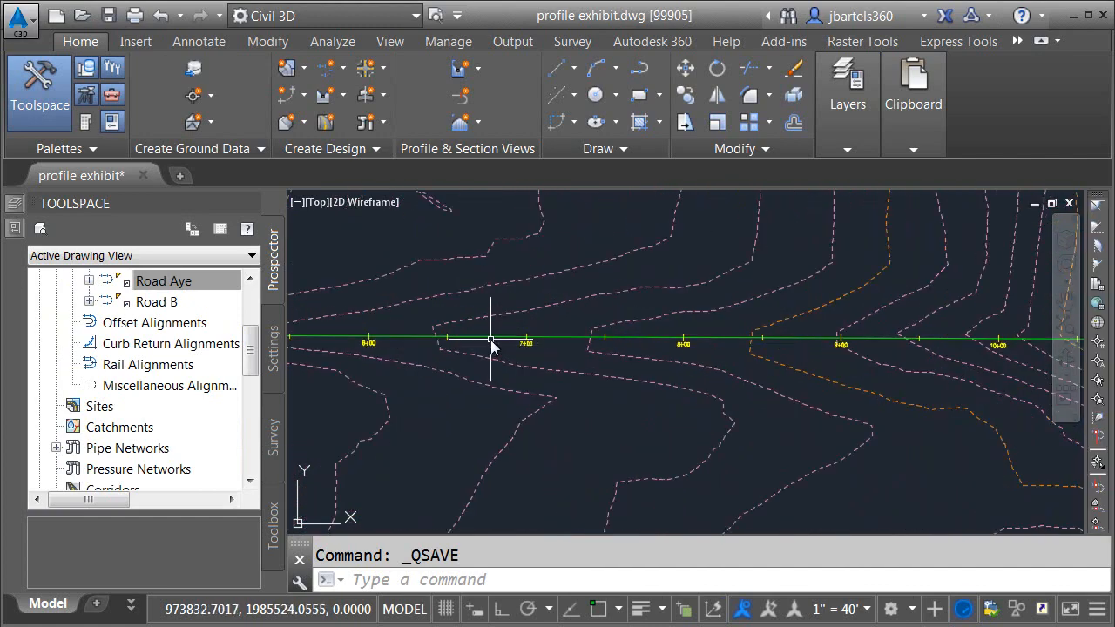
pyautogui.click(490, 338)
pyautogui.rightClick(472, 302)
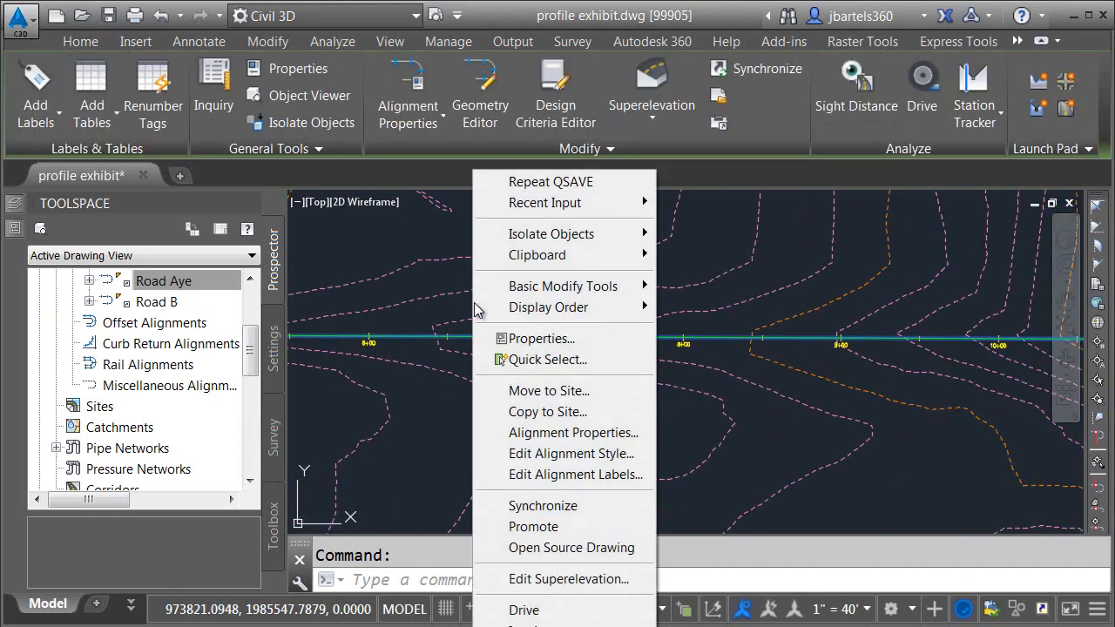
pyautogui.click(511, 550)
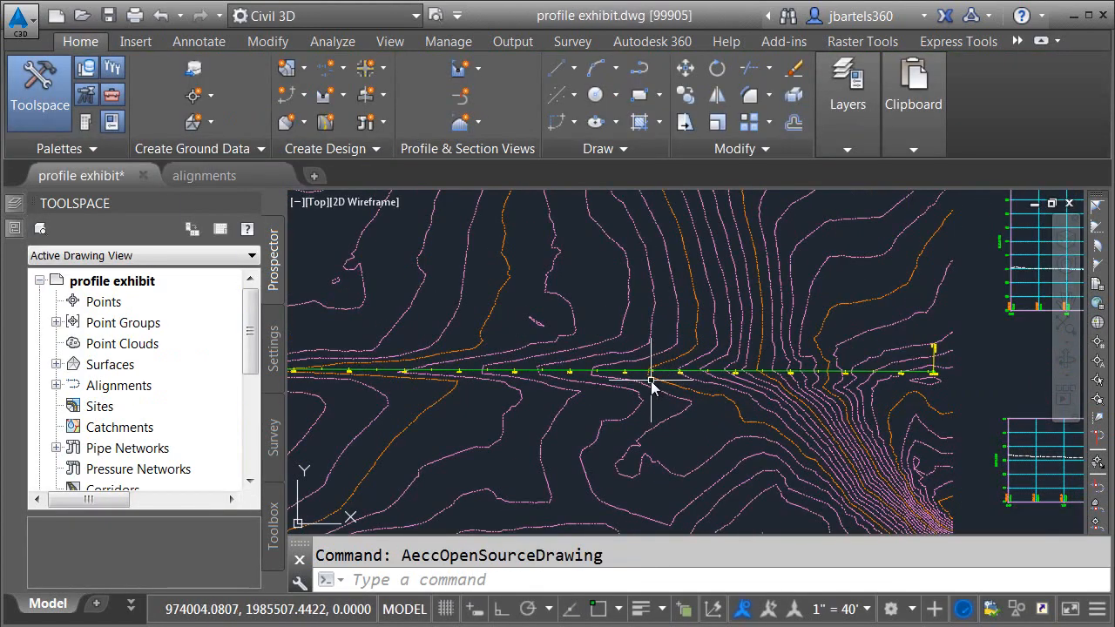
pyautogui.click(222, 175)
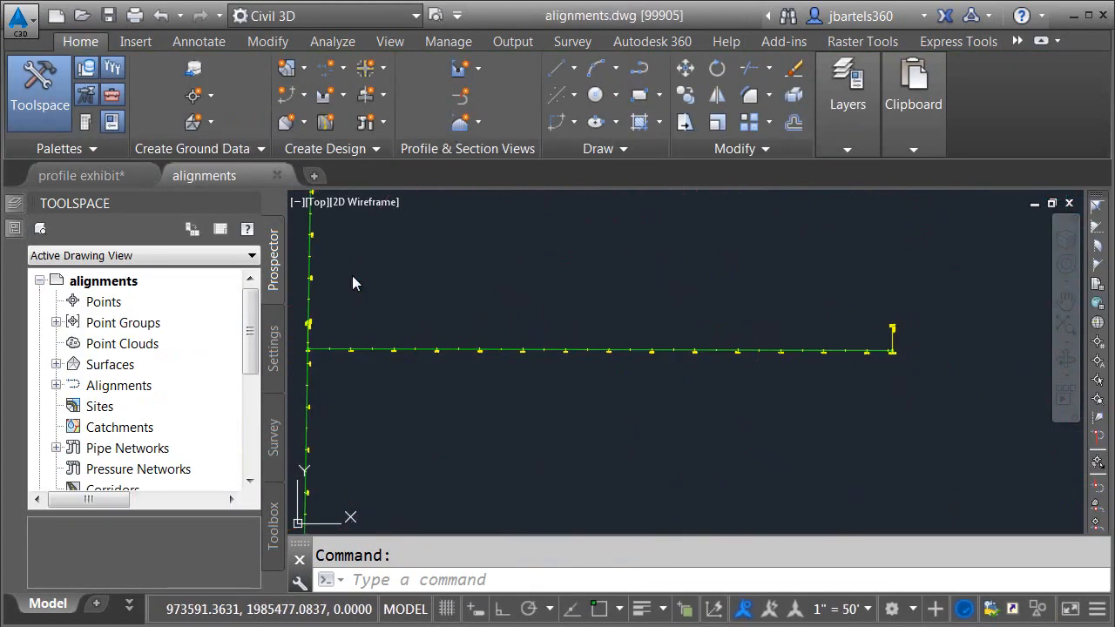
# Shorten the Road Aye alignment by stretching its east endpoint west to just short of the line's midpoint
pyautogui.click(640, 351)
pyautogui.click(892, 349)
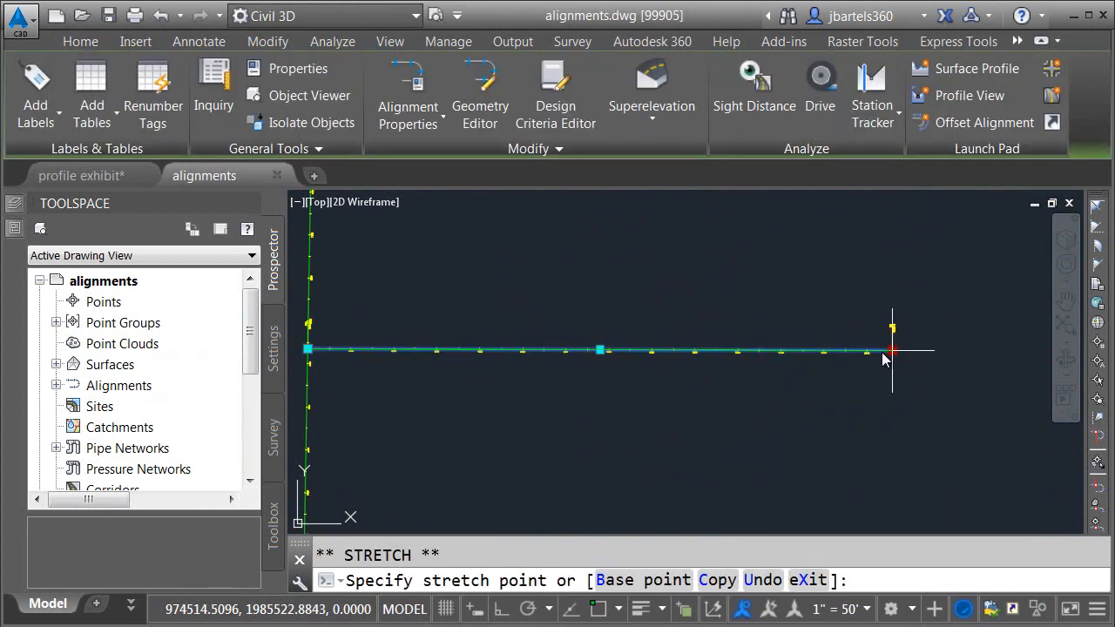
pyautogui.click(578, 357)
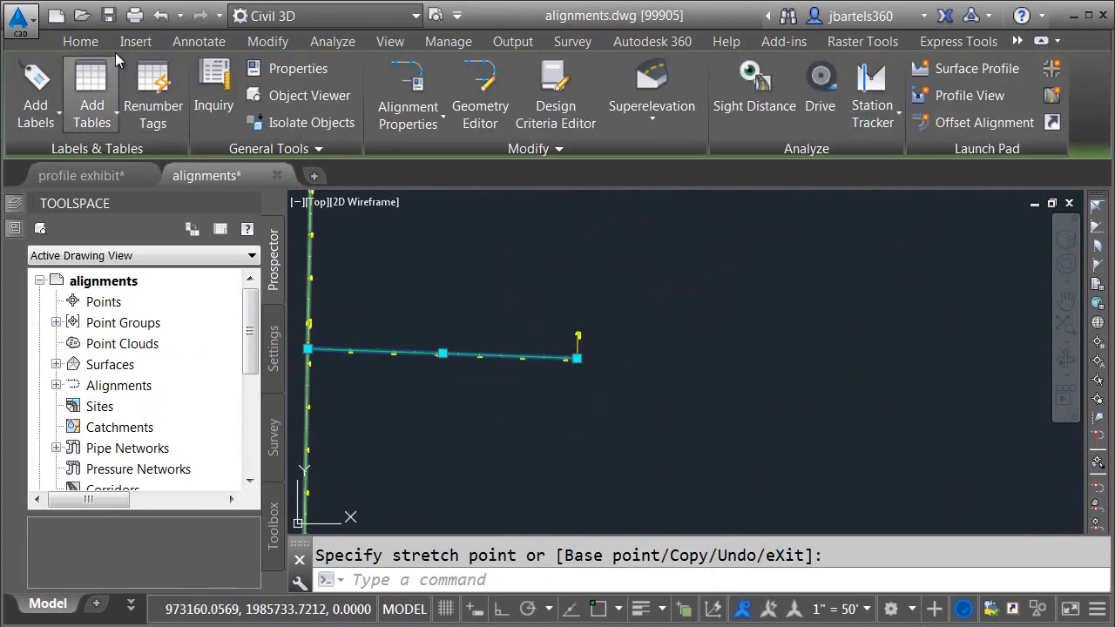
# Save and close the alignments drawing to return to the profile exhibit drawing
pyautogui.click(107, 14)
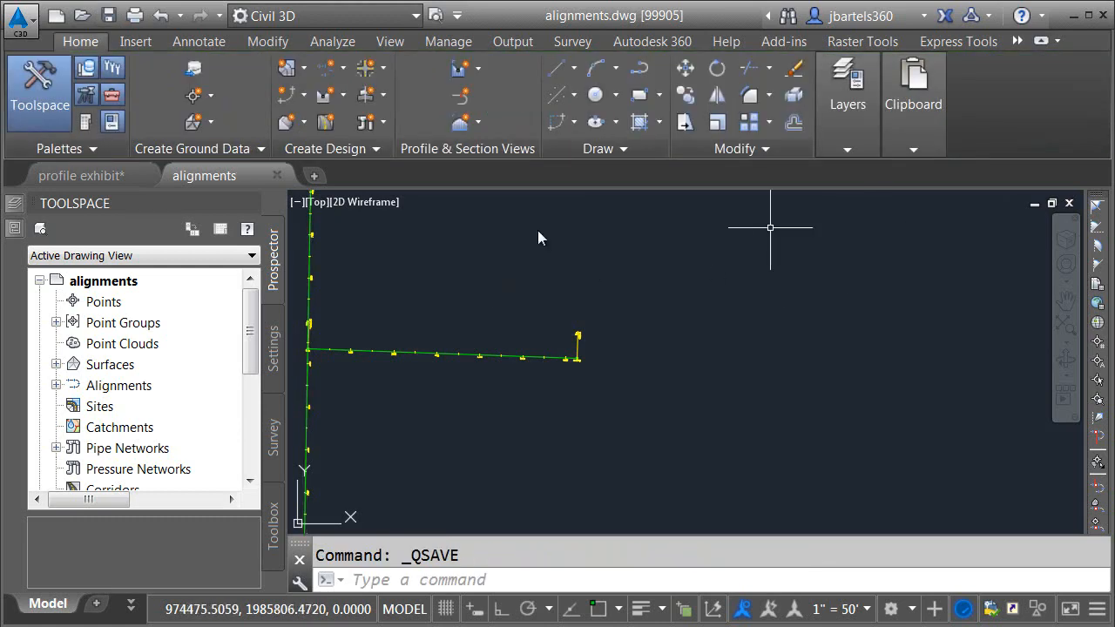
pyautogui.click(277, 175)
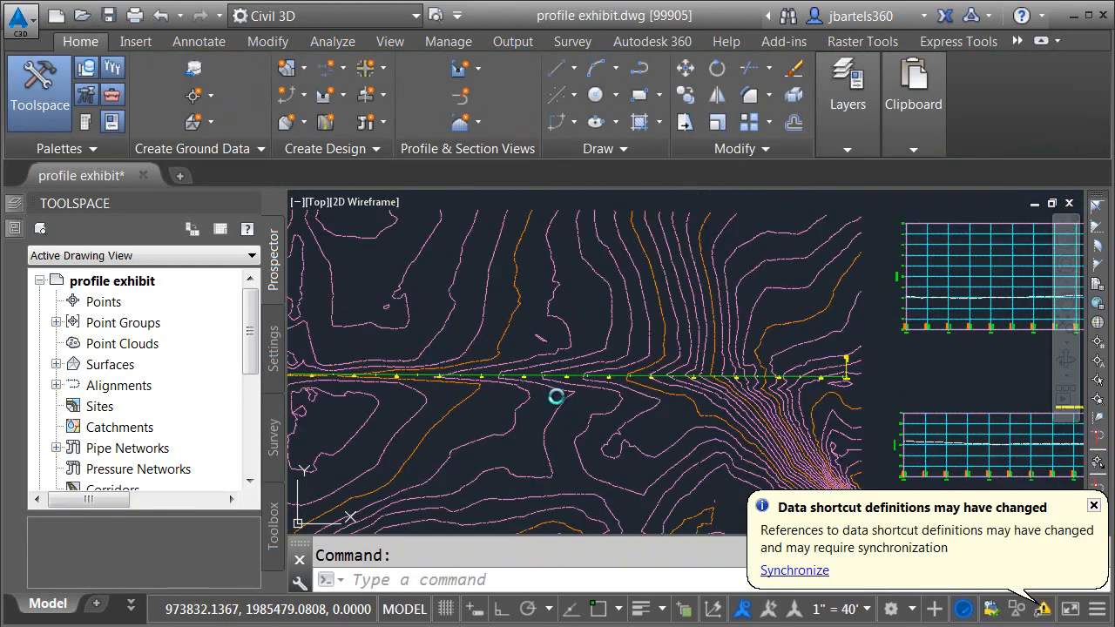
# Synchronize the changed data shortcut references in the profile exhibit, then save and close the drawing
pyautogui.scroll(-4, 547, 380)
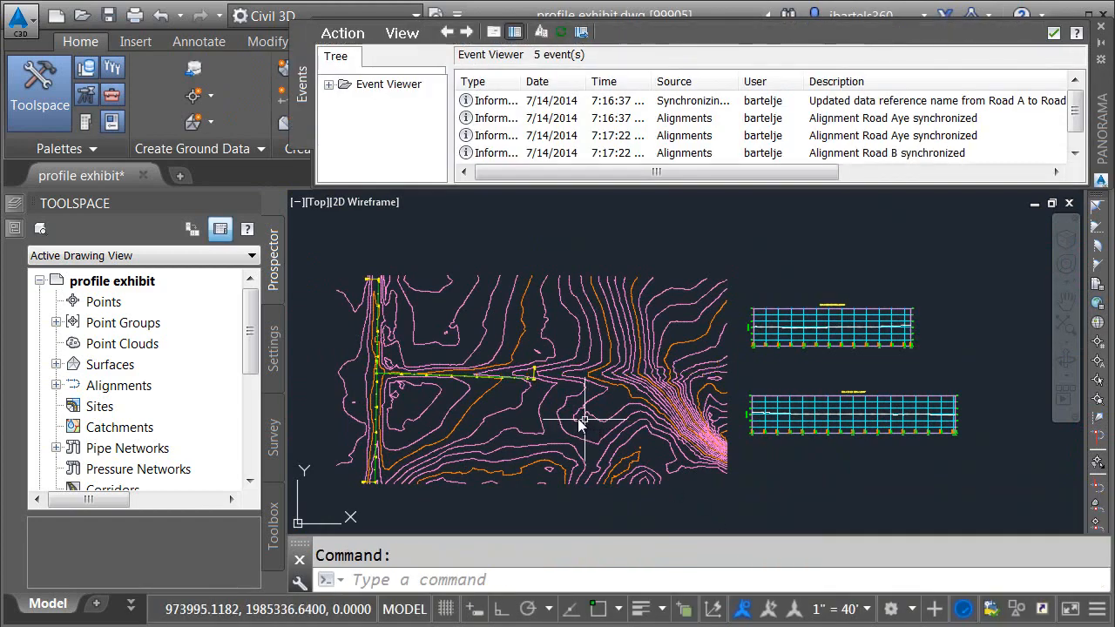
pyautogui.click(1103, 29)
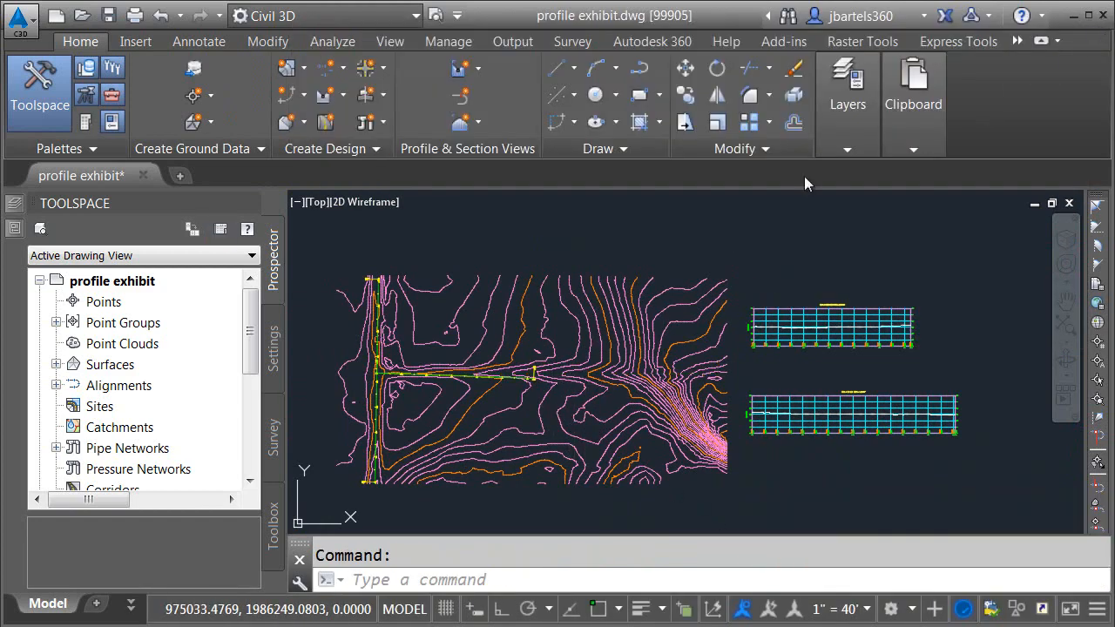
pyautogui.click(1069, 204)
pyautogui.click(531, 374)
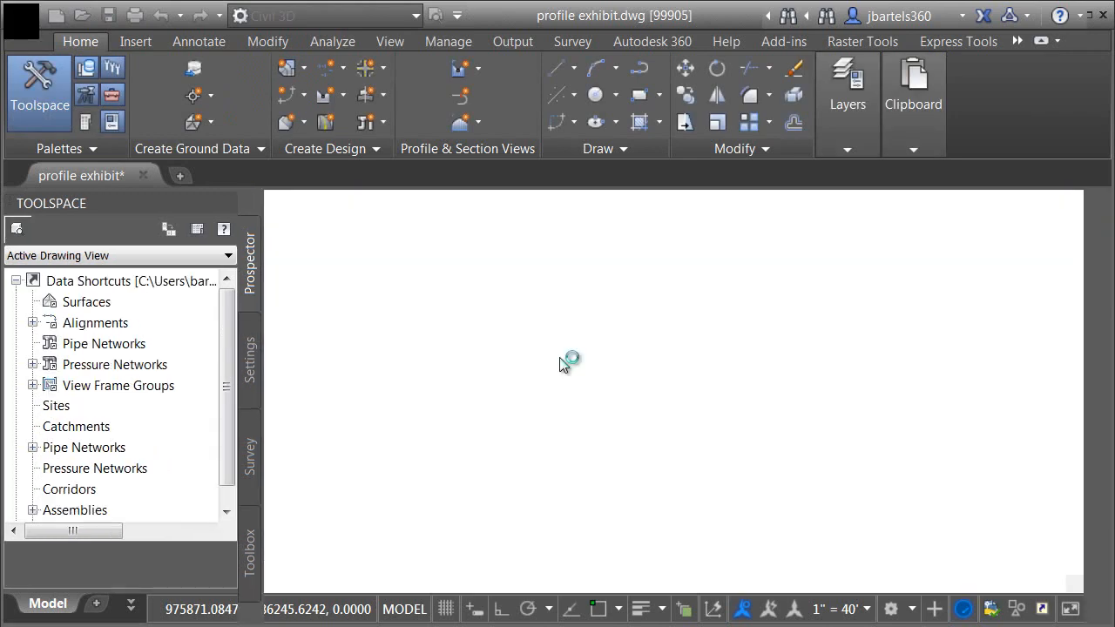
# Switch to Windows Explorer and open the 99905 folder inside Civil 3D projects on the desktop
pyautogui.press('super+e')
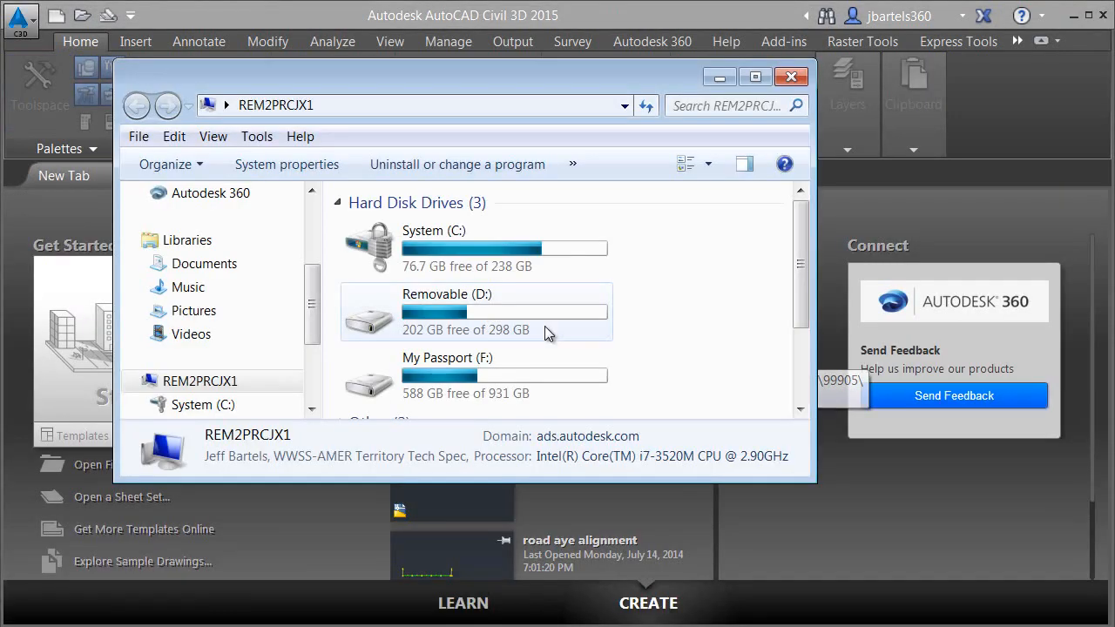
pyautogui.scroll(2, 302, 225)
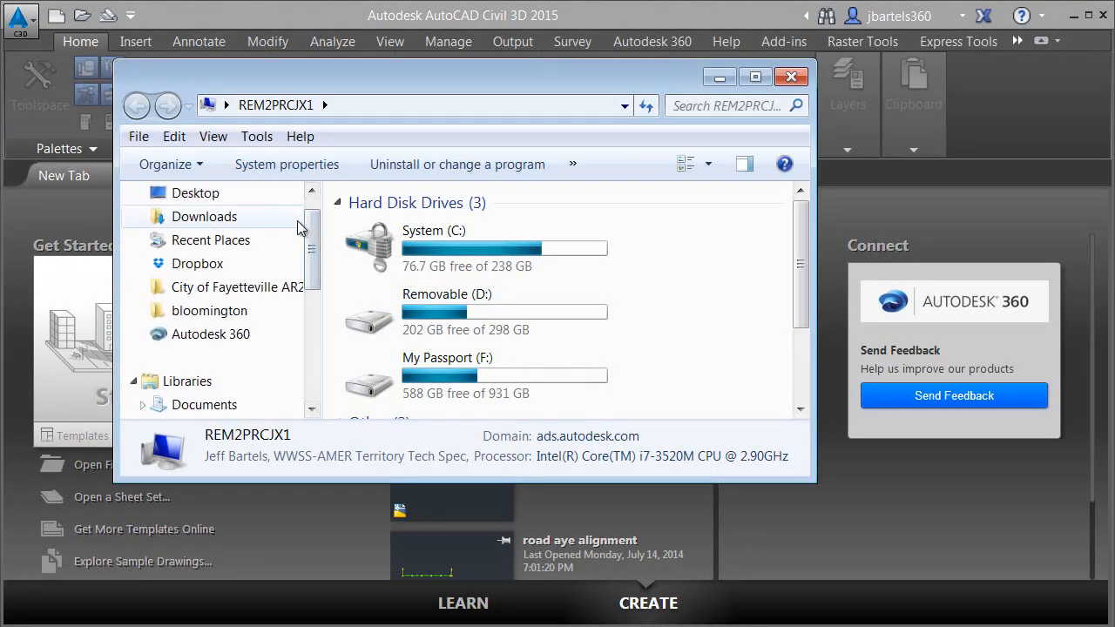
pyautogui.click(212, 193)
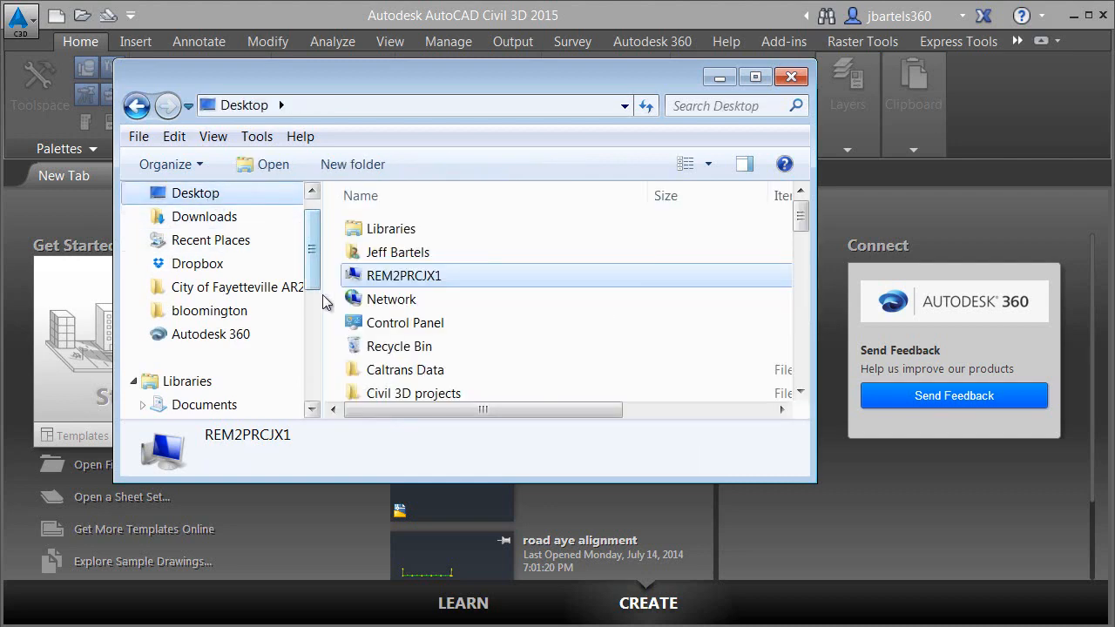
pyautogui.click(422, 389)
pyautogui.doubleClick(422, 389)
pyautogui.doubleClick(397, 295)
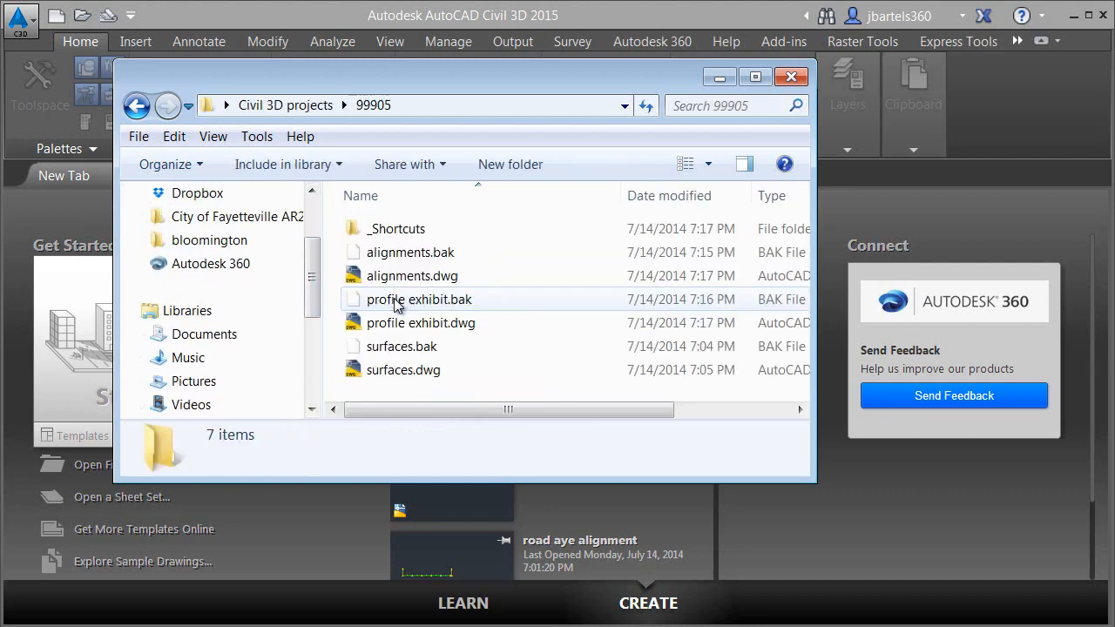
# Rename the source drawing alignments.dwg to alignments-old.dwg and close the file browser
pyautogui.click(414, 276)
pyautogui.click(427, 279)
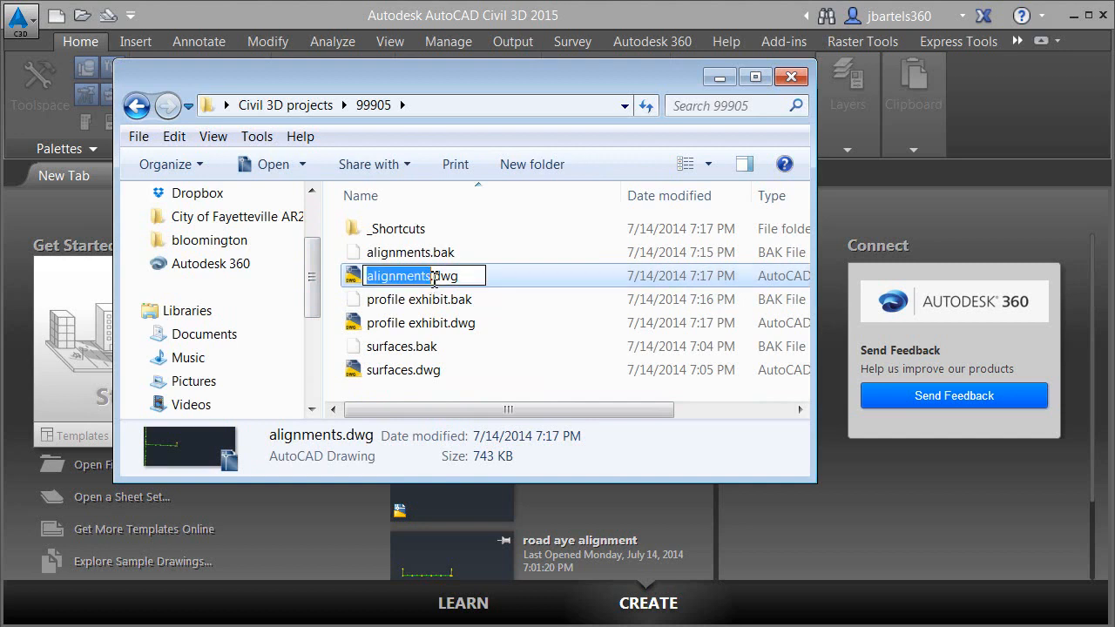
pyautogui.click(437, 284)
pyautogui.write('-')
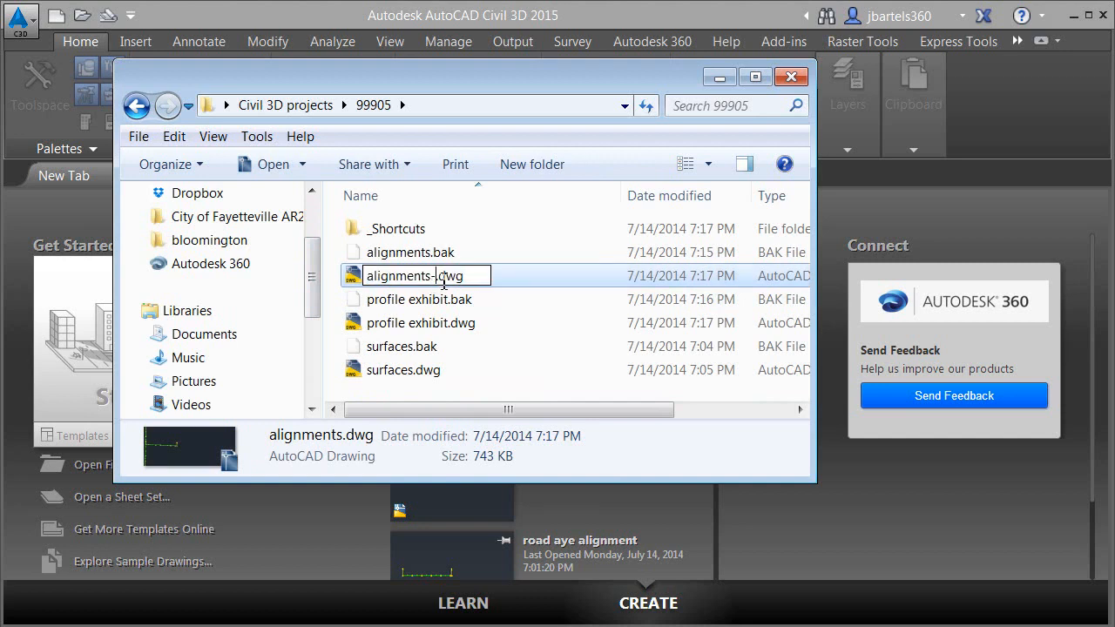
pyautogui.write('old')
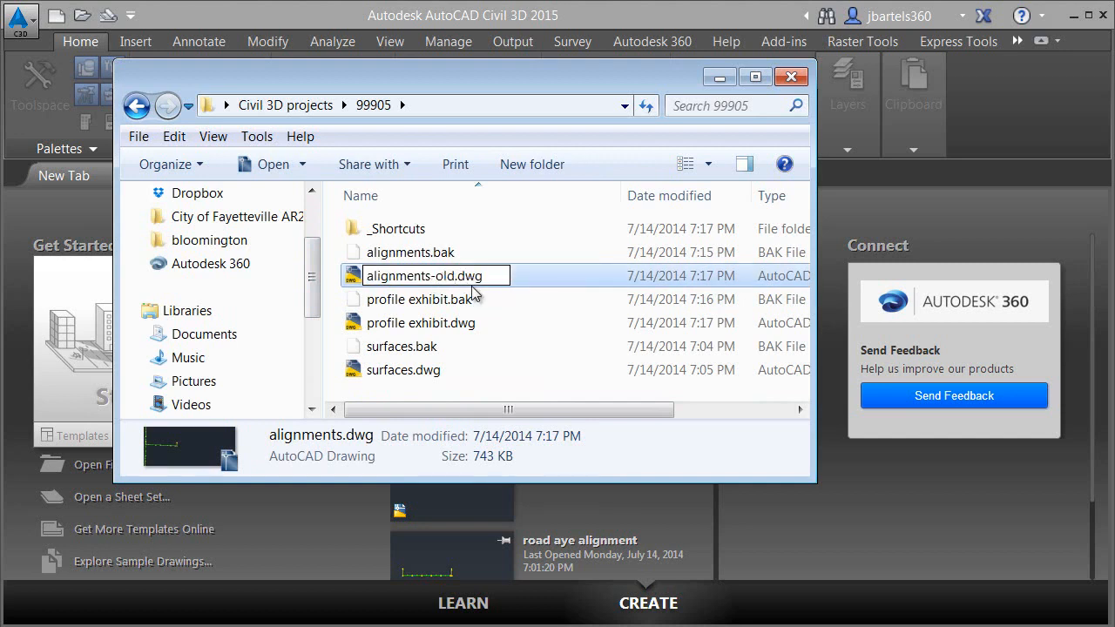
pyautogui.press('Return')
pyautogui.click(788, 79)
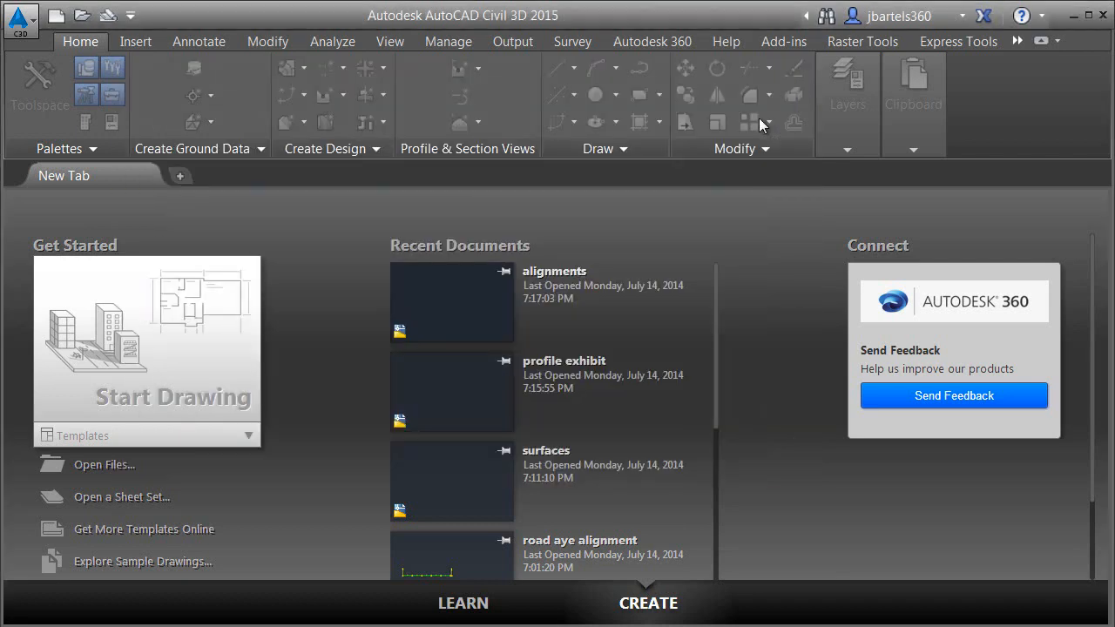
# Reopen the profile exhibit drawing in Civil 3D and list its referenced centerline alignments
pyautogui.click(465, 393)
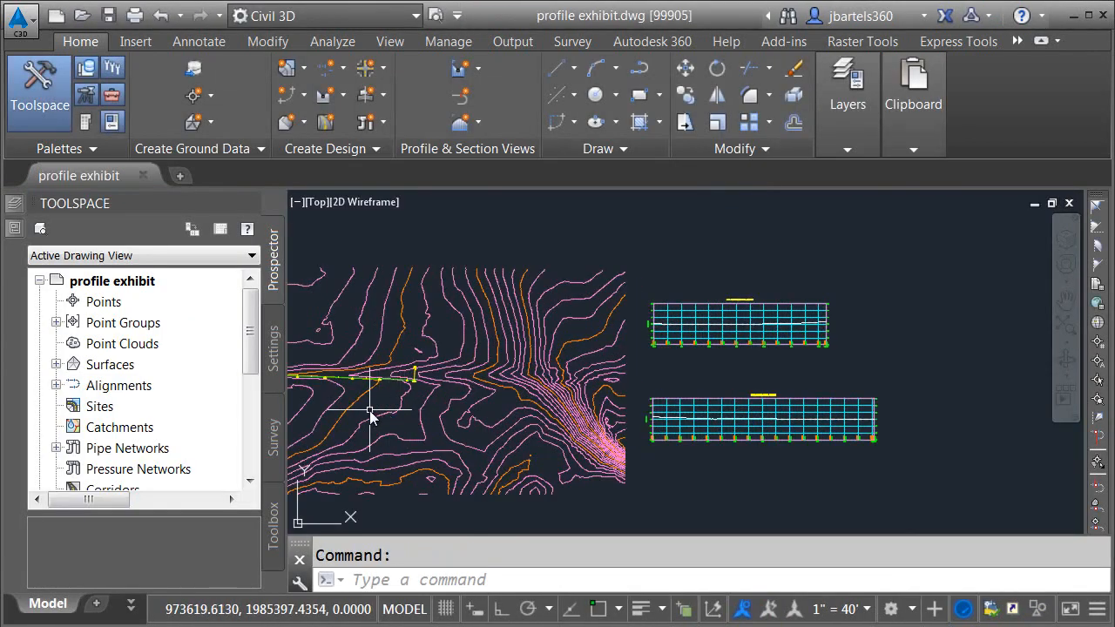
pyautogui.moveTo(382, 412); pyautogui.dragTo(519, 394, button='middle')
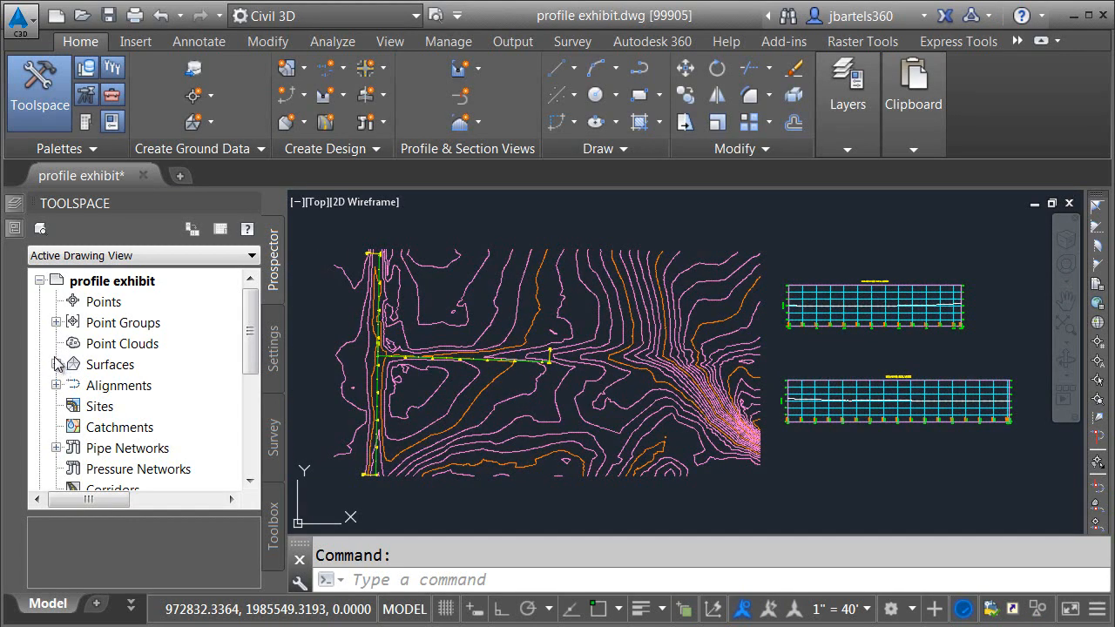
pyautogui.click(55, 385)
pyautogui.click(72, 385)
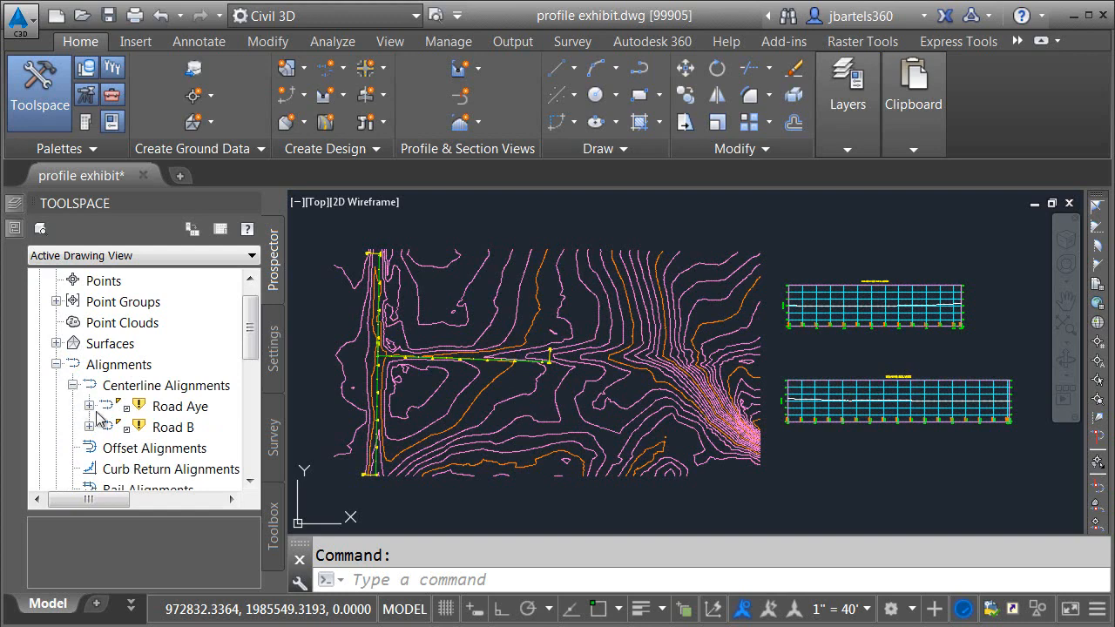
# Repair the broken Road Aye reference by pointing it to alignments-old.dwg, and repair all other broken references too
pyautogui.moveTo(140, 414)
pyautogui.rightClick(161, 413)
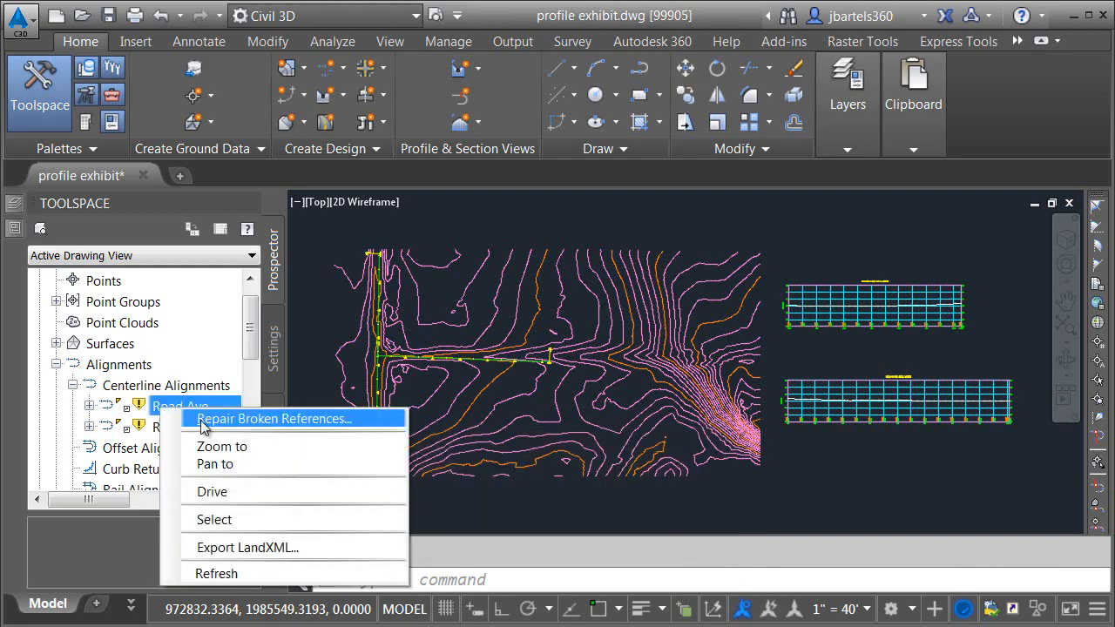
pyautogui.click(226, 419)
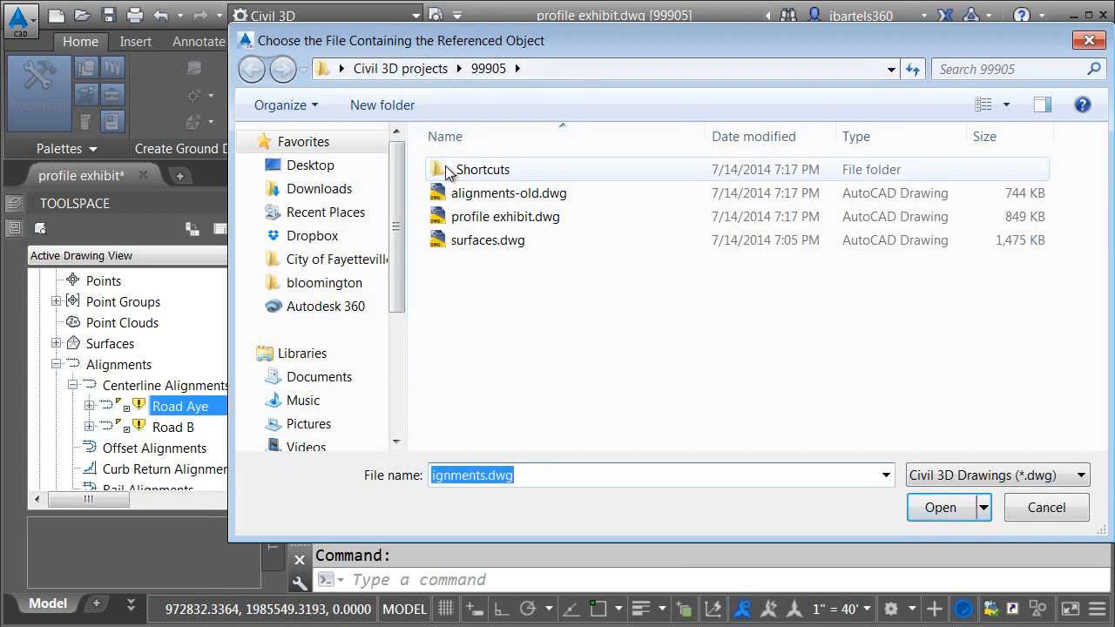
pyautogui.click(505, 193)
pyautogui.click(941, 507)
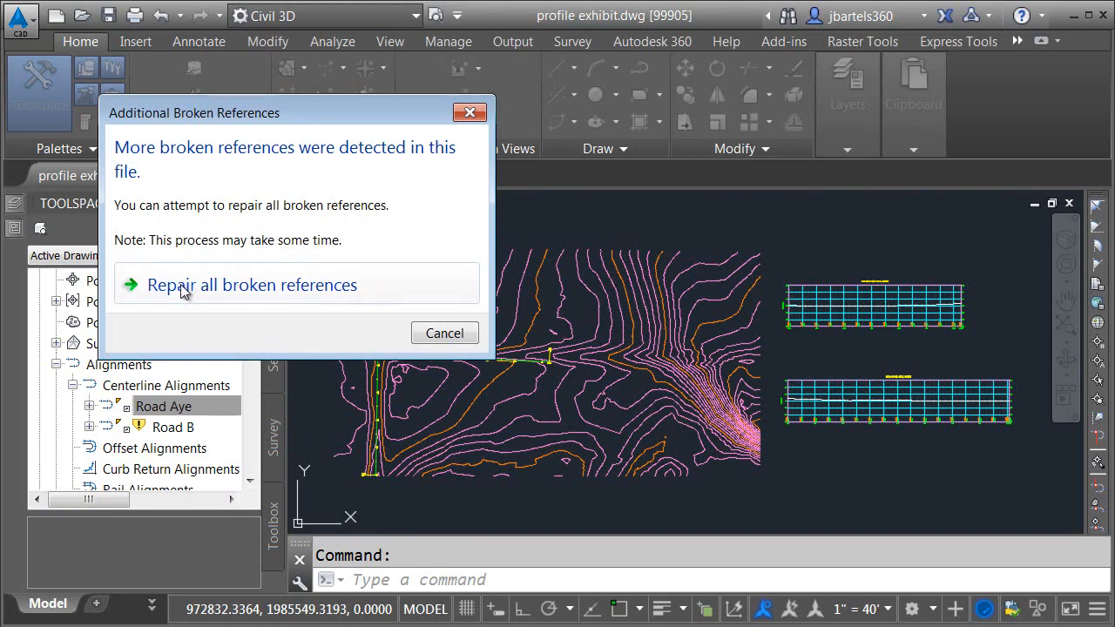
pyautogui.click(181, 292)
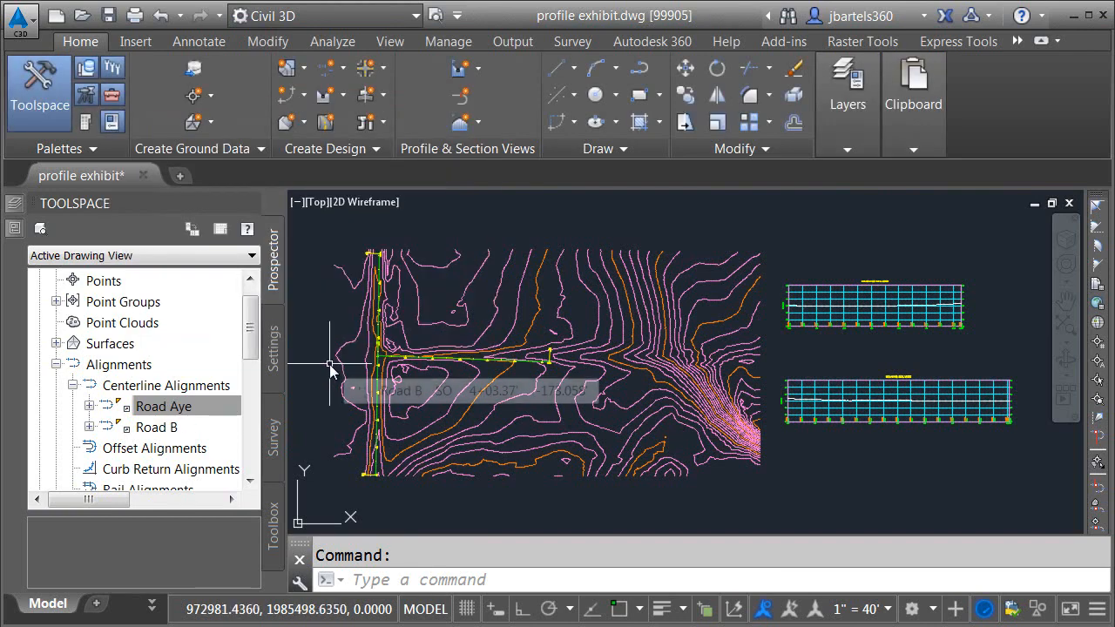
# Synchronize the Road Aye alignment reference with its source and dismiss the event log
pyautogui.rightClick(158, 415)
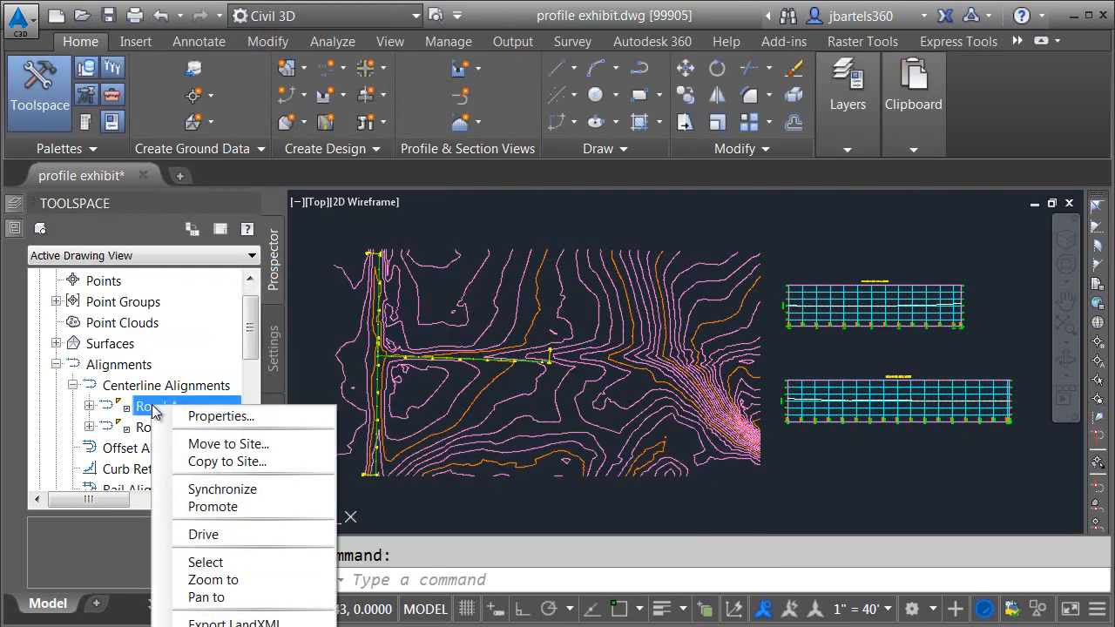
pyautogui.click(220, 489)
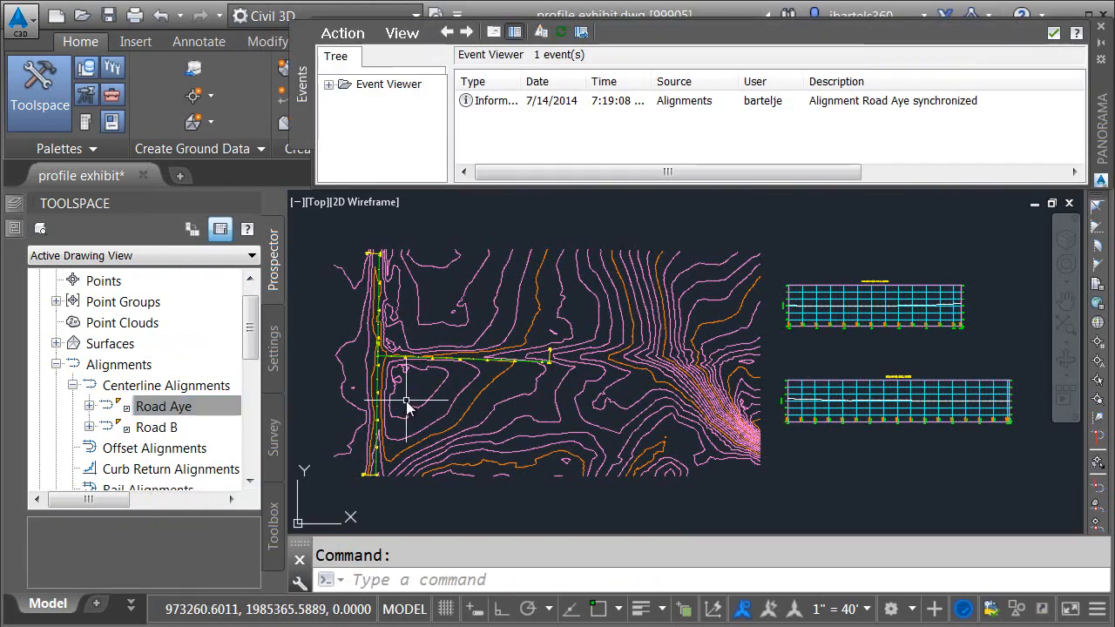
pyautogui.click(1102, 30)
# Open the source drawing of the Road Aye alignment from the alignment in the plan view
pyautogui.scroll(6, 521, 363)
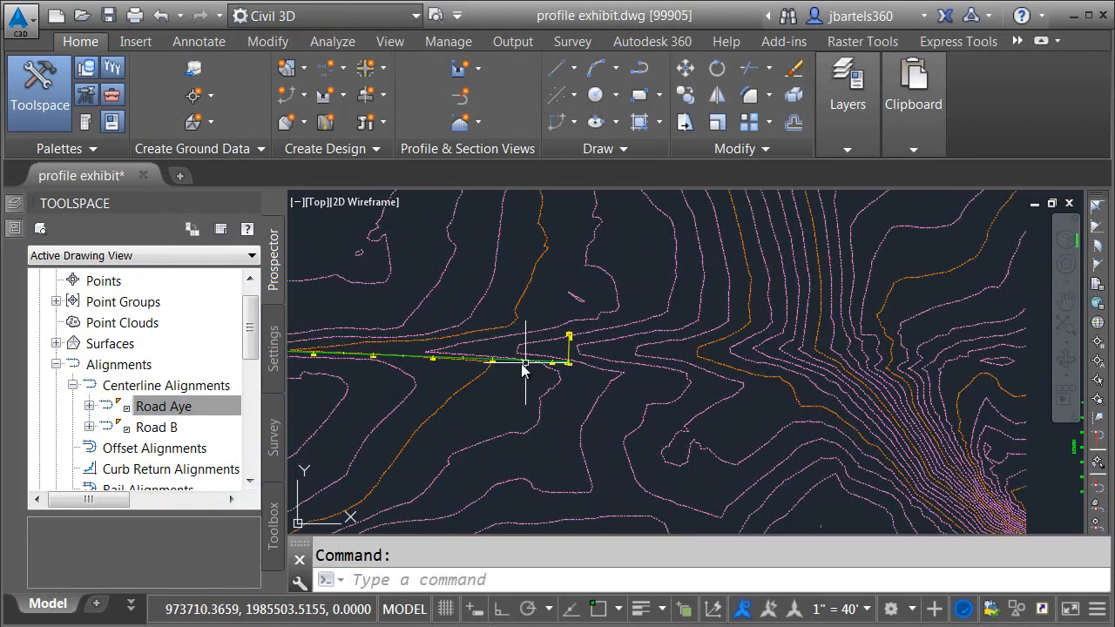
pyautogui.click(466, 352)
pyautogui.rightClick(471, 371)
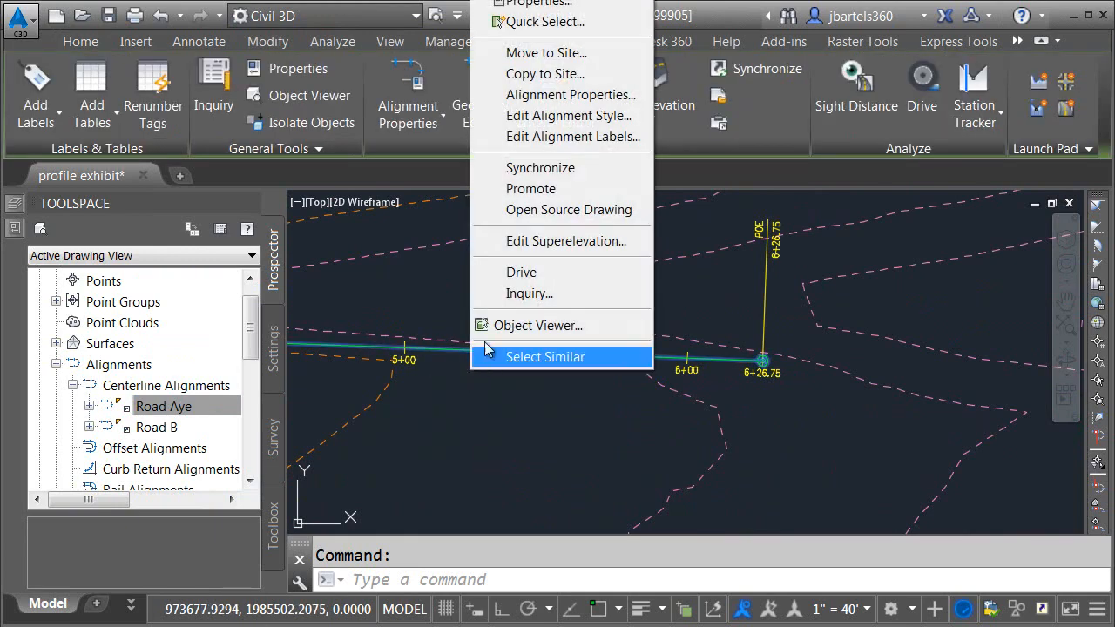
pyautogui.click(533, 211)
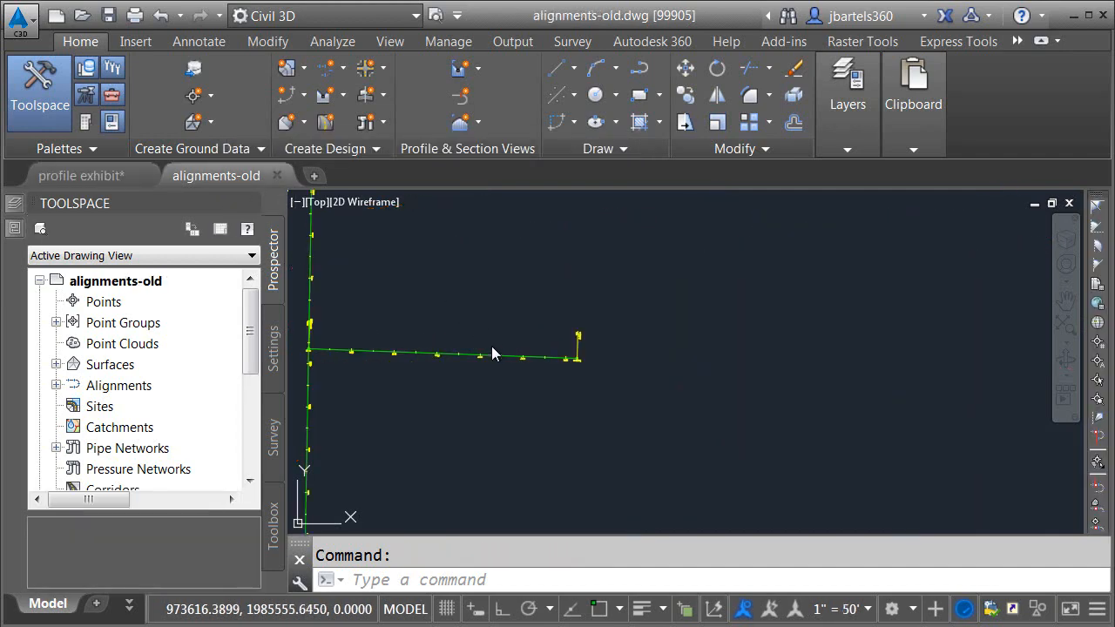
# Lengthen the Road Aye alignment by stretching its east endpoint farther east, then save and close alignments-old
pyautogui.click(494, 355)
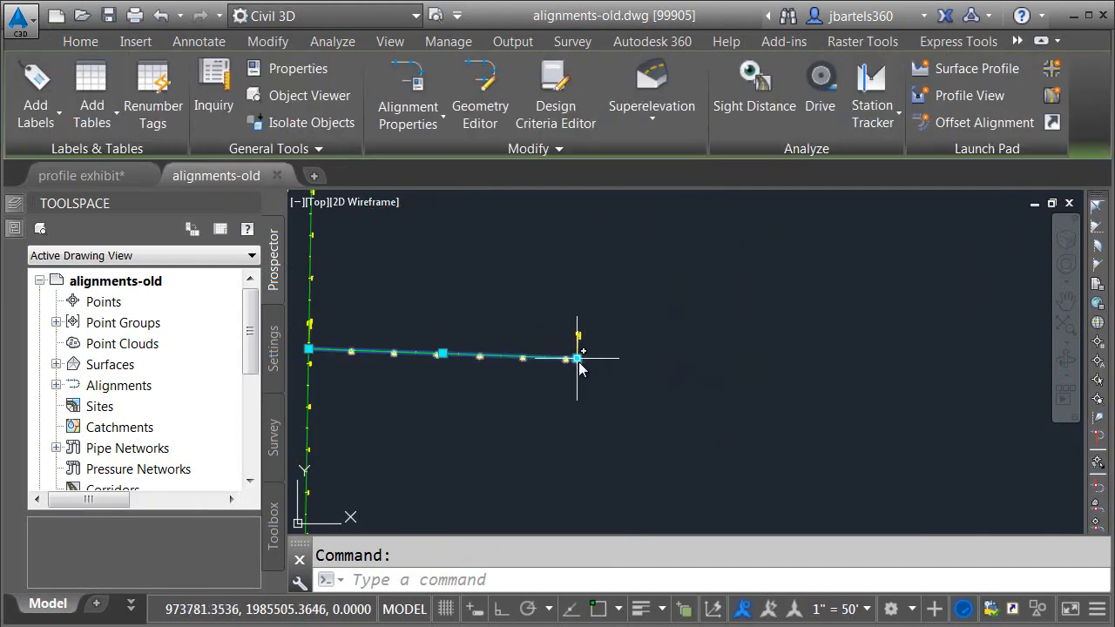
pyautogui.click(577, 358)
pyautogui.click(816, 346)
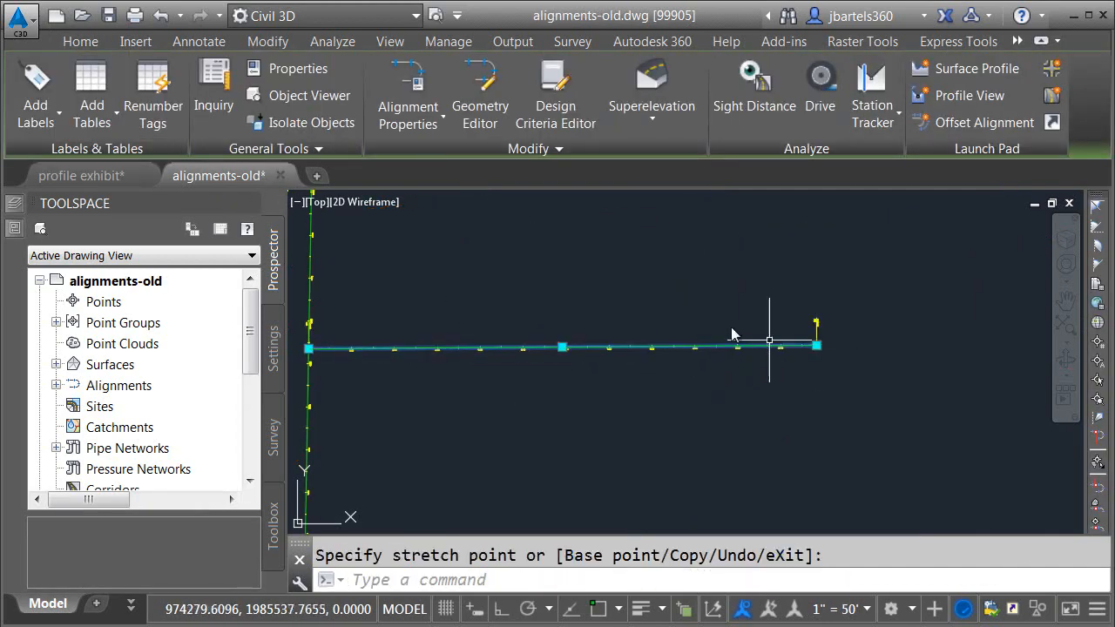
pyautogui.click(109, 18)
pyautogui.click(276, 176)
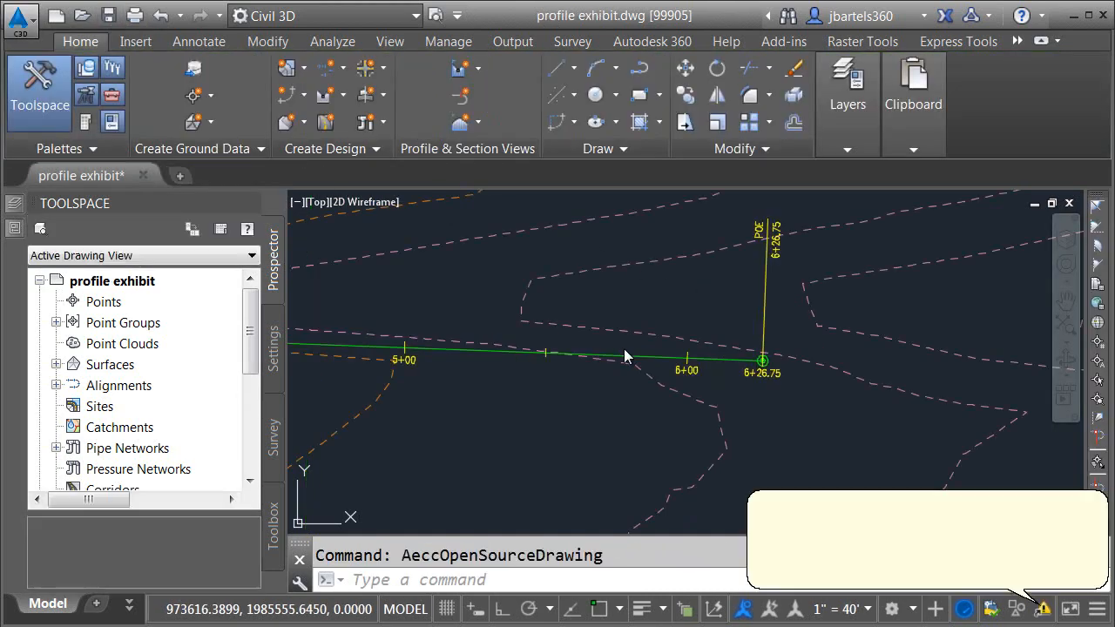
# Synchronize the profile exhibit's references with the lengthened alignment, then save and close the drawing
pyautogui.scroll(-8, 627, 410)
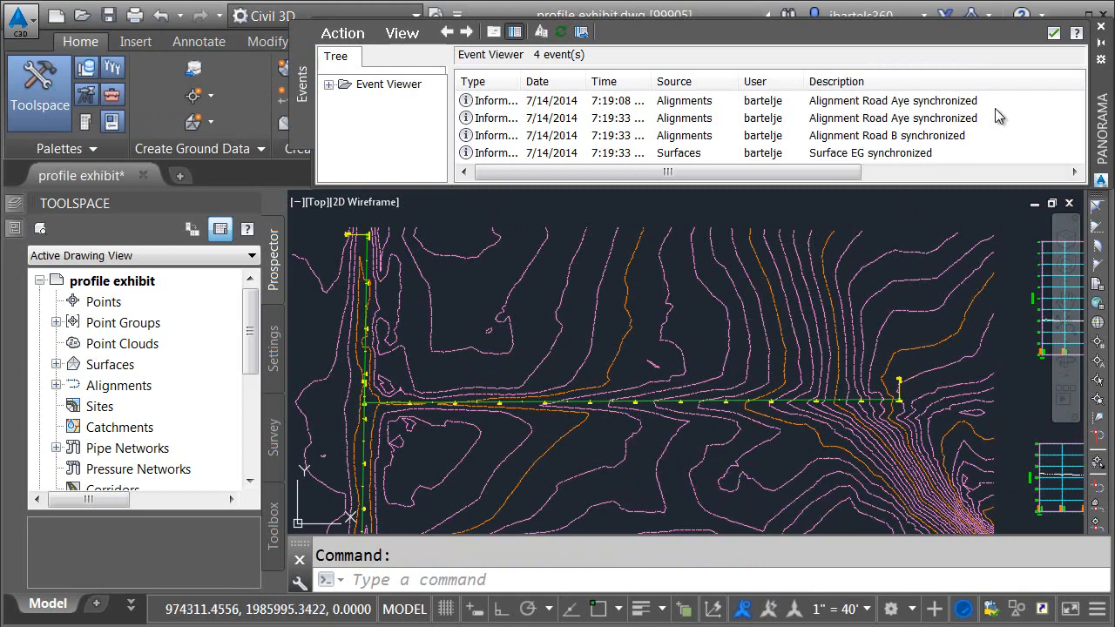
pyautogui.click(1053, 35)
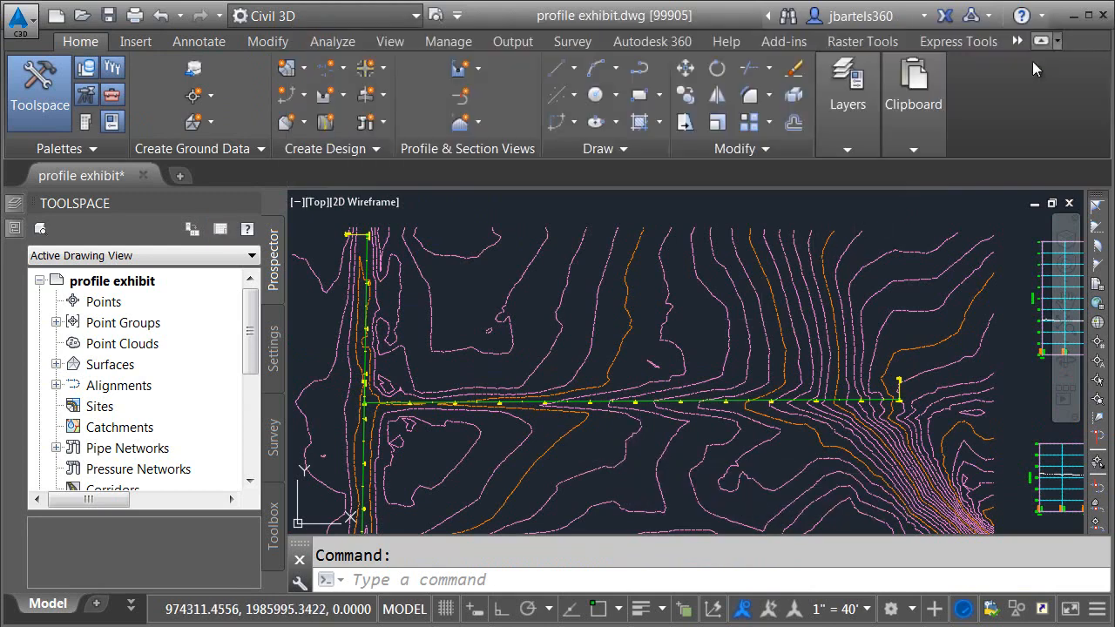
pyautogui.click(1071, 202)
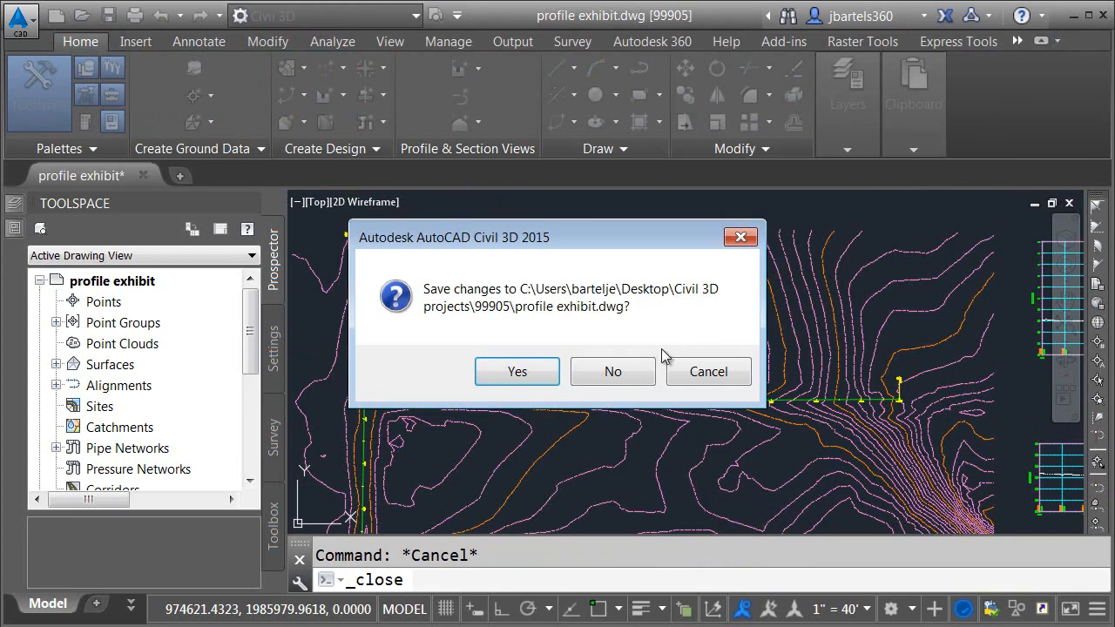
pyautogui.click(503, 389)
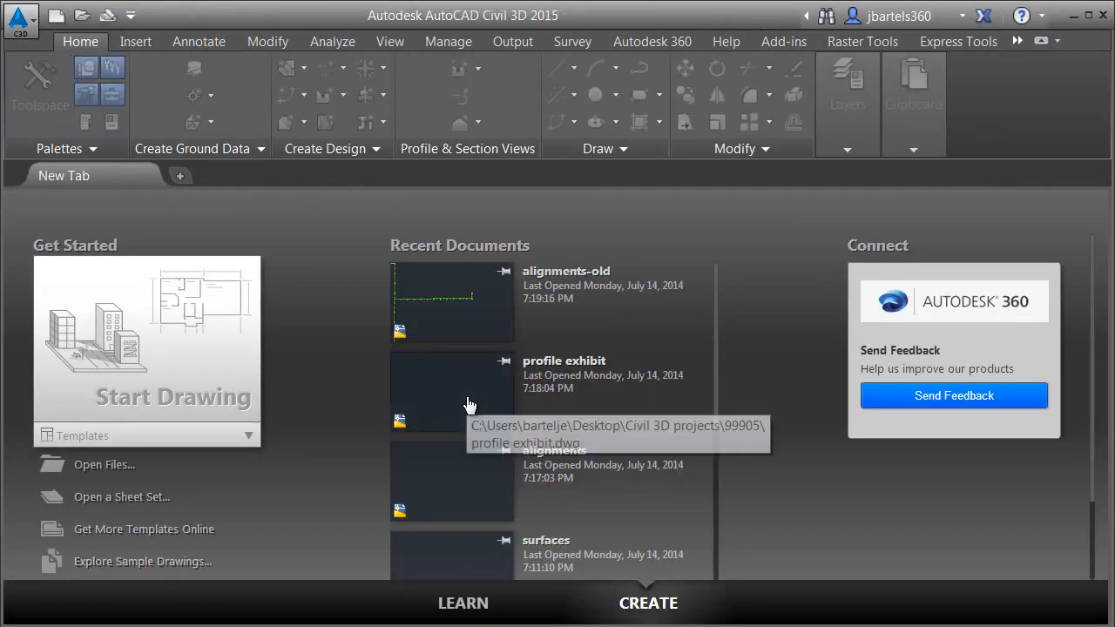
# Open the recent alignments-old drawing and bring the whole Road Aye alignment into view
pyautogui.click(442, 312)
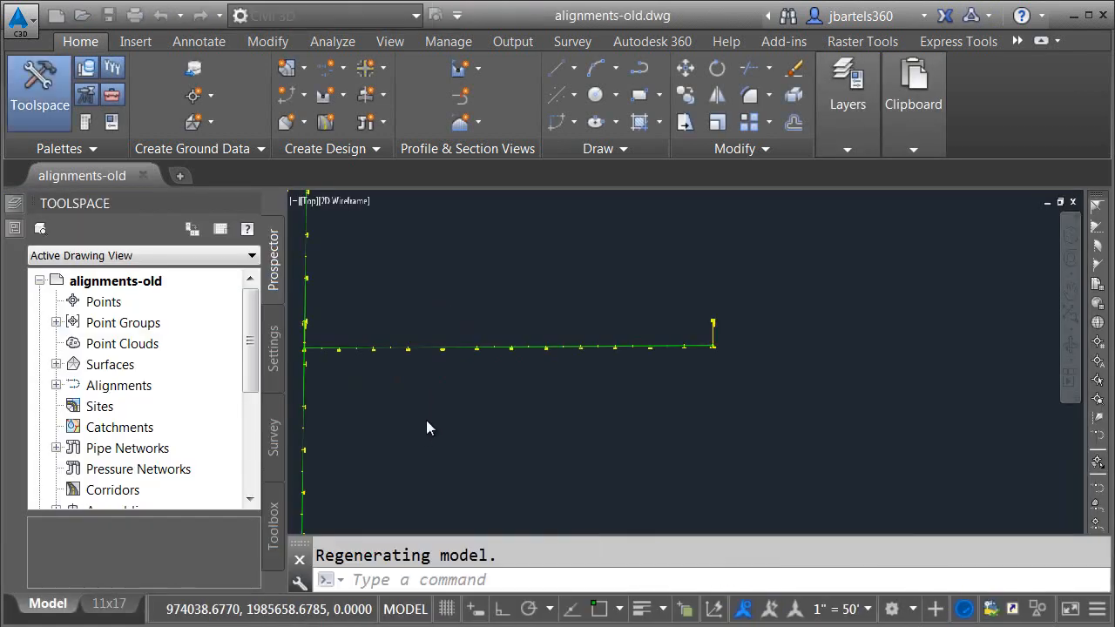
pyautogui.moveTo(426, 421); pyautogui.dragTo(667, 423, button='middle')
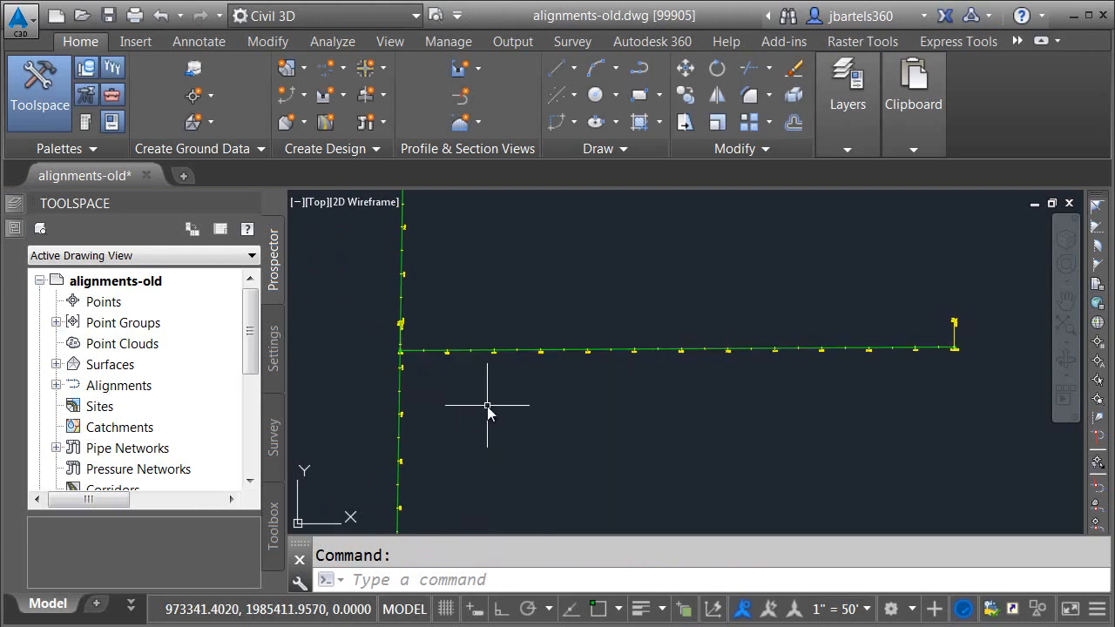
pyautogui.moveTo(487, 406)
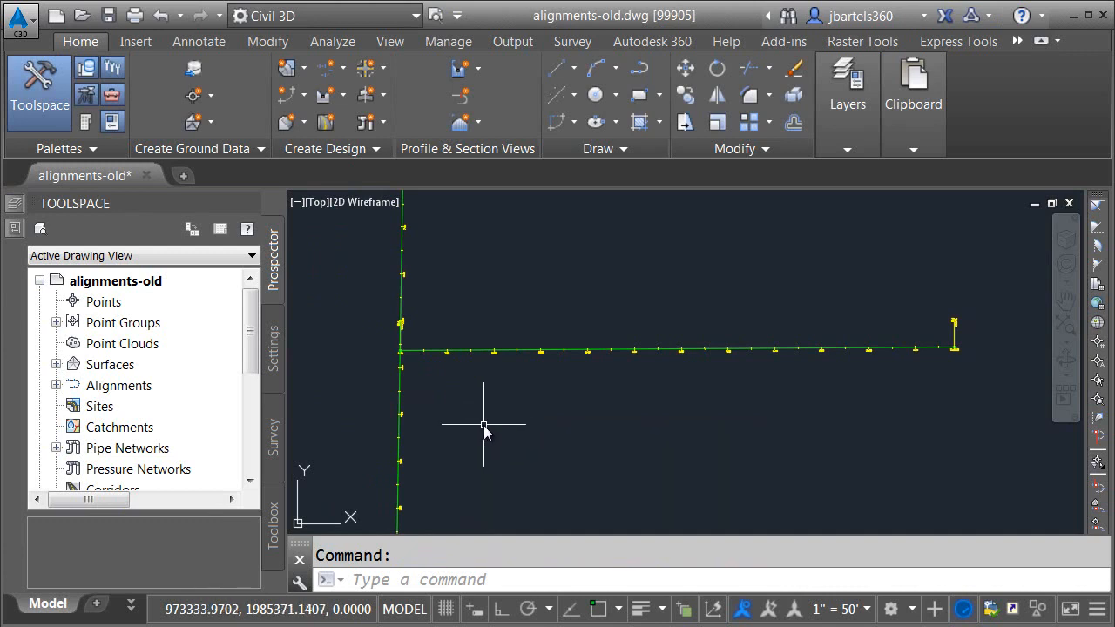
# Start a new drawing from the $sample_production(Imperial).dwt template and save it as road aye alignment in the 99905 folder
pyautogui.click(19, 19)
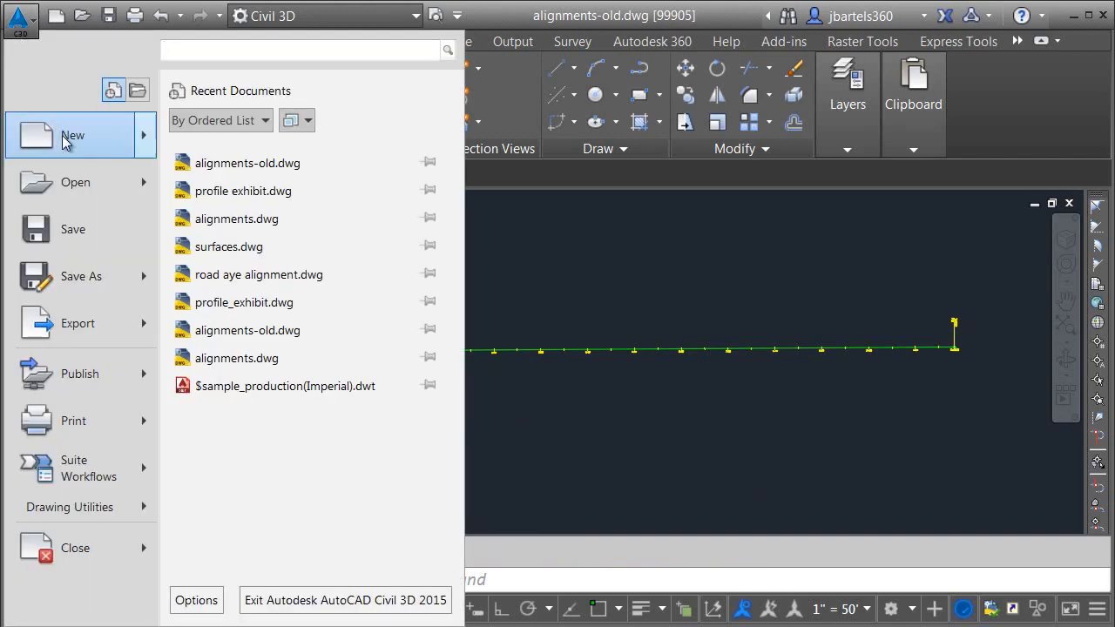
pyautogui.click(265, 252)
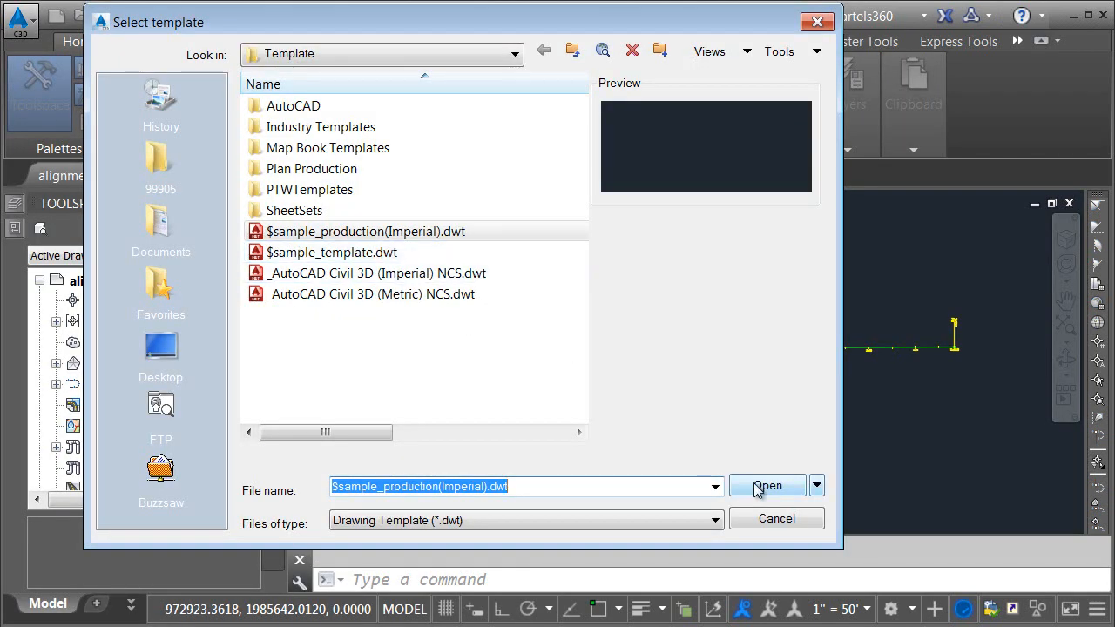
pyautogui.click(763, 488)
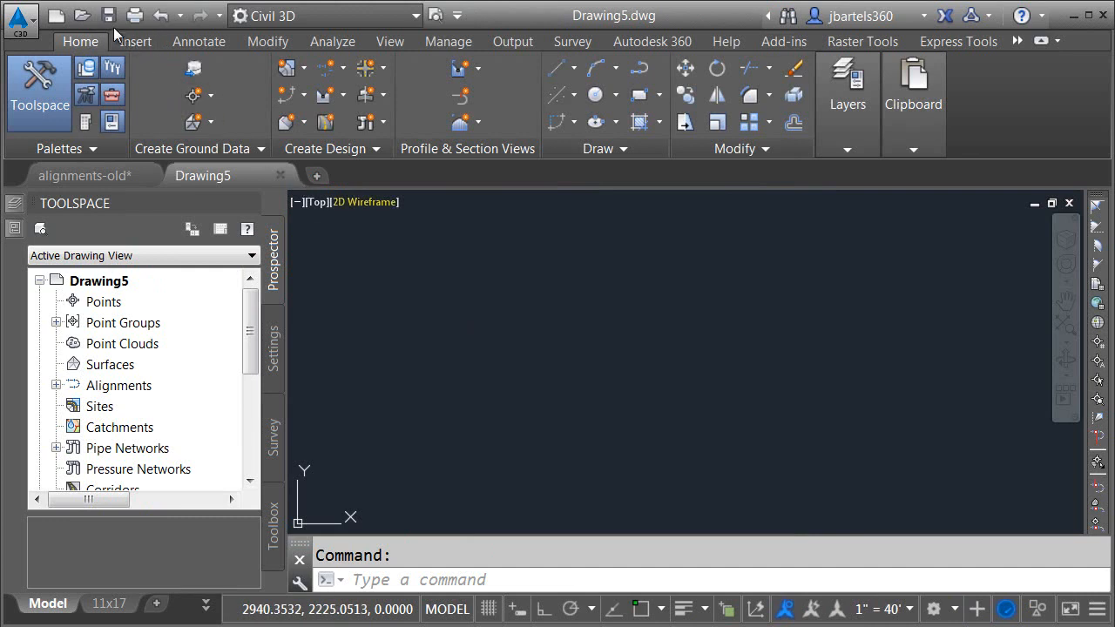
pyautogui.hotkey('ctrl', 's')
pyautogui.moveTo(402, 478); pyautogui.dragTo(319, 486)
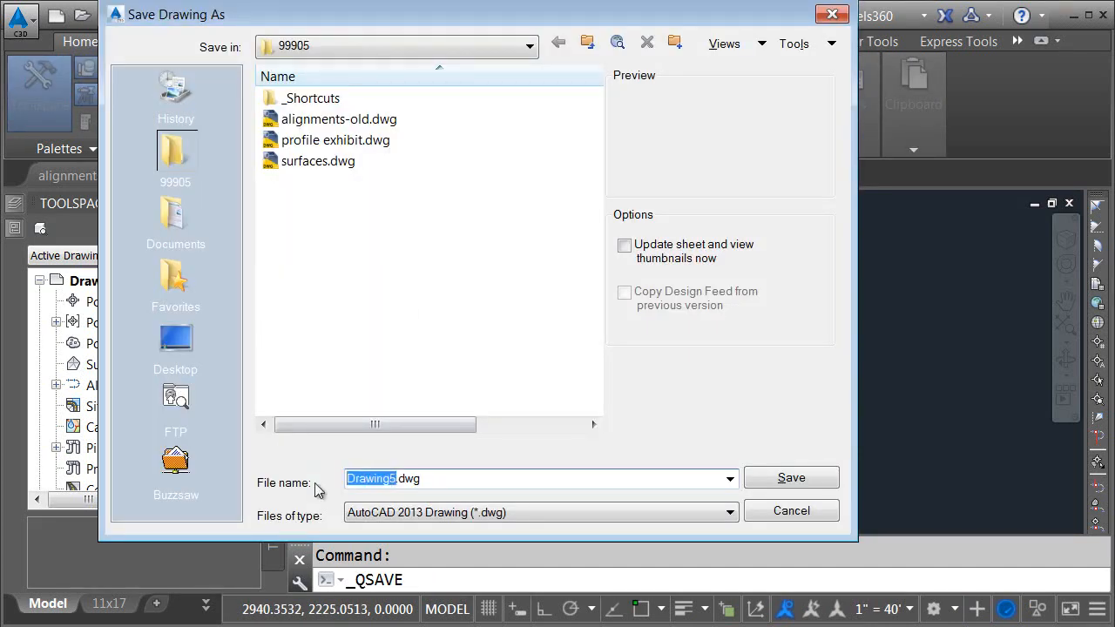
pyautogui.write('road aye alignment')
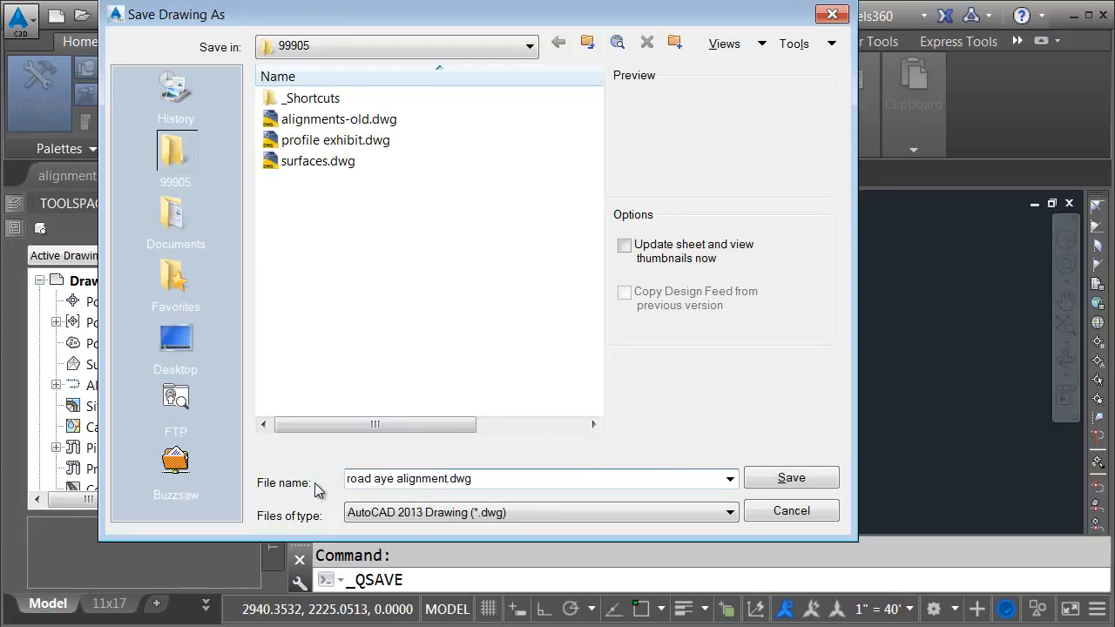
pyautogui.press('Return')
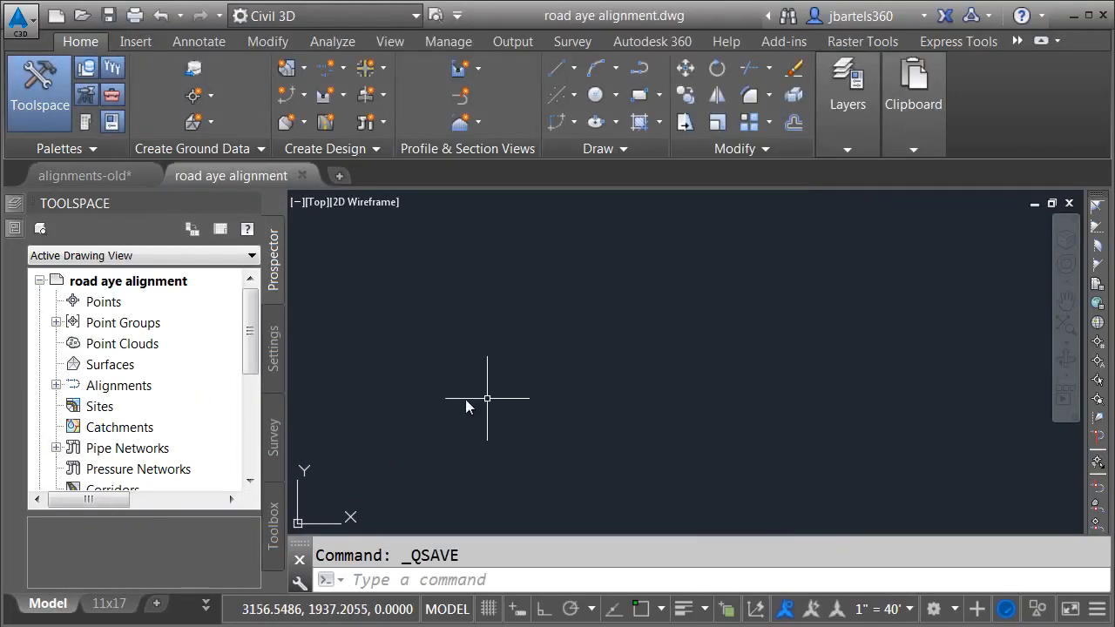
# Promote the Road Aye centerline alignment data shortcut into the new drawing and bring the whole alignment into view
pyautogui.moveTo(250, 340); pyautogui.dragTo(250, 435)
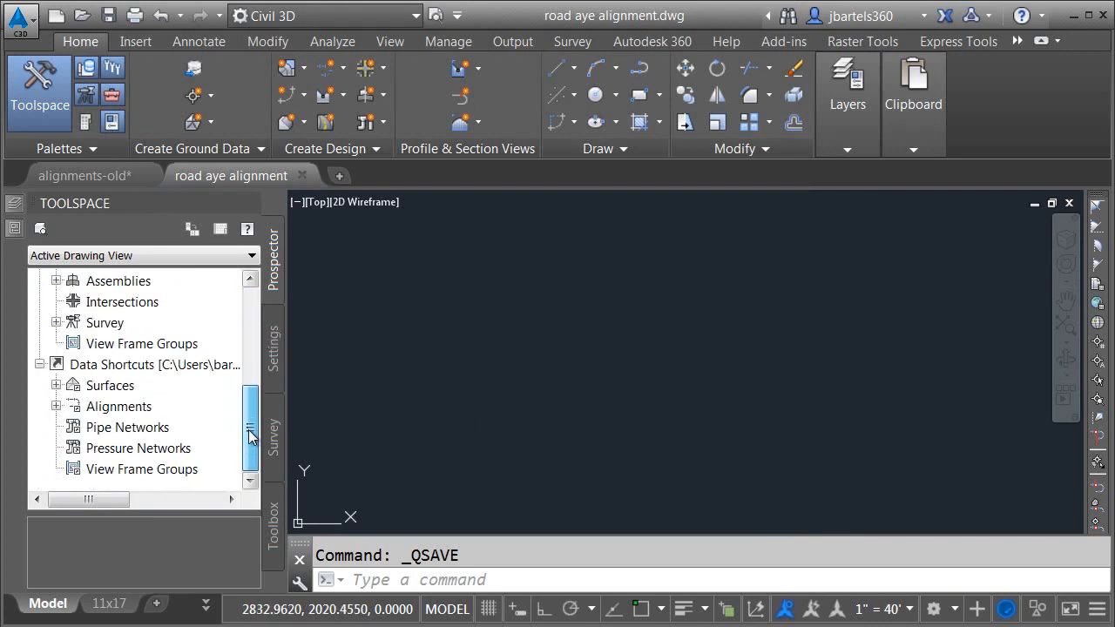
pyautogui.click(56, 406)
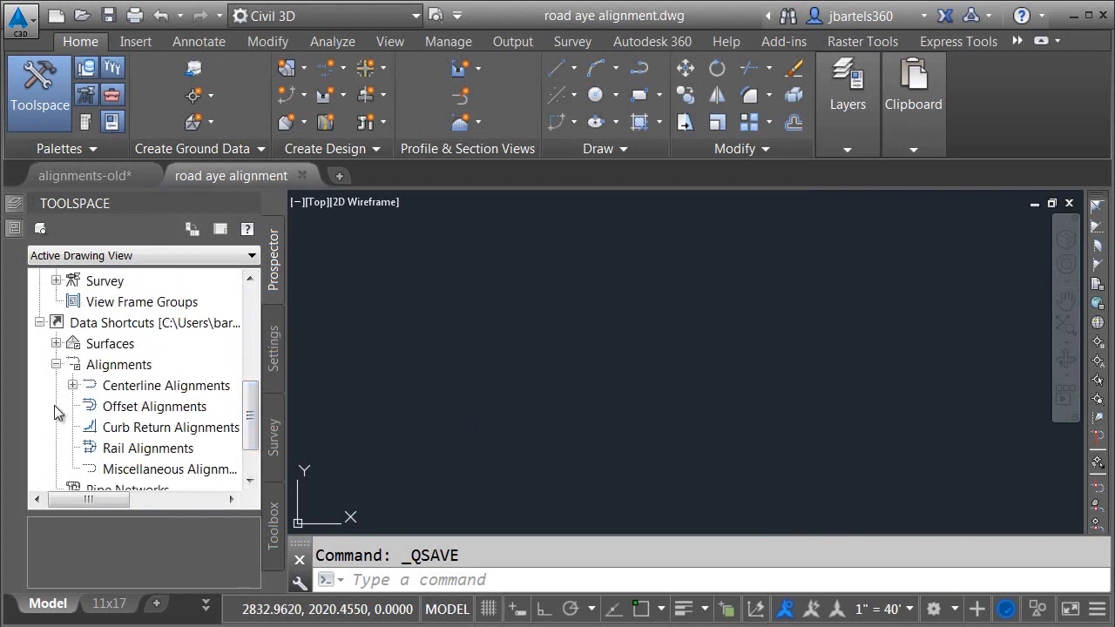
pyautogui.click(73, 385)
pyautogui.rightClick(142, 409)
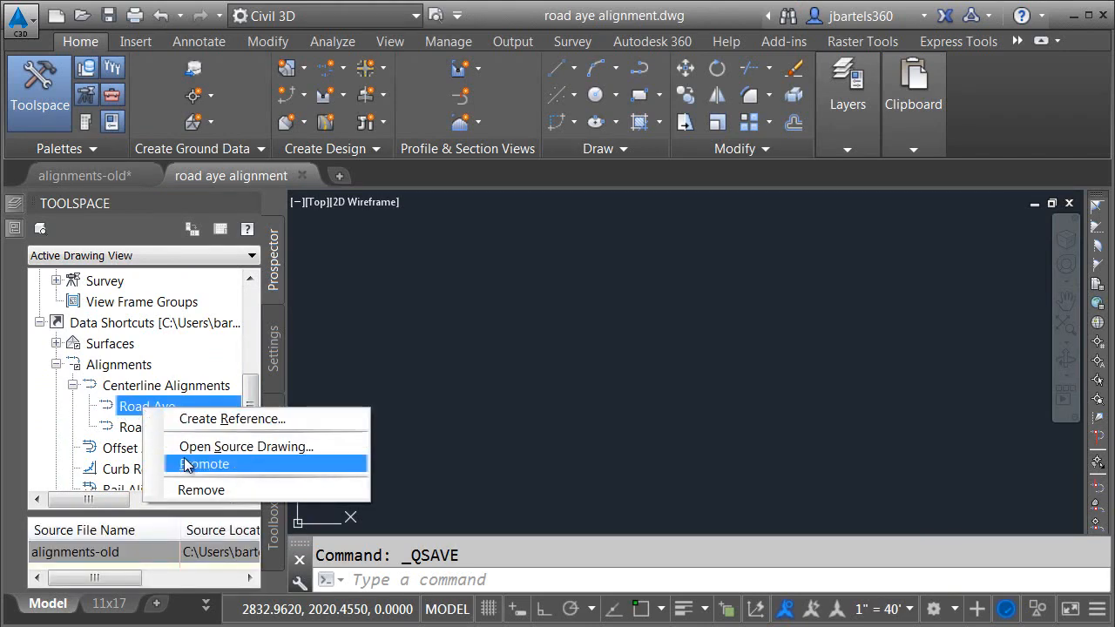
pyautogui.click(190, 464)
pyautogui.click(246, 467)
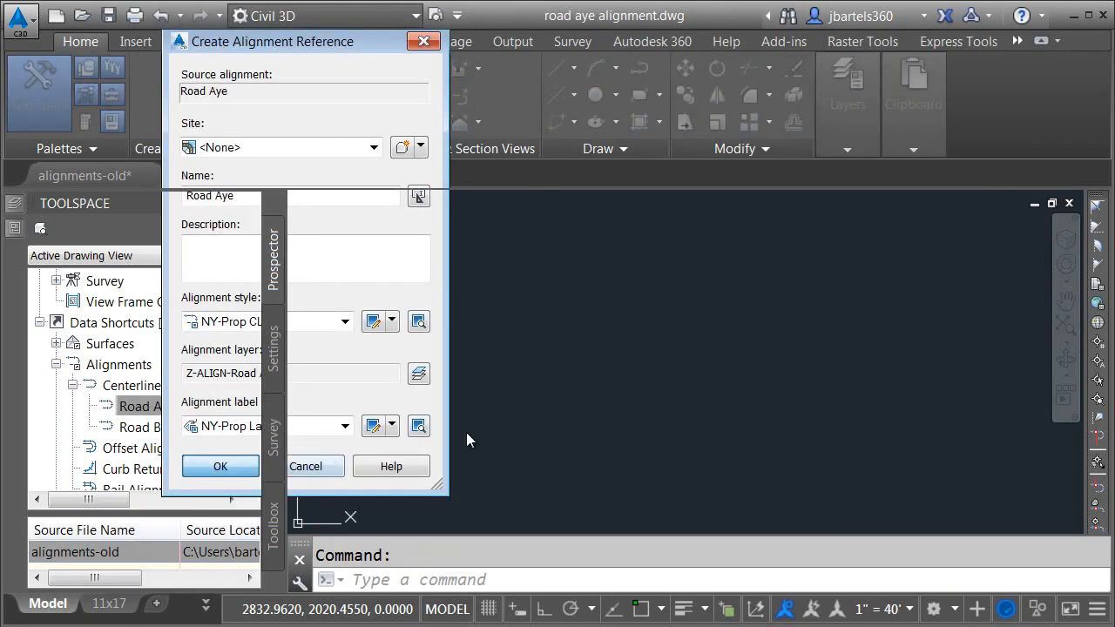
pyautogui.middleClick(597, 381)
pyautogui.middleClick(596, 380)
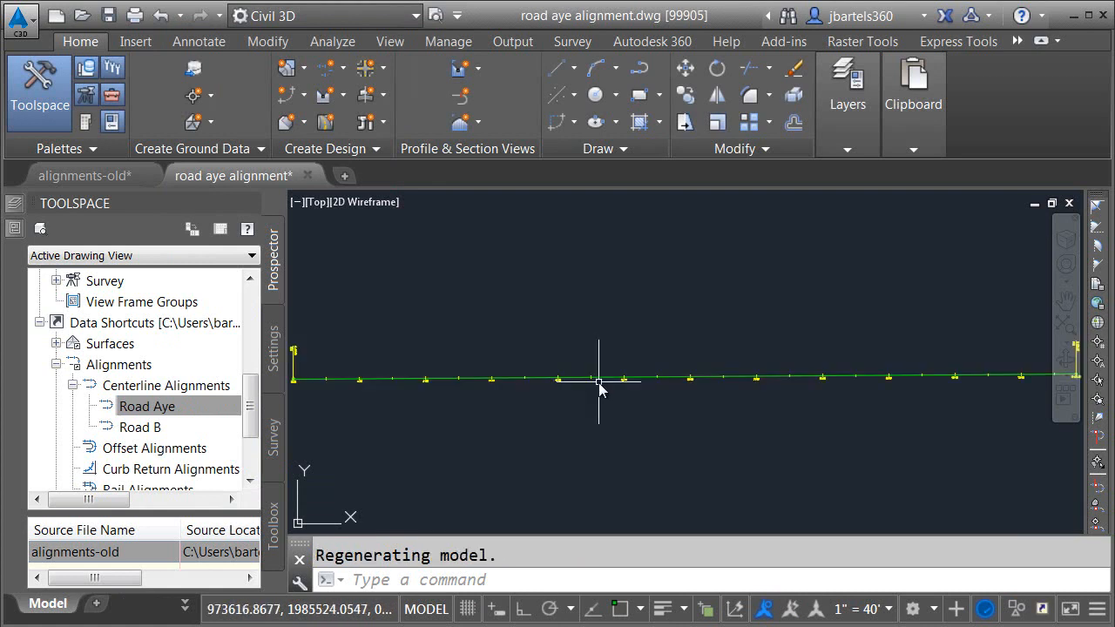
pyautogui.scroll(-2, 597, 381)
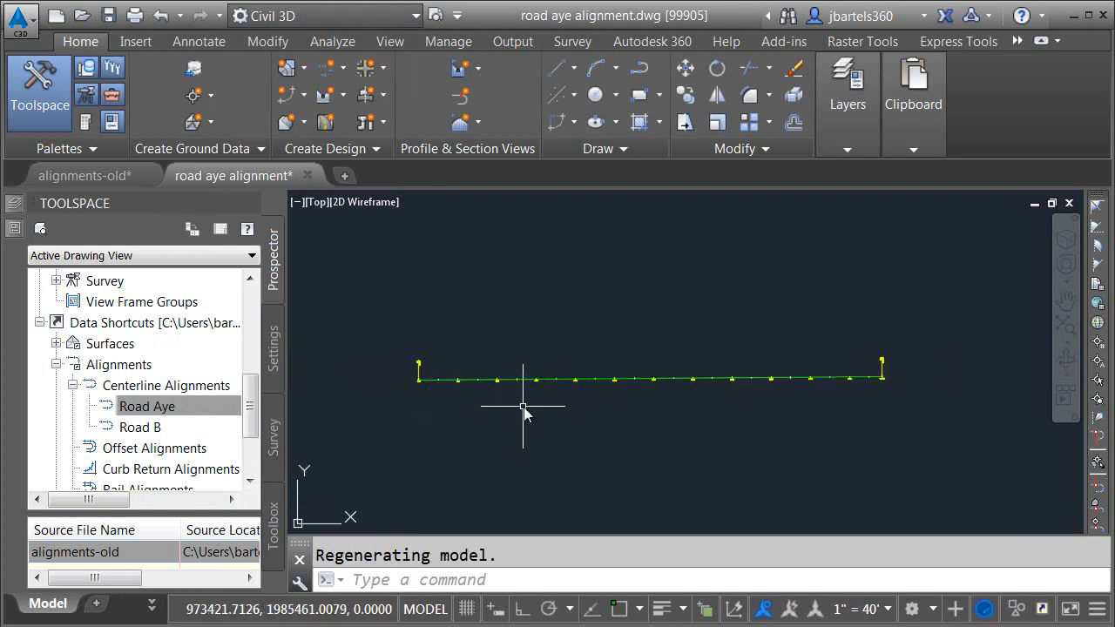
# Save and close the road aye alignment drawing, and exit Civil 3D without saving changes to alignments-old
pyautogui.click(108, 14)
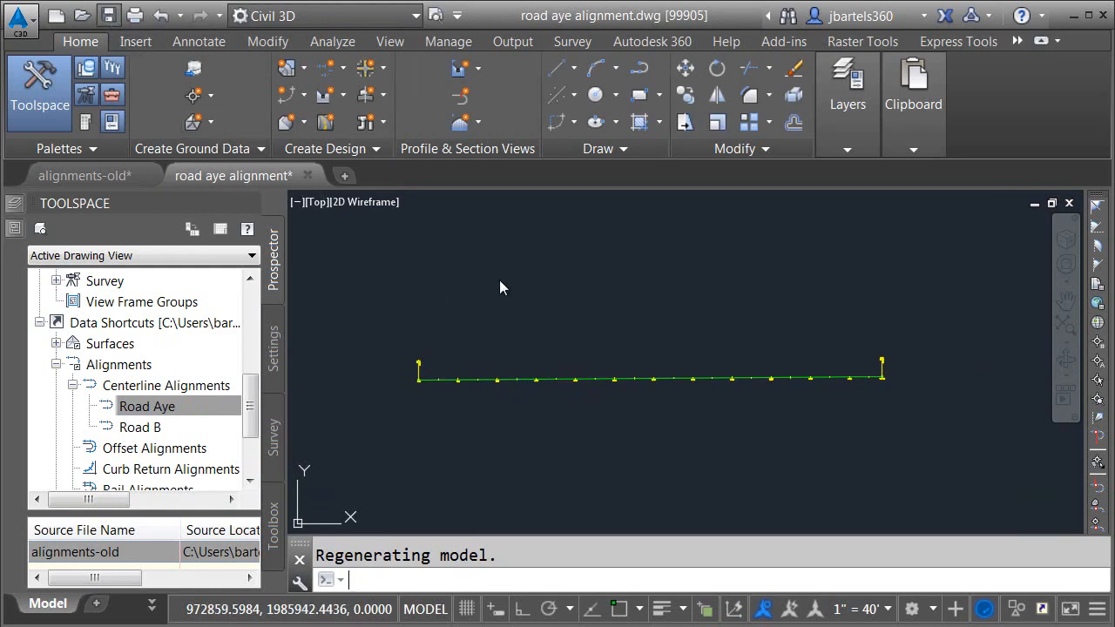
pyautogui.click(1068, 203)
pyautogui.moveTo(682, 319)
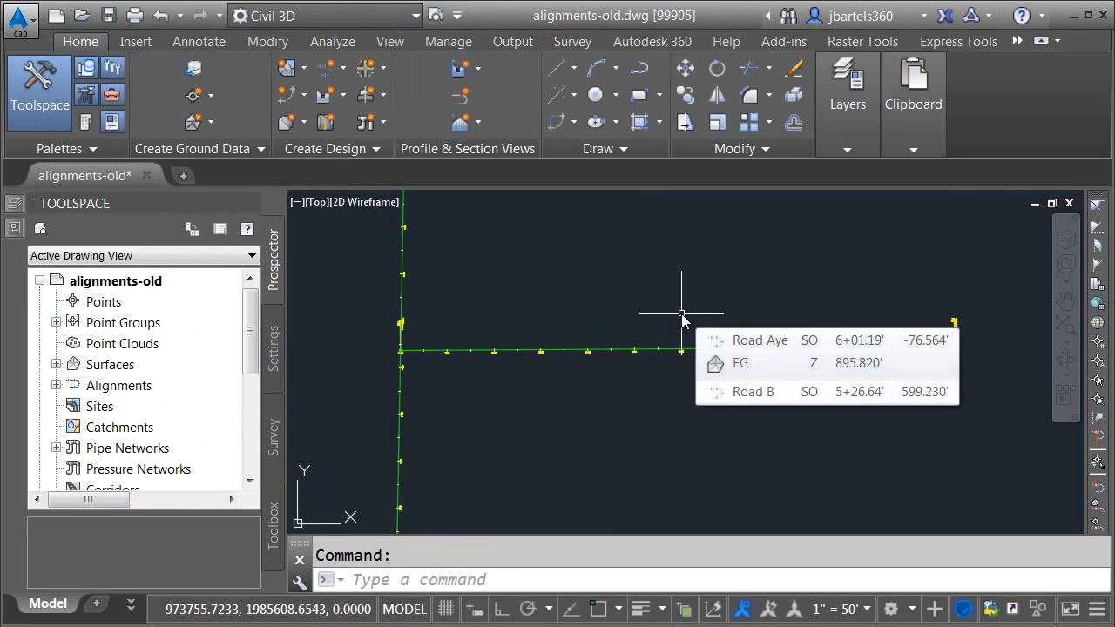
pyautogui.click(1102, 17)
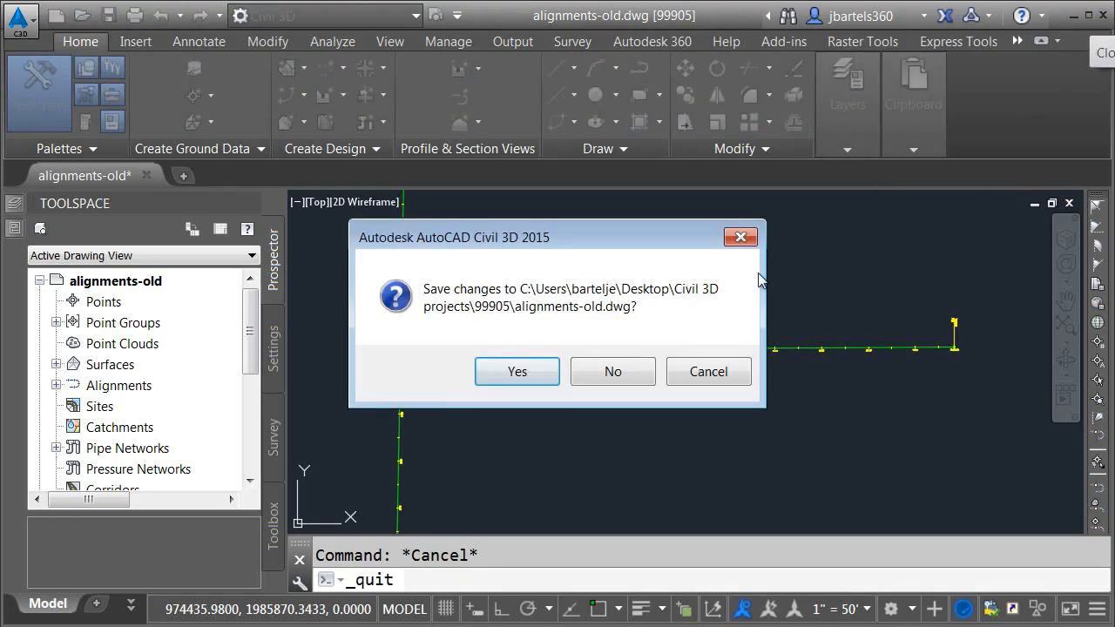
pyautogui.click(632, 374)
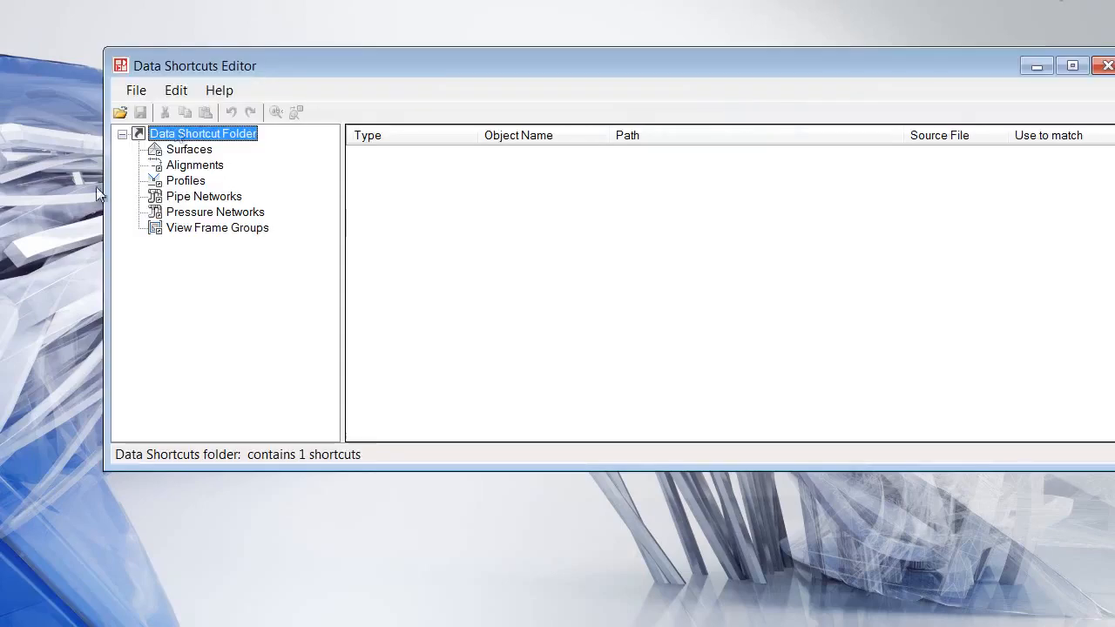
# In the Data Shortcuts Editor, open the _Shortcuts folder of project 99905 inside Civil 3D projects
pyautogui.moveTo(298, 68); pyautogui.dragTo(229, 73)
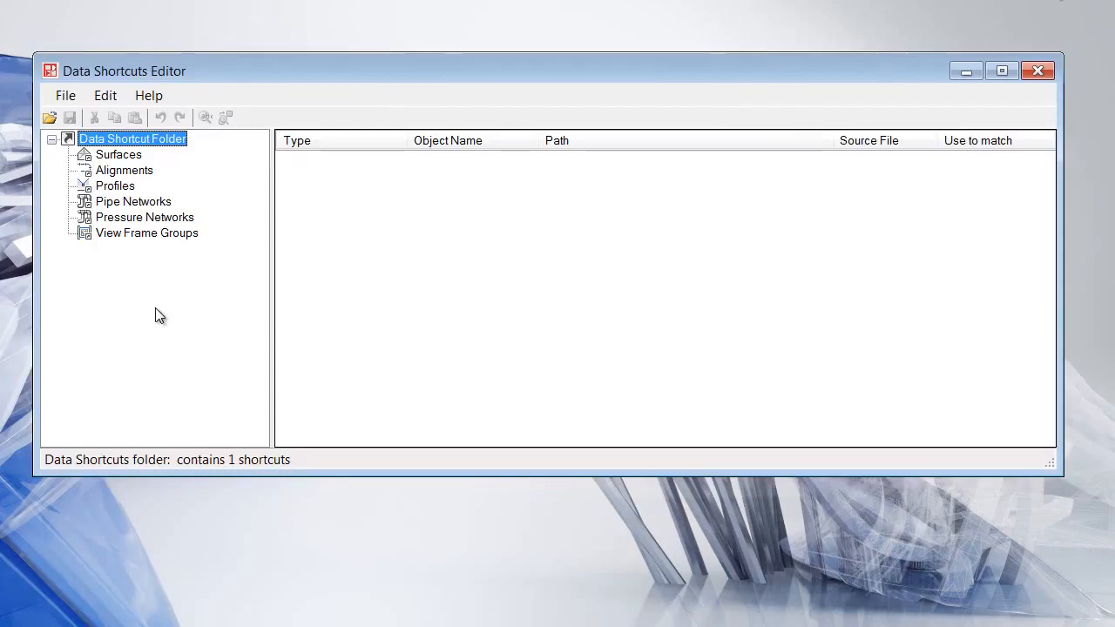
pyautogui.click(50, 119)
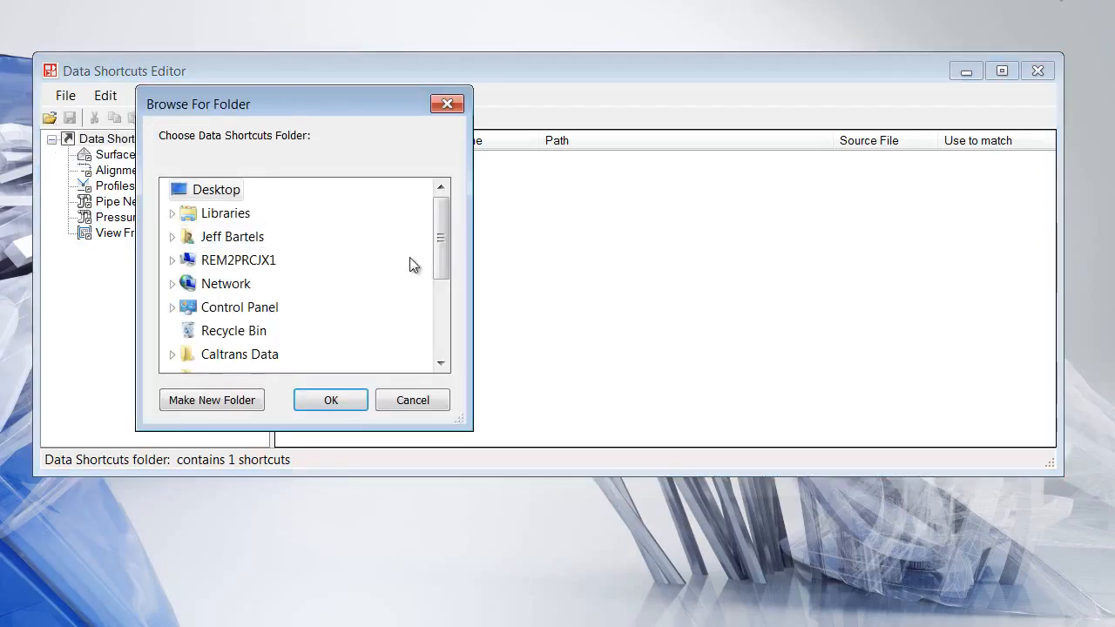
pyautogui.scroll(-1, 347, 323)
pyautogui.click(253, 307)
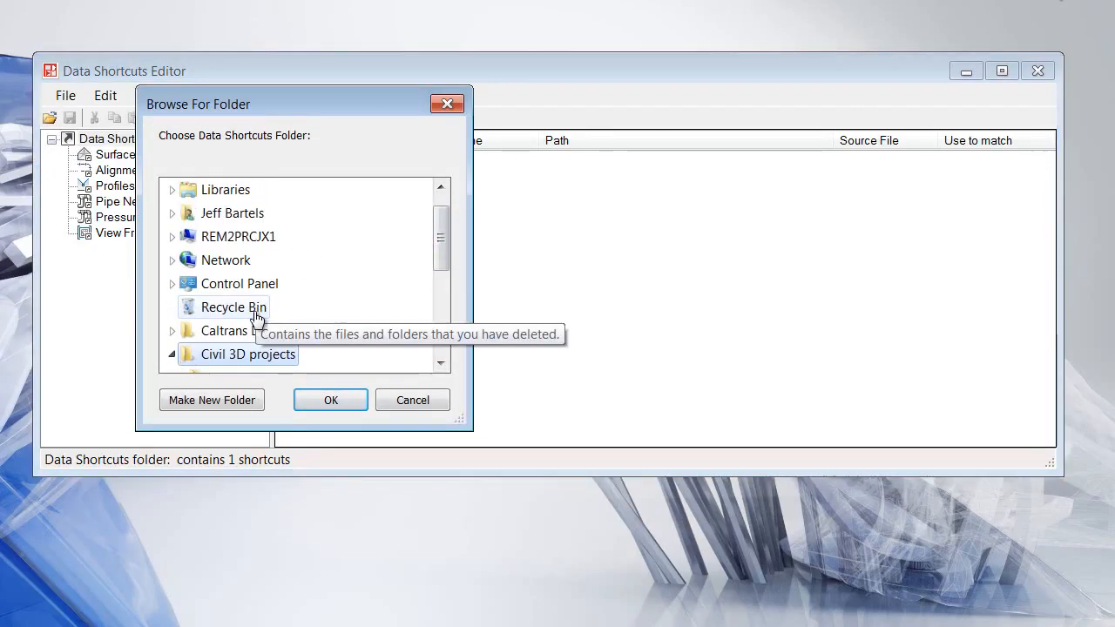
pyautogui.moveTo(437, 261); pyautogui.dragTo(440, 291)
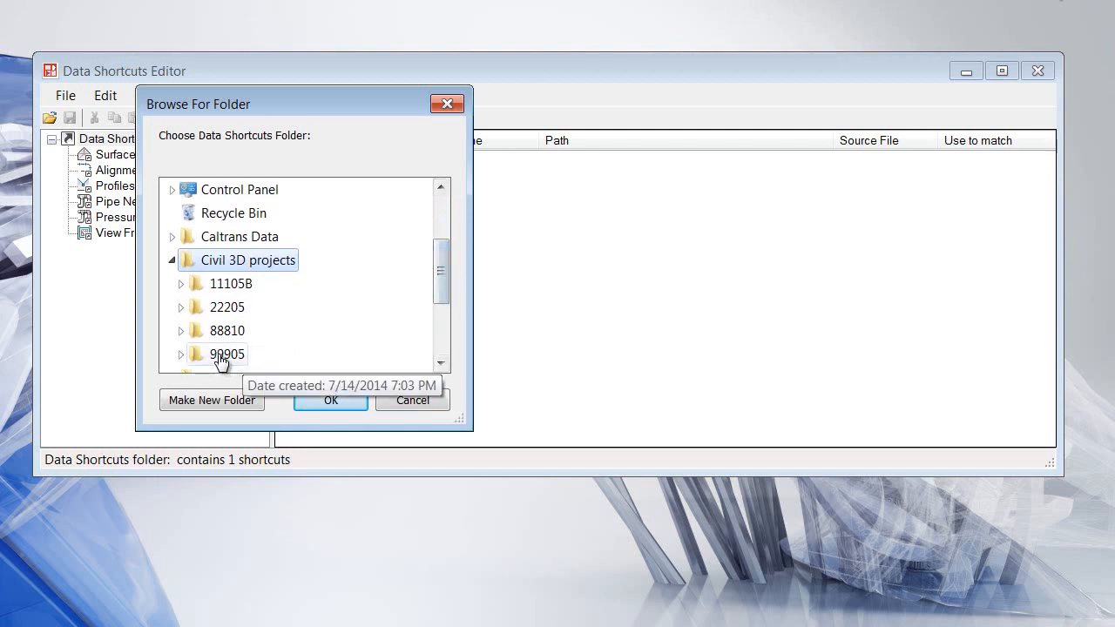
pyautogui.click(227, 355)
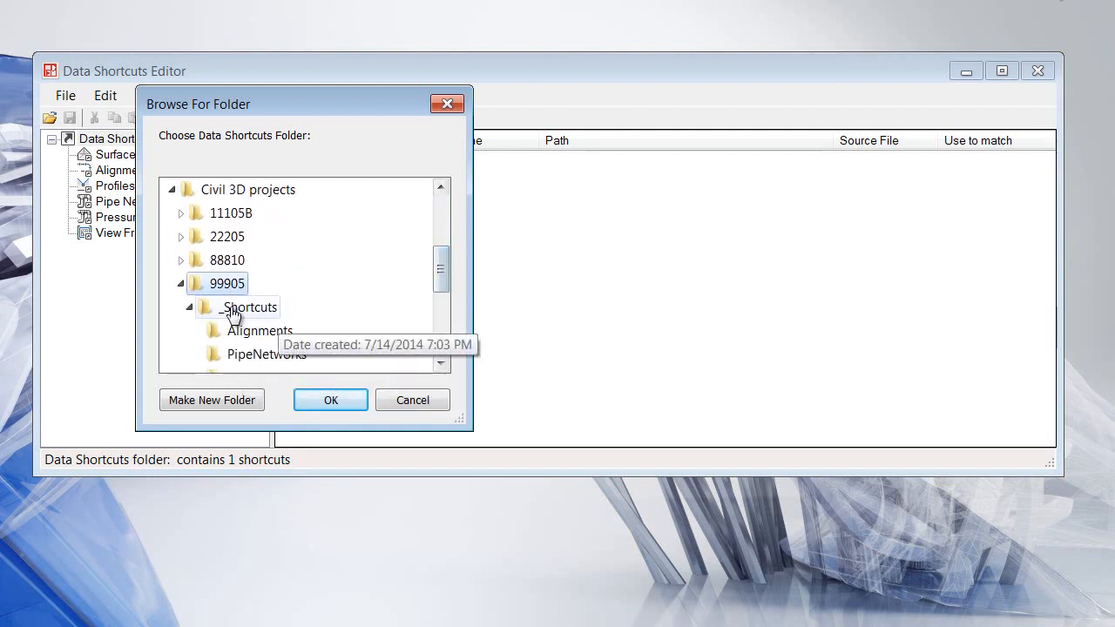
pyautogui.click(247, 310)
pyautogui.click(323, 399)
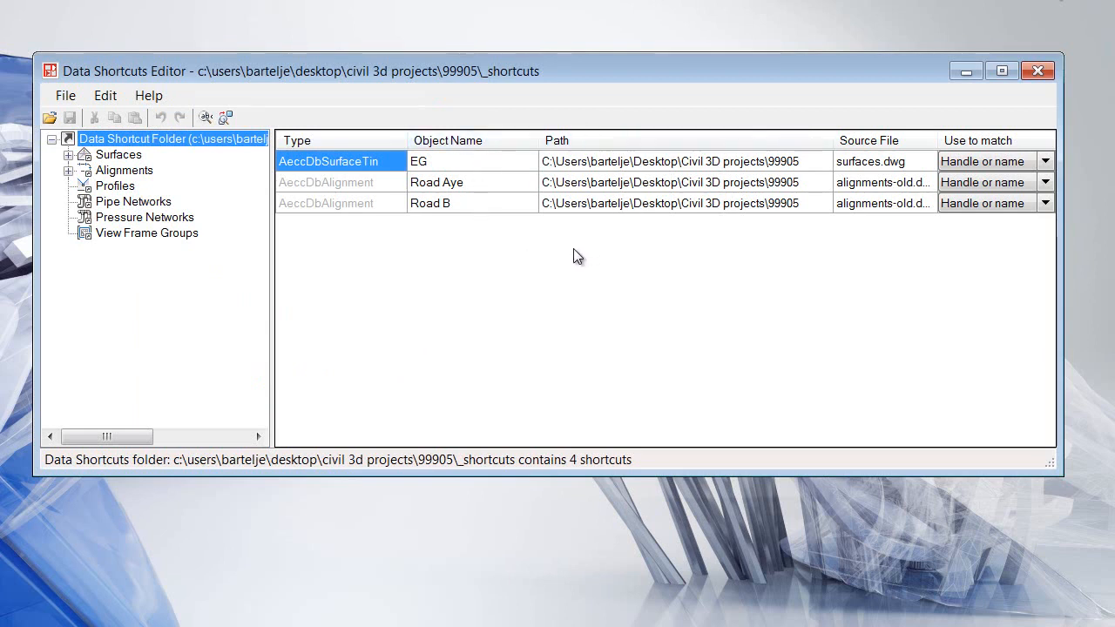
# Set the source file of the Road Aye alignment shortcut to road aye alignment.dwg and save the data shortcuts
pyautogui.click(111, 158)
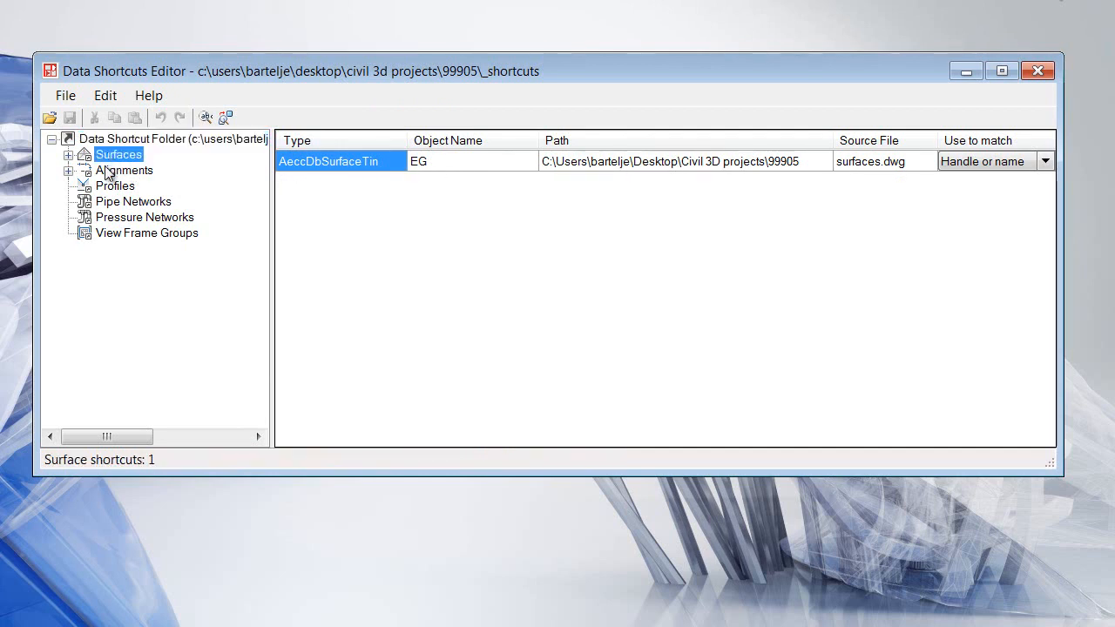
pyautogui.click(110, 172)
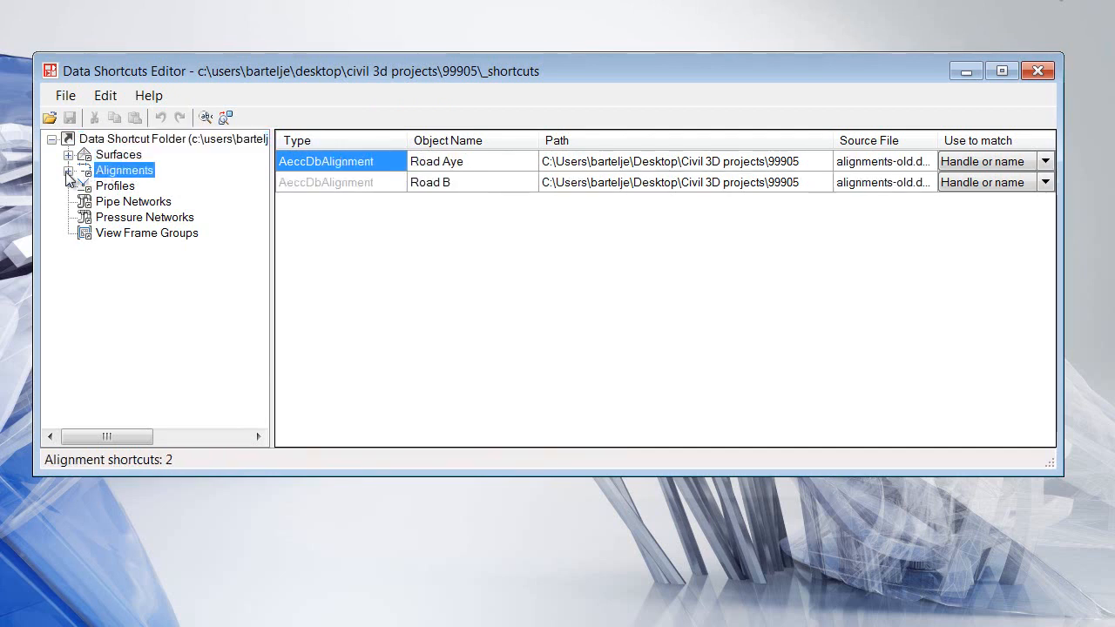
pyautogui.click(68, 171)
pyautogui.click(130, 187)
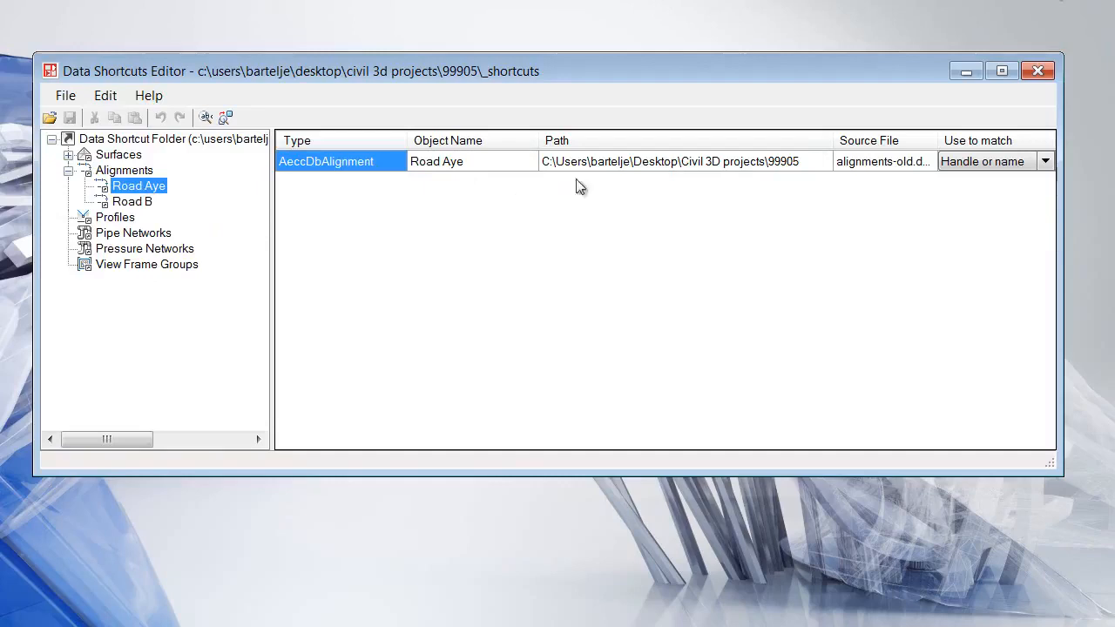
pyautogui.click(897, 165)
pyautogui.click(897, 164)
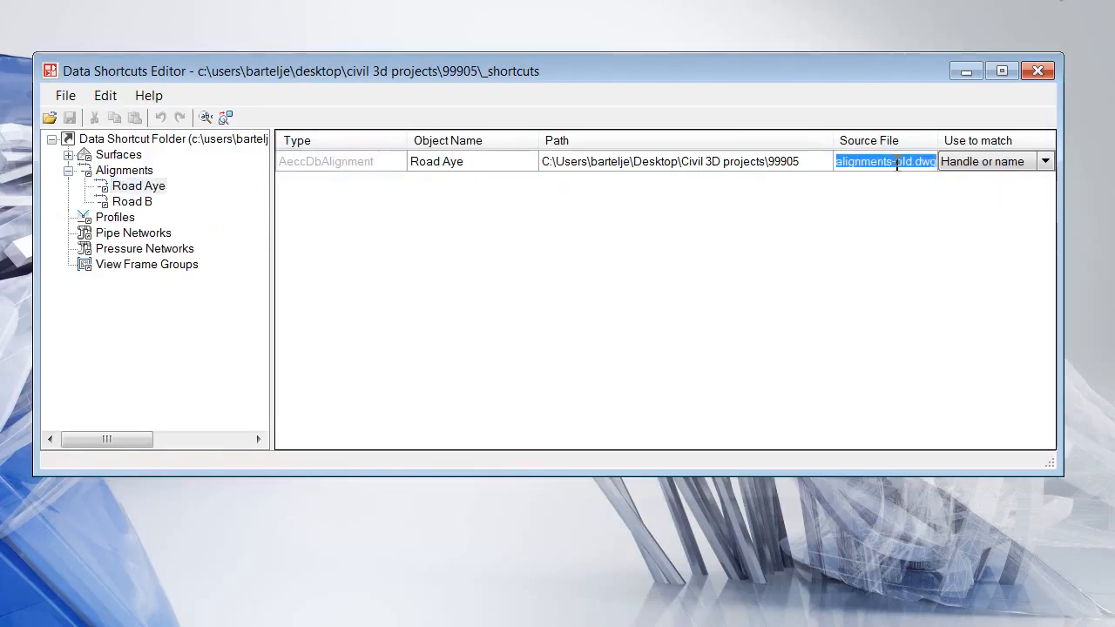
pyautogui.moveTo(912, 166); pyautogui.dragTo(838, 168)
pyautogui.write('ro')
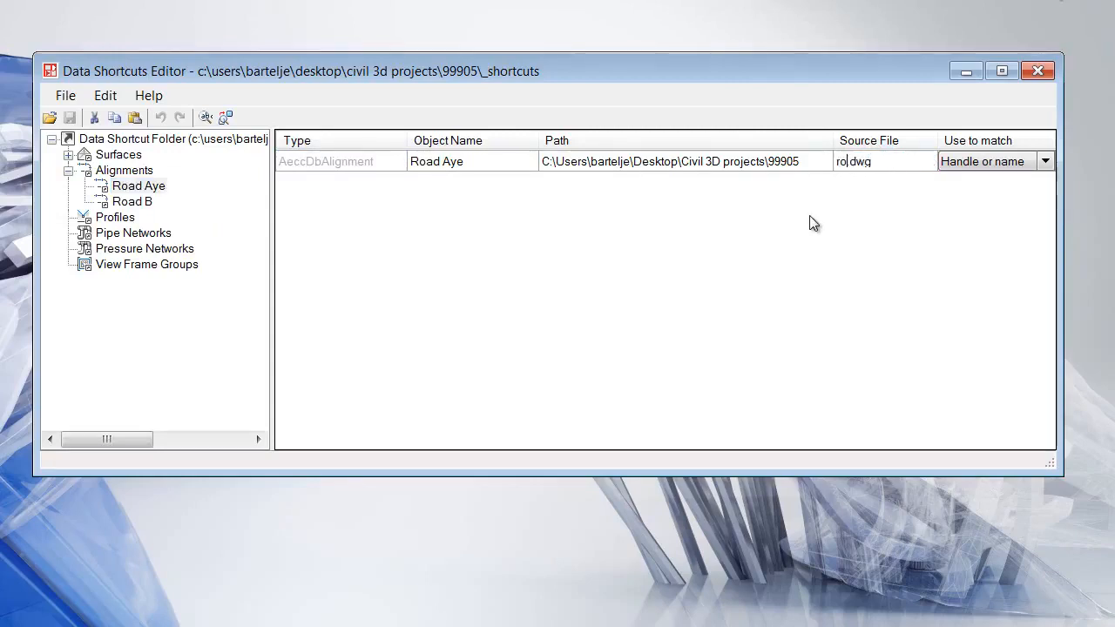
pyautogui.write('ad aye alignments')
pyautogui.press('Return')
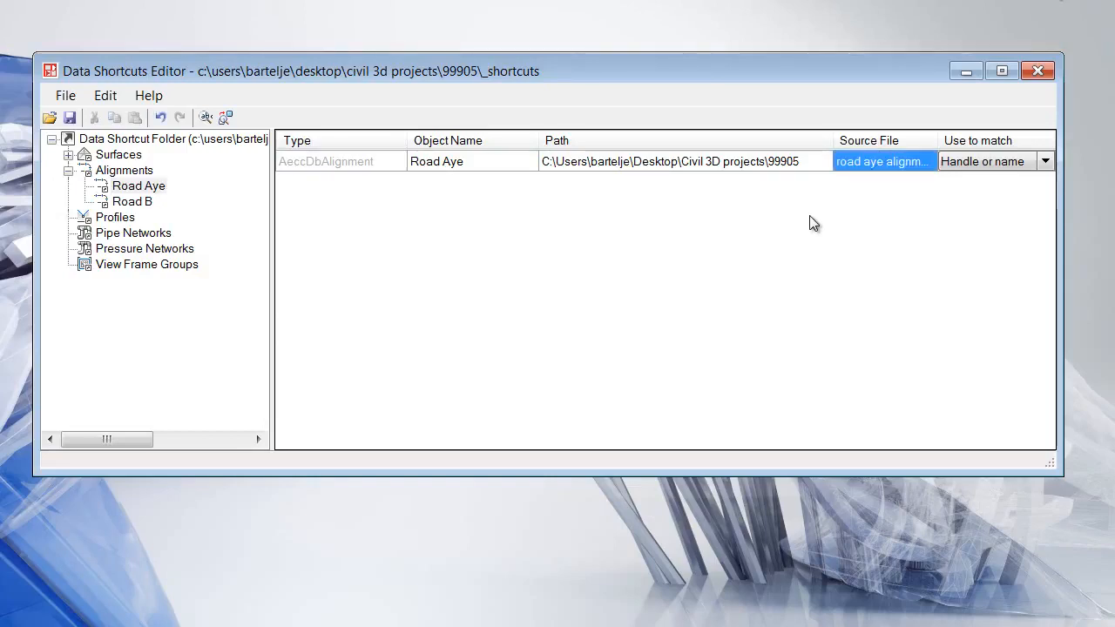
pyautogui.press('Left')
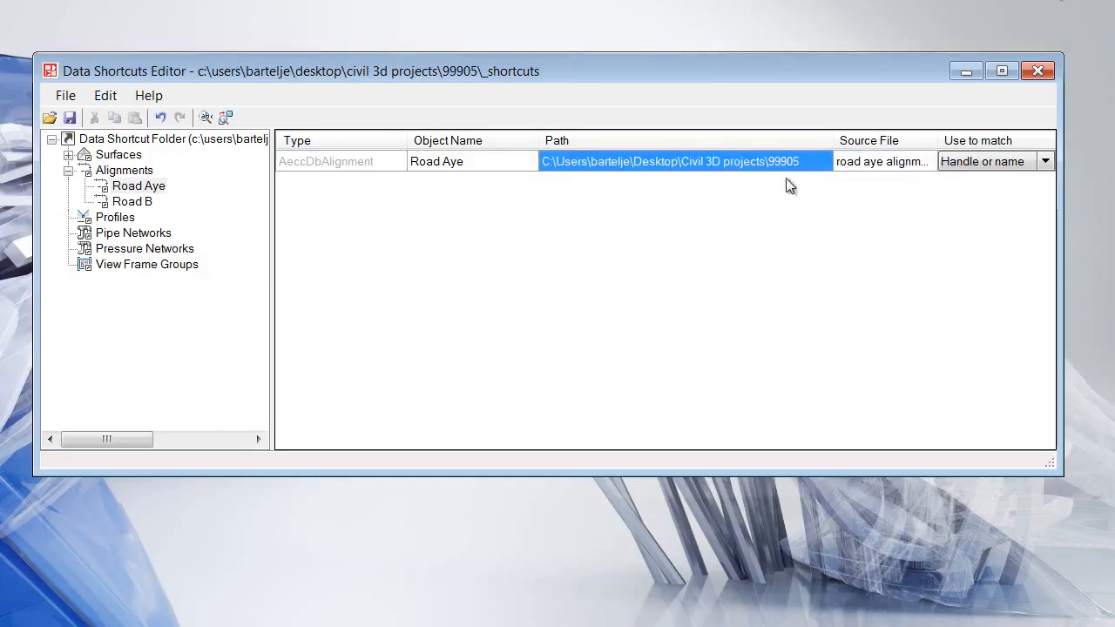
pyautogui.click(71, 119)
pyautogui.click(866, 164)
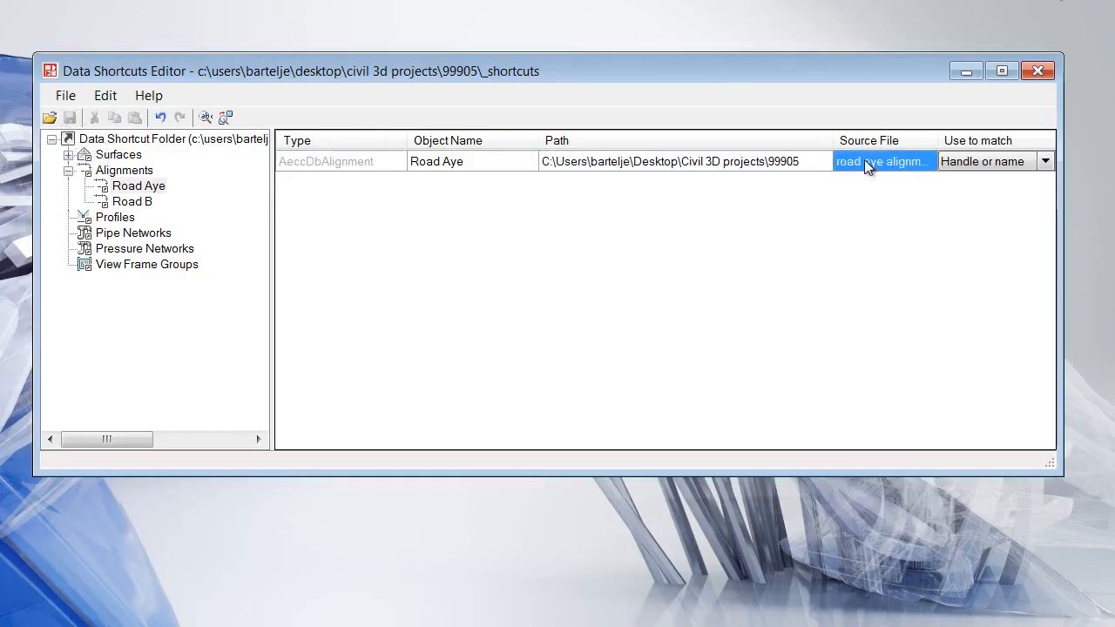
pyautogui.click(864, 162)
pyautogui.click(863, 166)
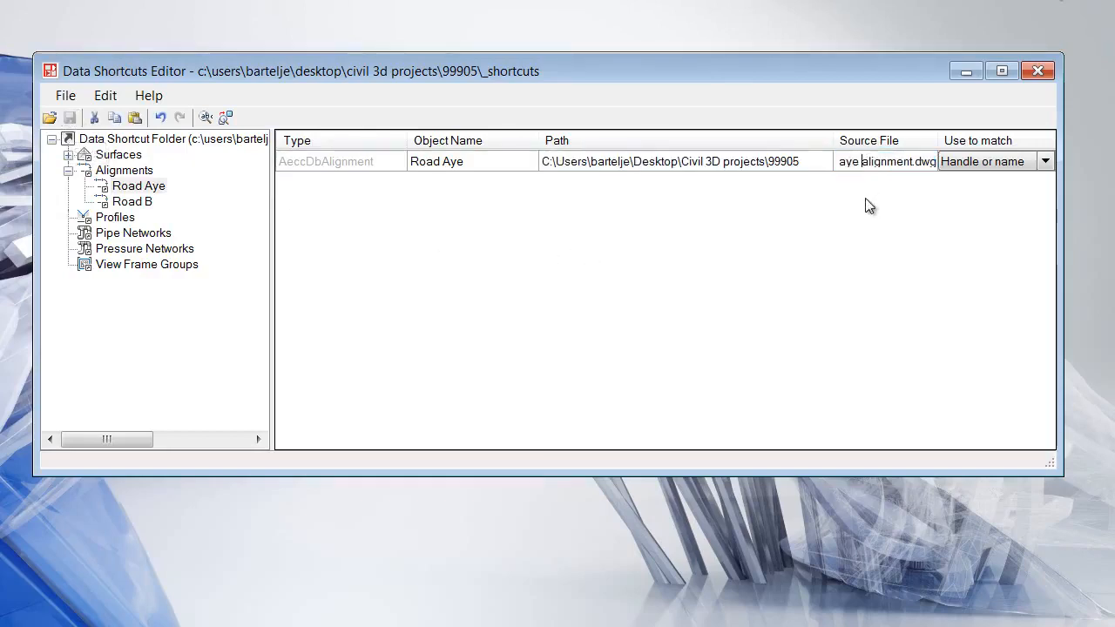
pyautogui.write('s')
pyautogui.press('Return')
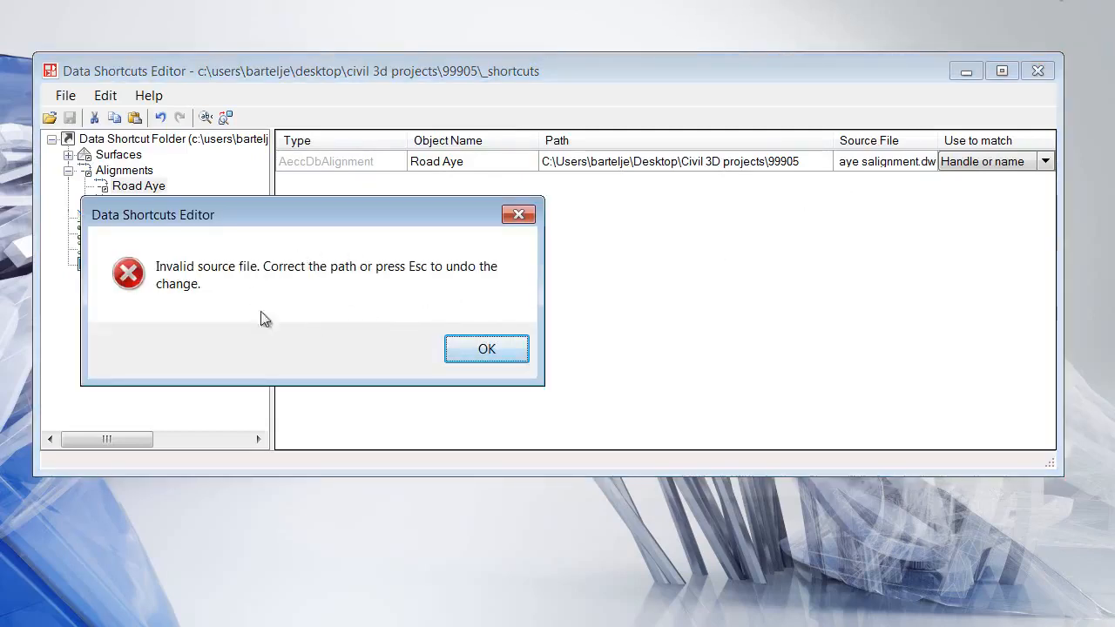
pyautogui.click(468, 349)
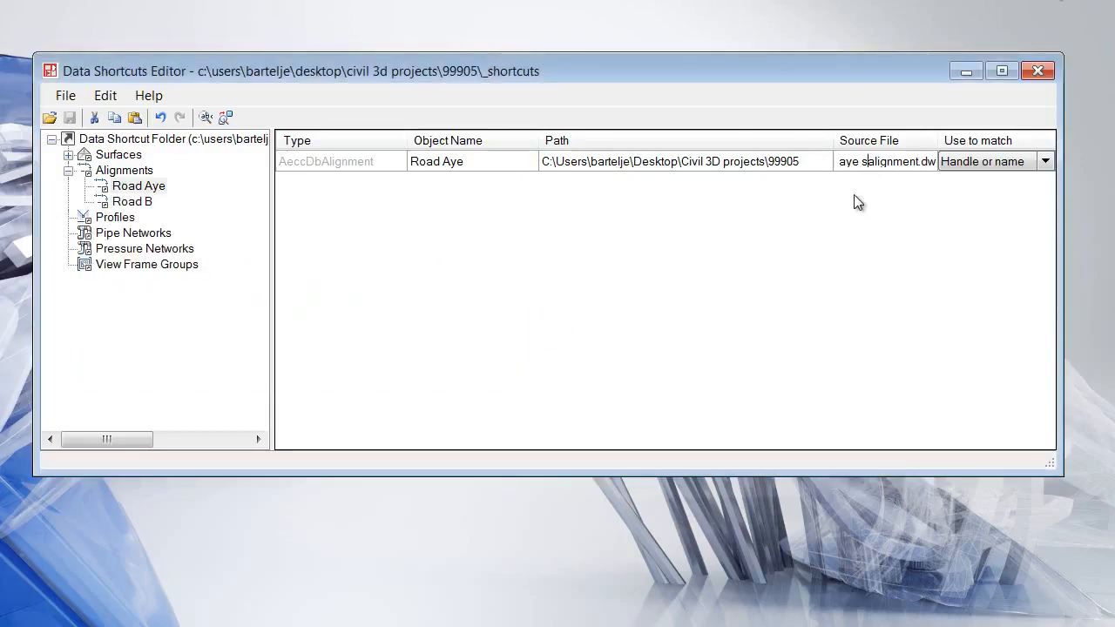
pyautogui.press('BackSpace')
pyautogui.press('Escape')
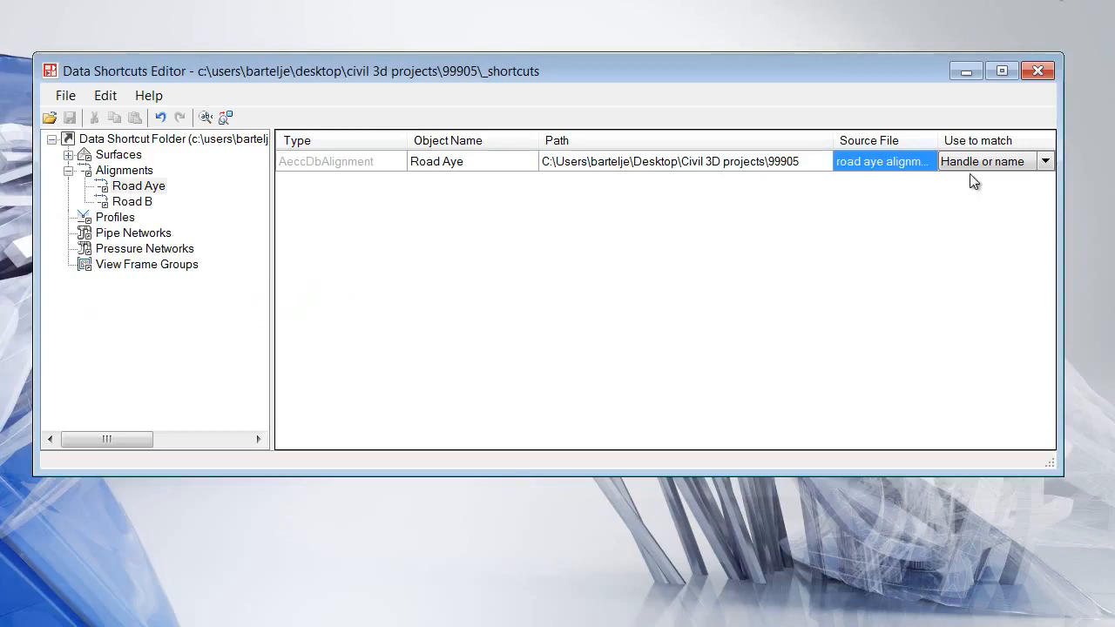
# Set the Road Aye alignment shortcut to match by Name only, save the data shortcuts and close the editor
pyautogui.click(1044, 161)
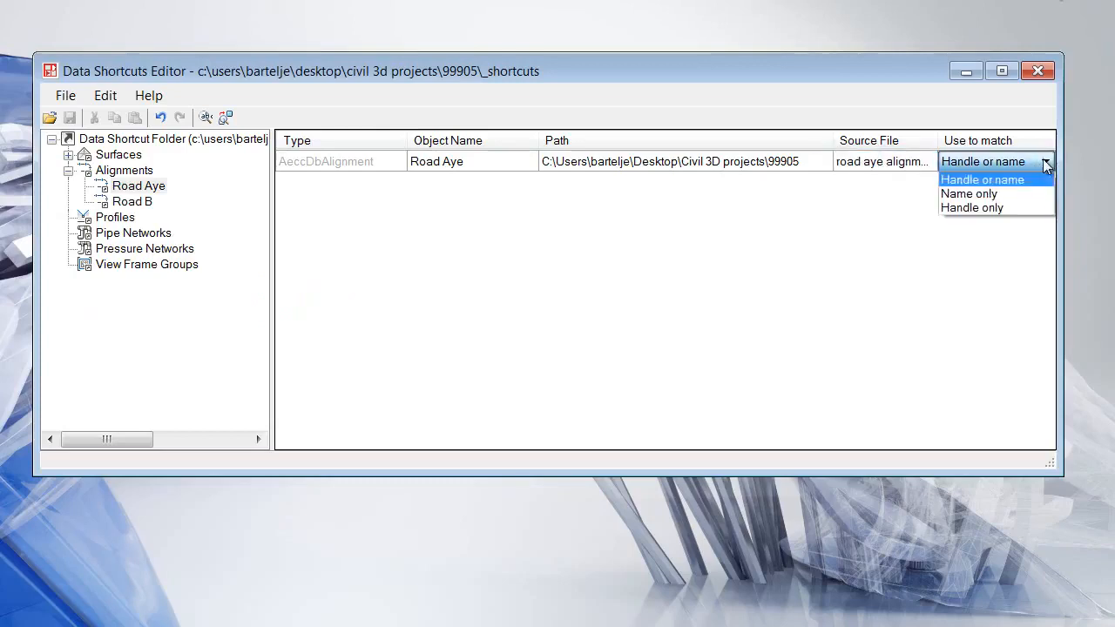
pyautogui.click(992, 194)
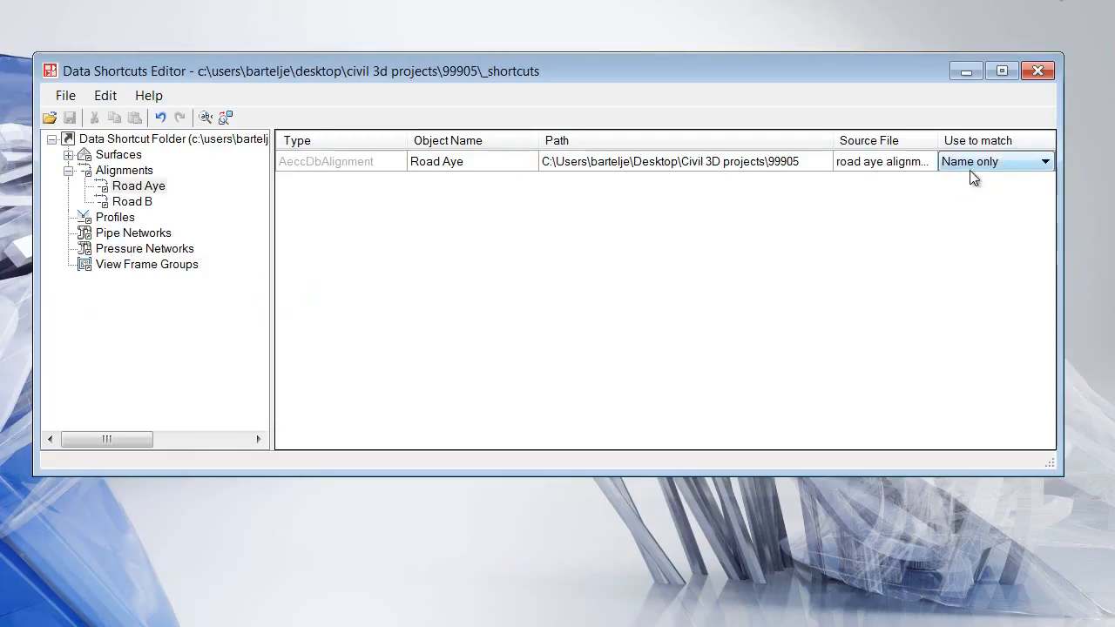
pyautogui.click(798, 166)
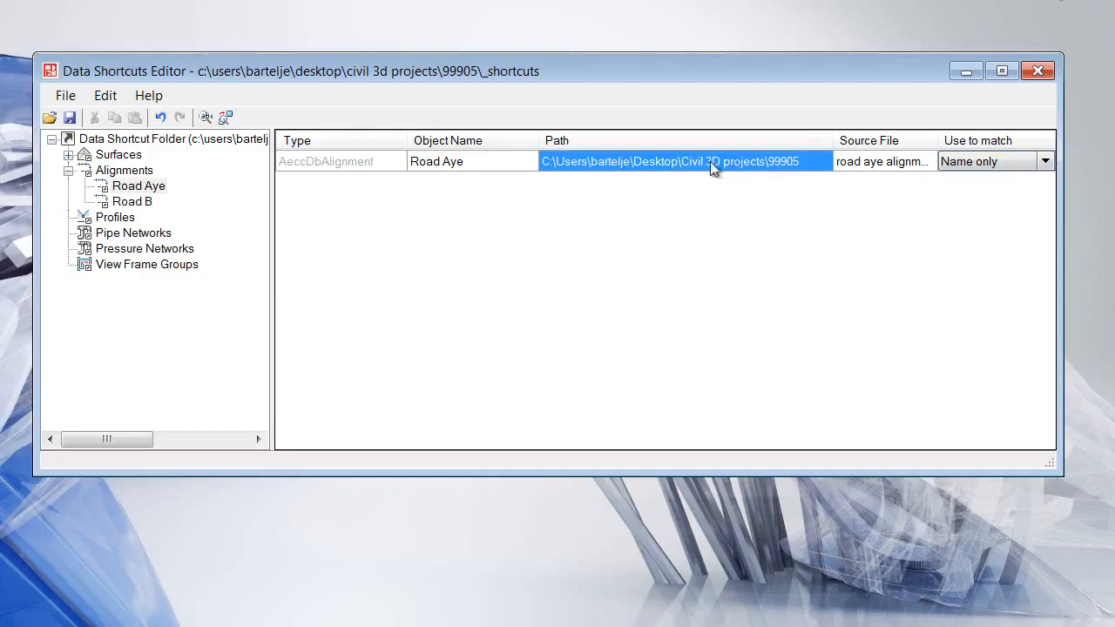
pyautogui.click(70, 117)
pyautogui.click(1038, 71)
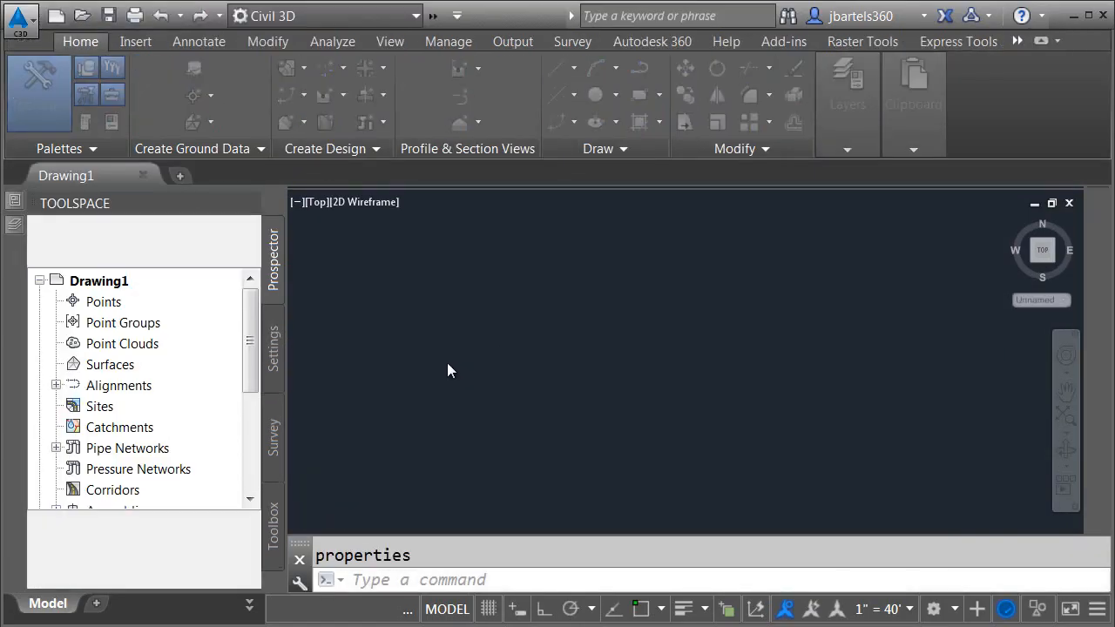
# Validate the project's data shortcuts from the Data Shortcuts collection in Civil 3D
pyautogui.moveTo(250, 324); pyautogui.dragTo(244, 422)
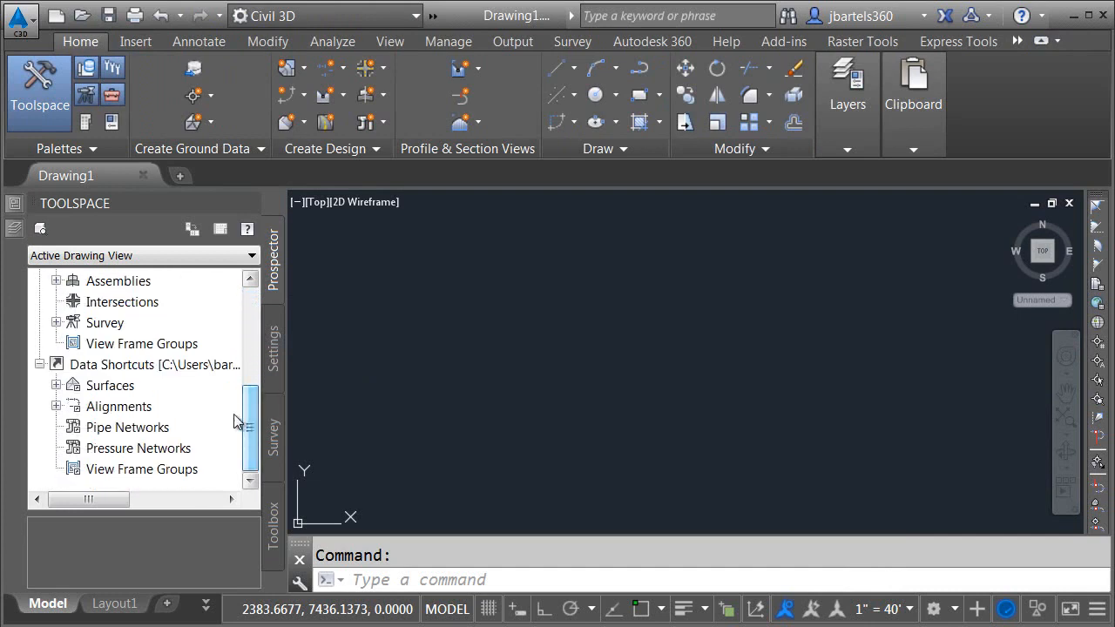
pyautogui.rightClick(142, 371)
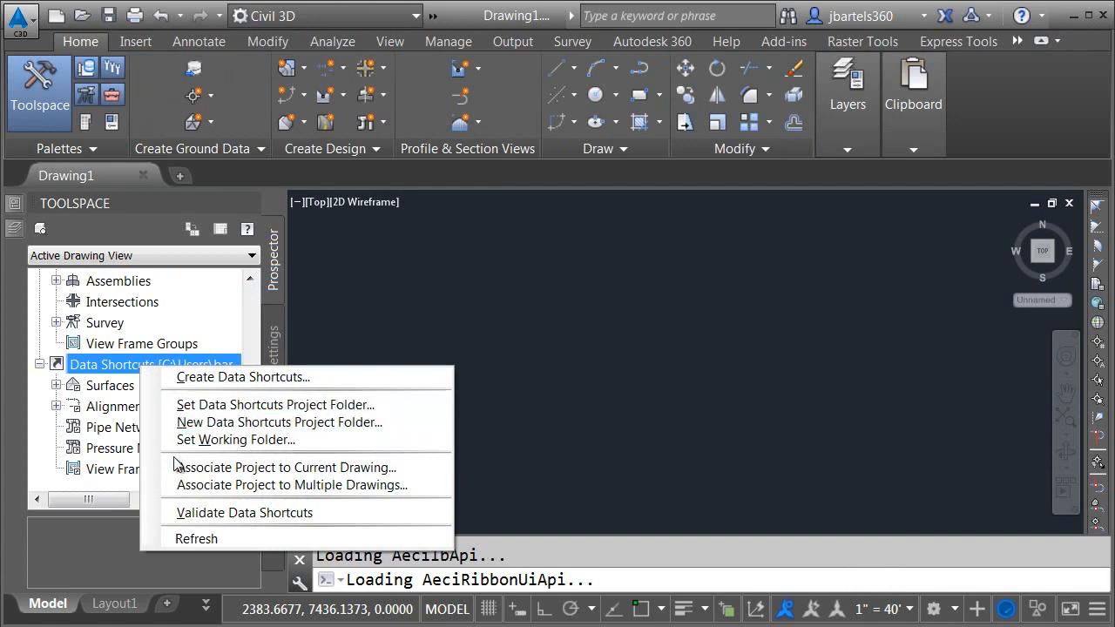
pyautogui.click(184, 514)
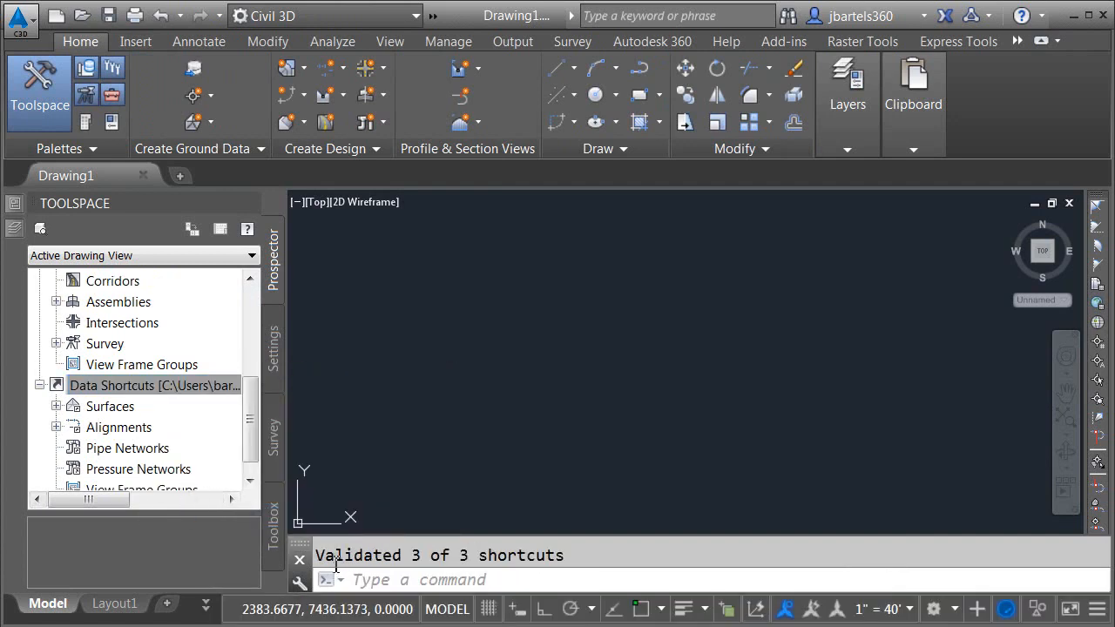
# Check the source file names of the Road Aye and Road B centerline alignment shortcuts
pyautogui.click(56, 427)
pyautogui.click(72, 385)
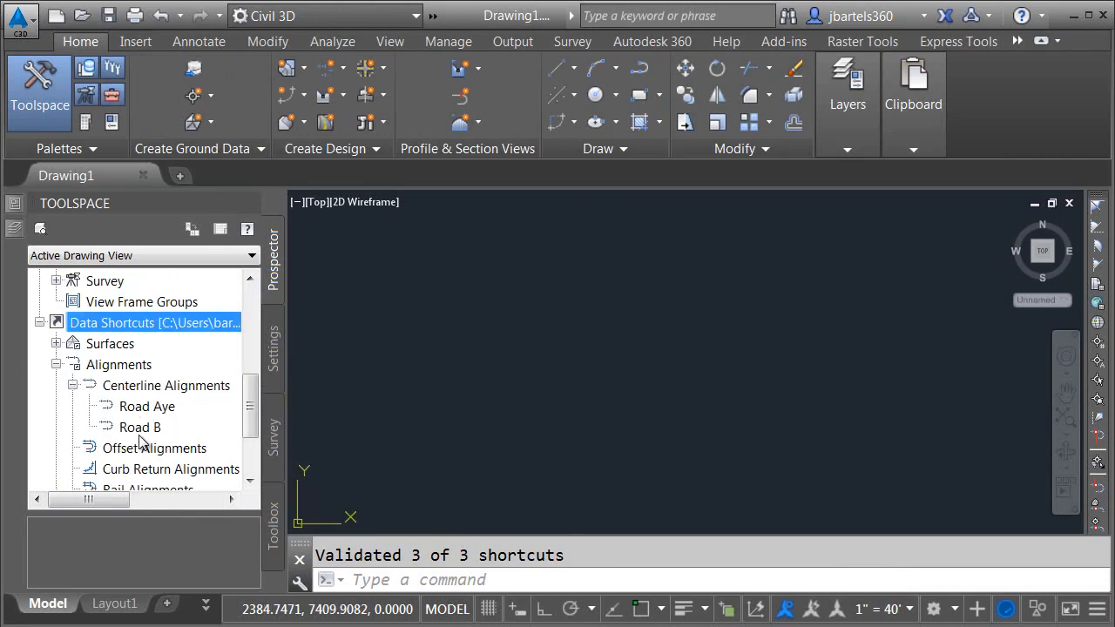
pyautogui.click(140, 408)
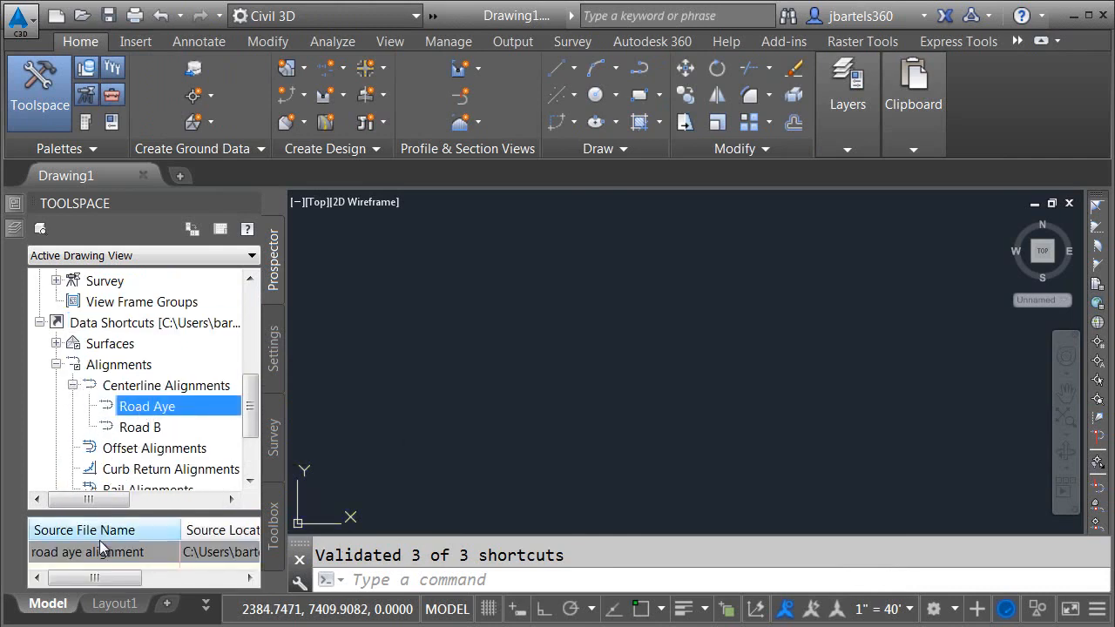
pyautogui.click(135, 428)
pyautogui.click(127, 406)
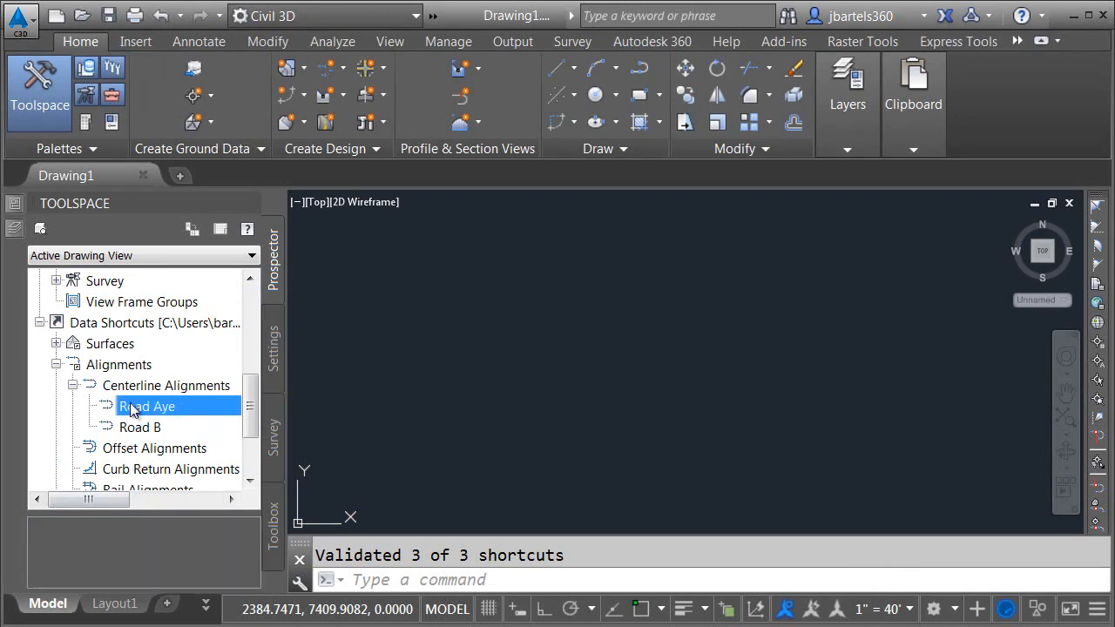
pyautogui.scroll(1, 113, 376)
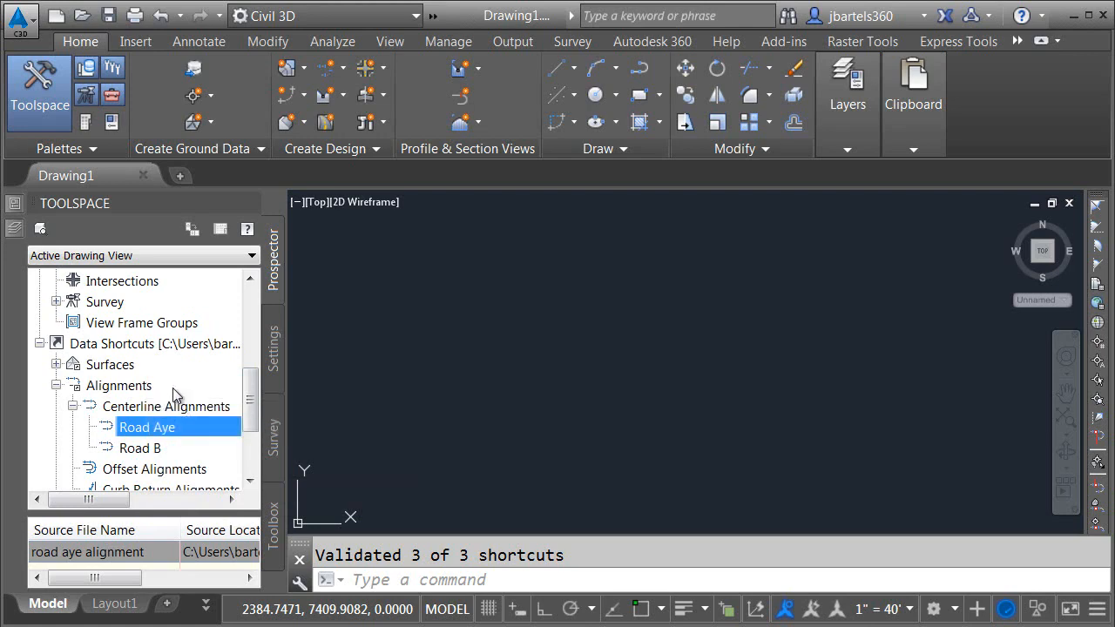
# Open profile exhibit.dwg from the 99905 project folder
pyautogui.click(83, 15)
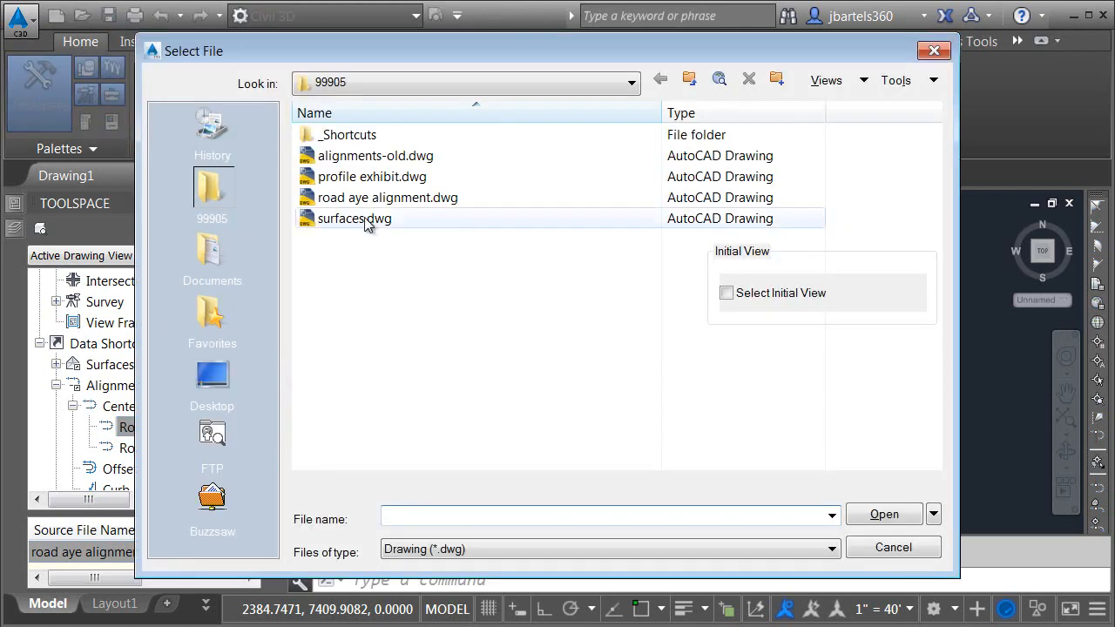
pyautogui.click(364, 176)
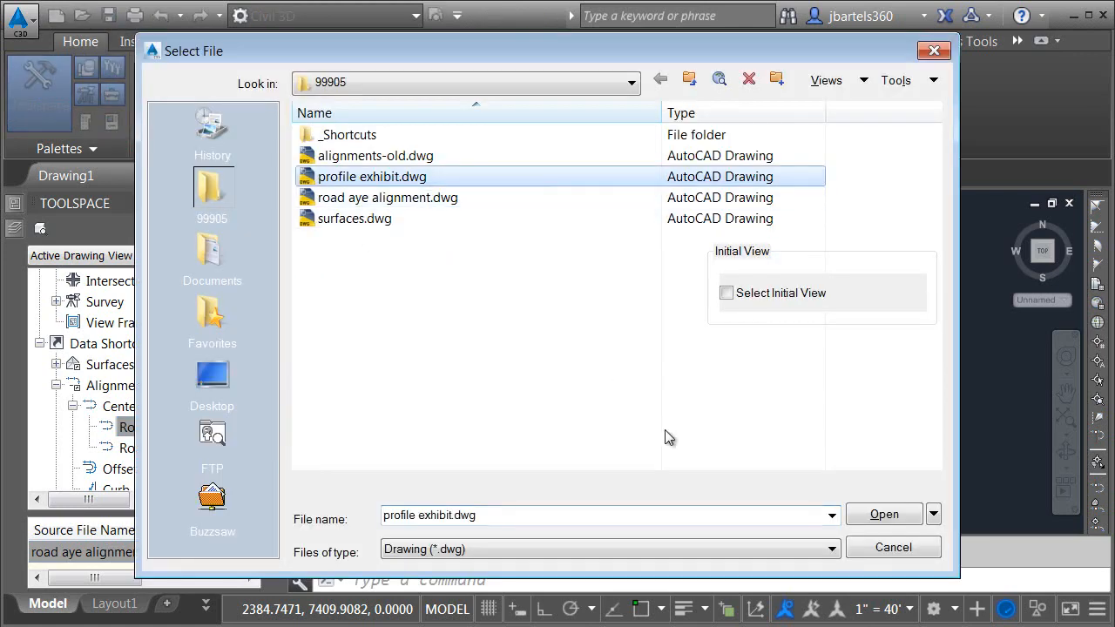
pyautogui.click(883, 515)
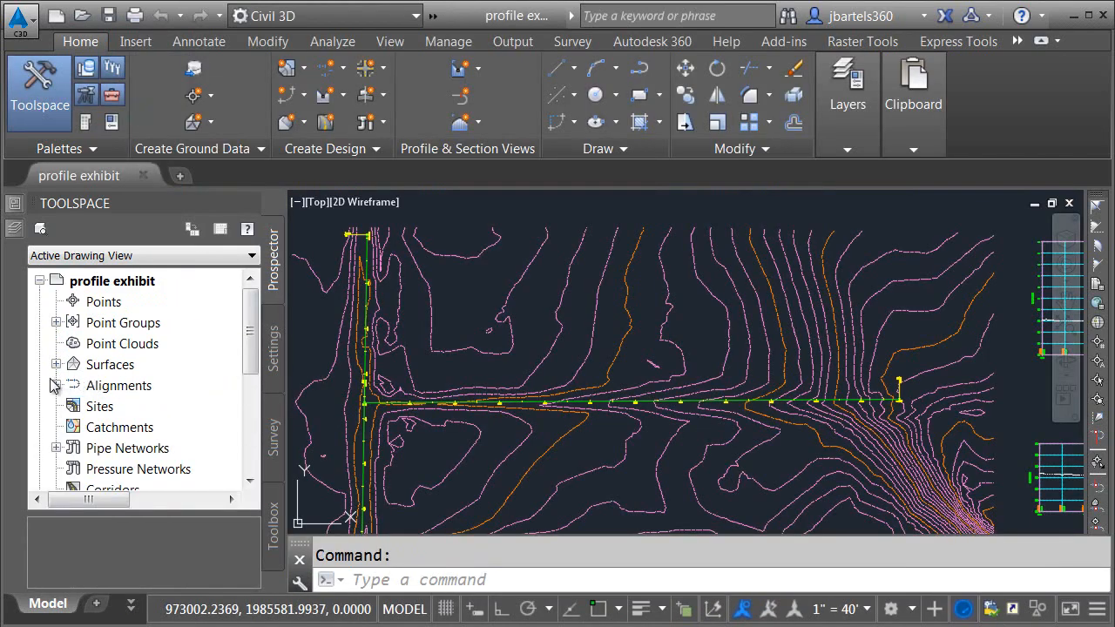
# Synchronize the referenced Road Aye centerline alignment in the profile exhibit drawing and close the event viewer
pyautogui.click(56, 386)
pyautogui.click(73, 385)
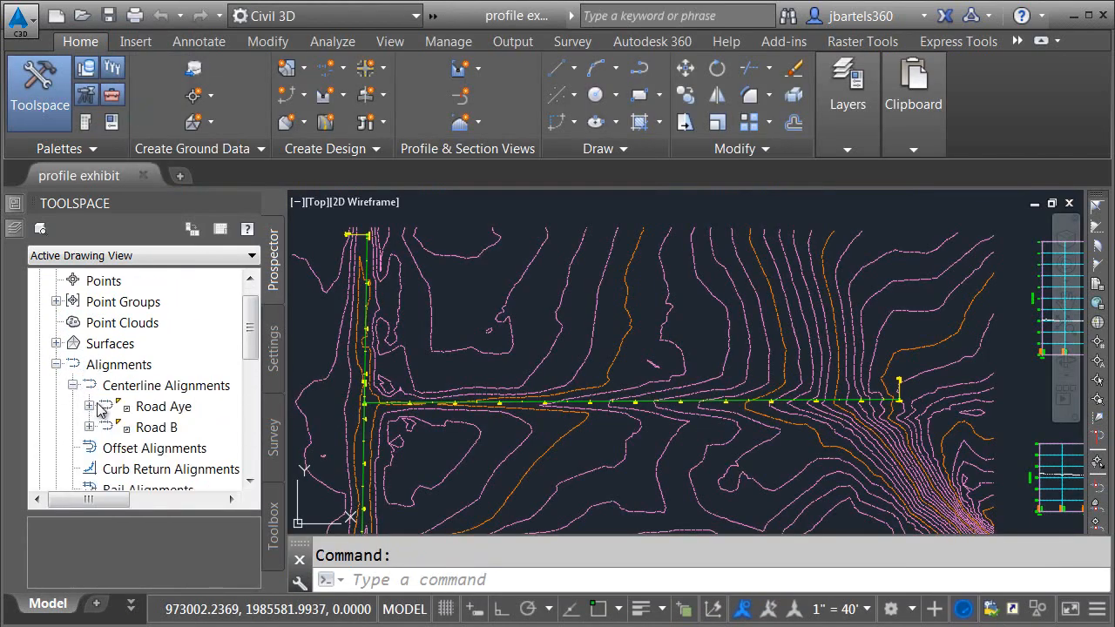
pyautogui.rightClick(145, 413)
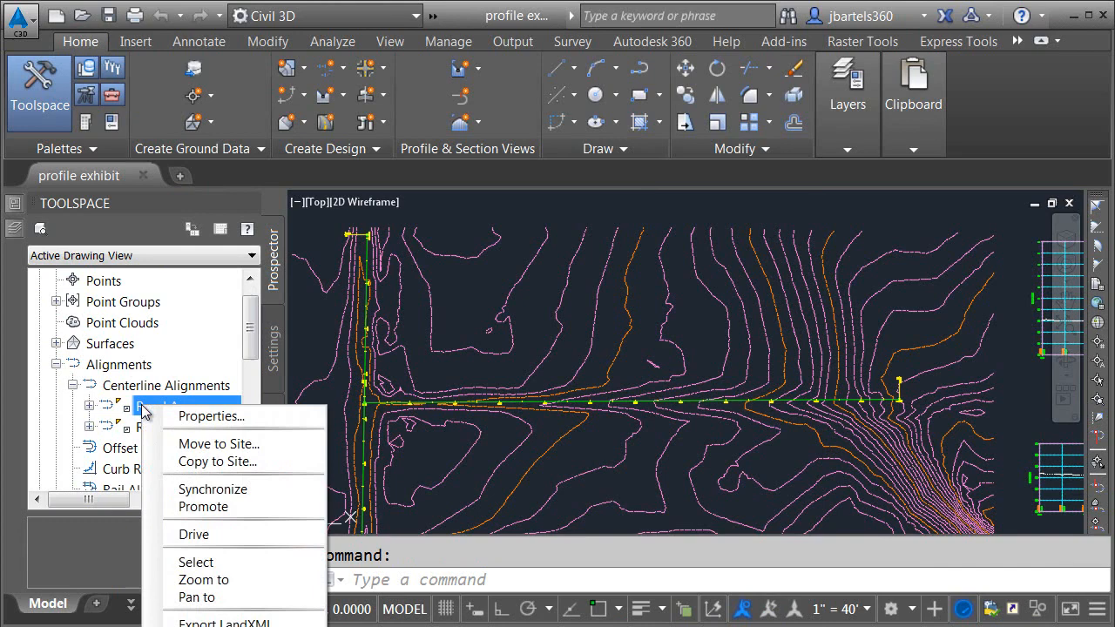
pyautogui.click(185, 490)
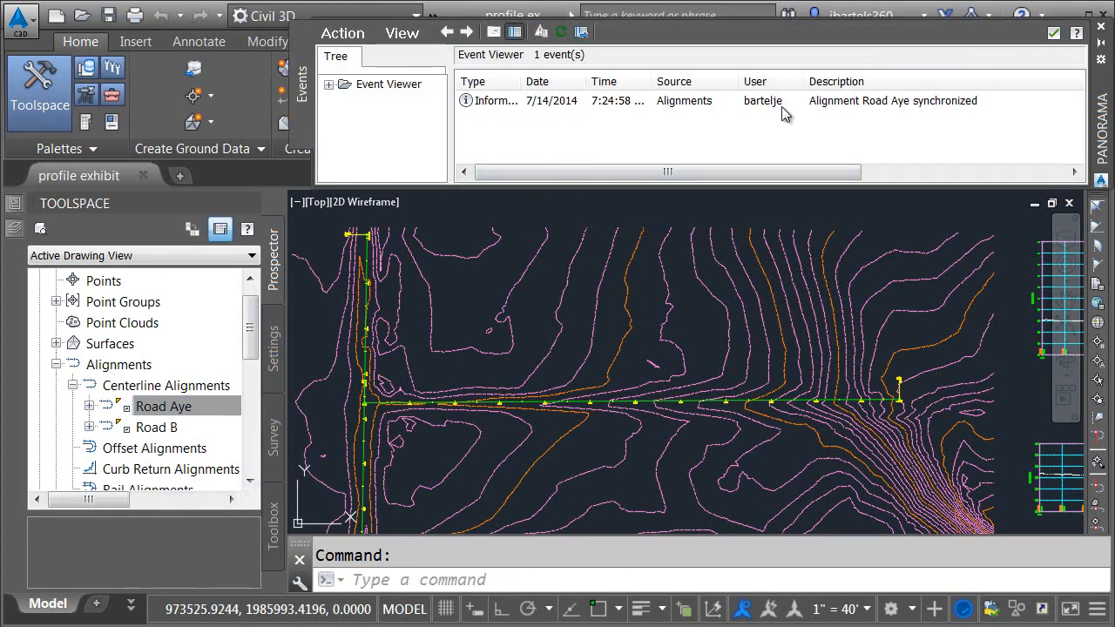
pyautogui.click(1100, 26)
# Open the source drawing of the Road Aye alignment from the profile exhibit and switch to it
pyautogui.scroll(5, 689, 407)
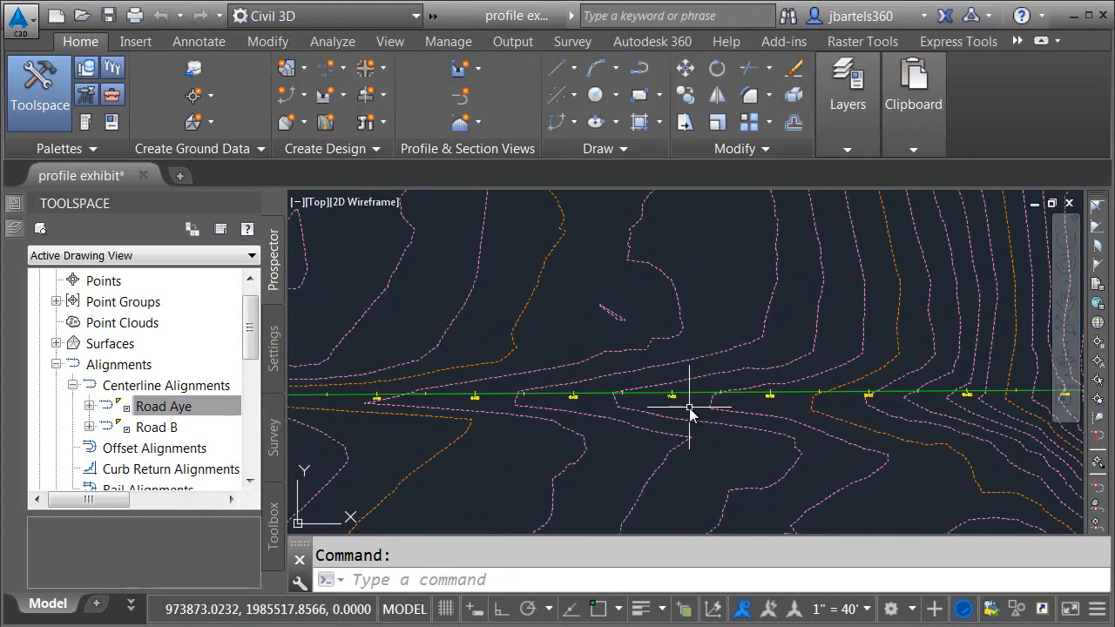
pyautogui.scroll(2, 689, 407)
pyautogui.click(679, 387)
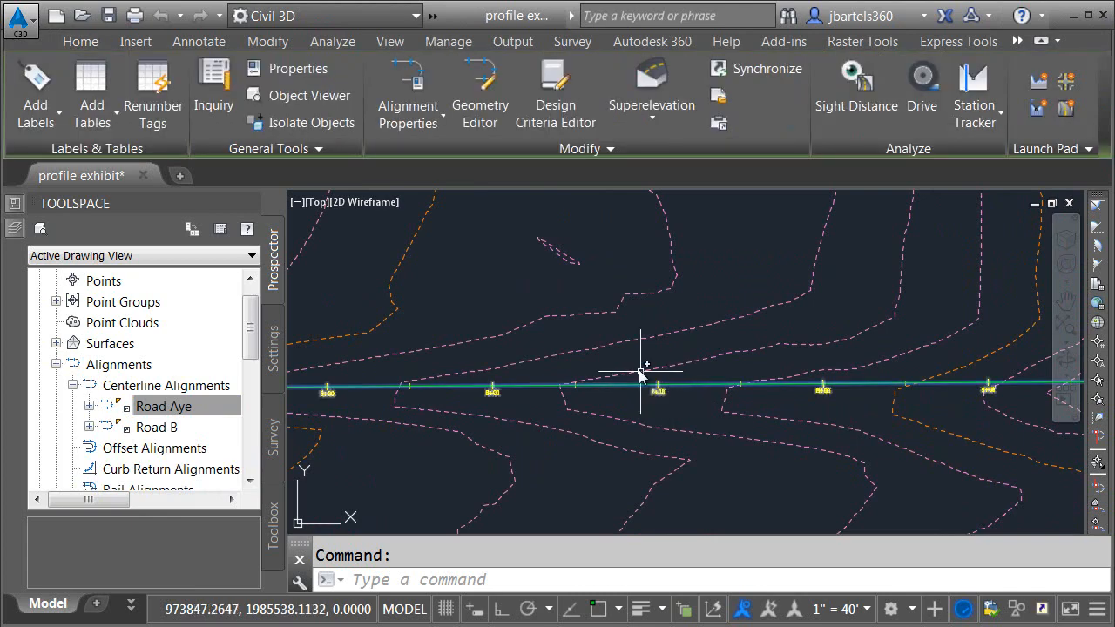
pyautogui.rightClick(607, 324)
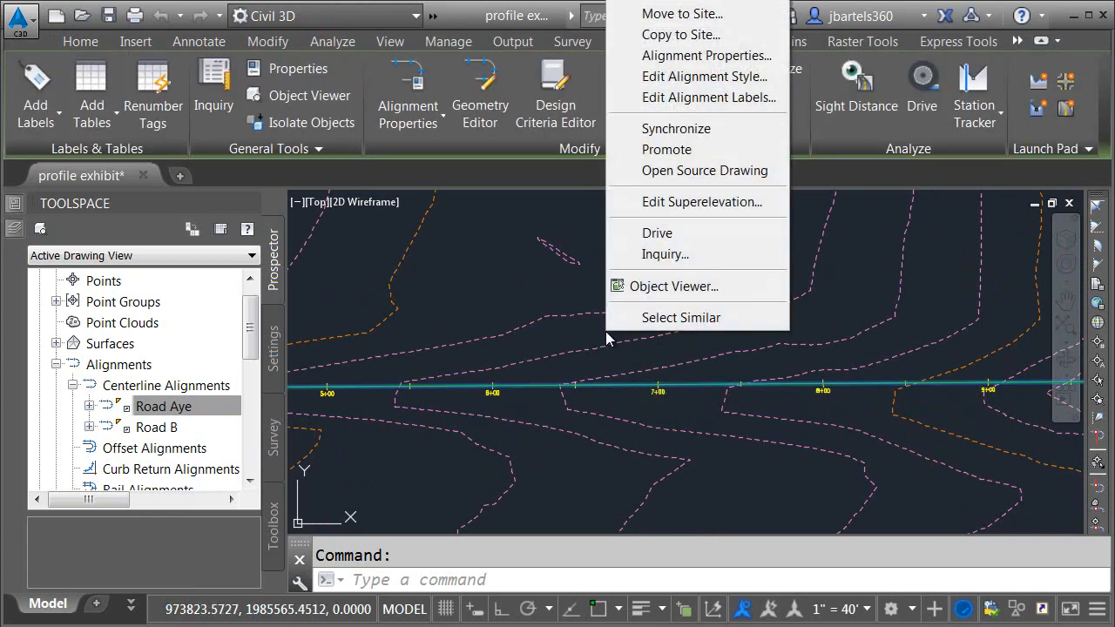
pyautogui.click(671, 174)
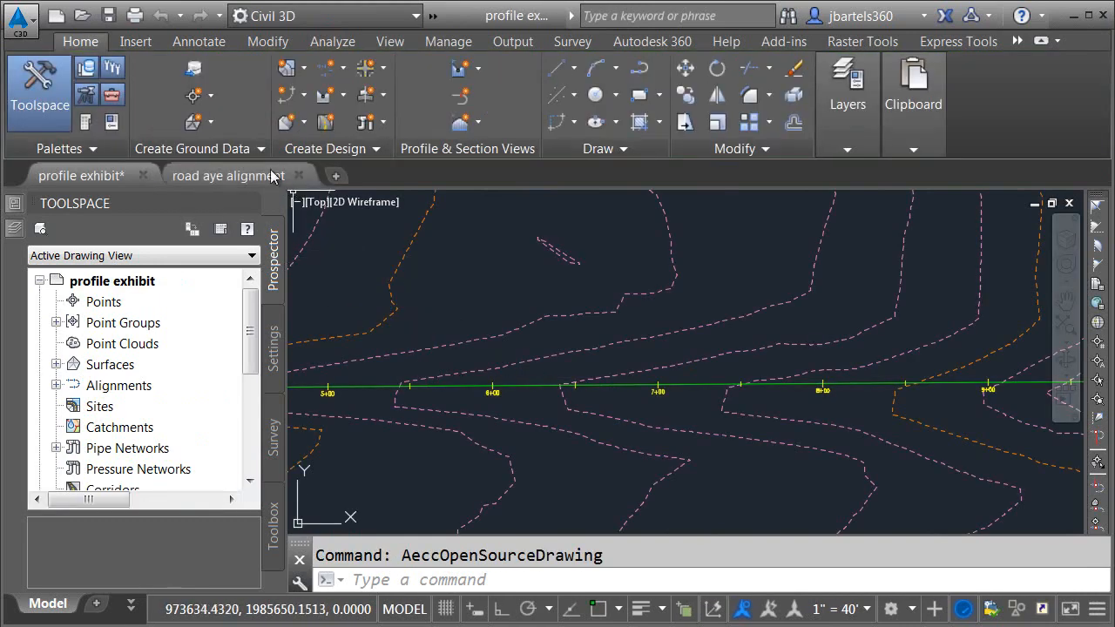
pyautogui.click(270, 176)
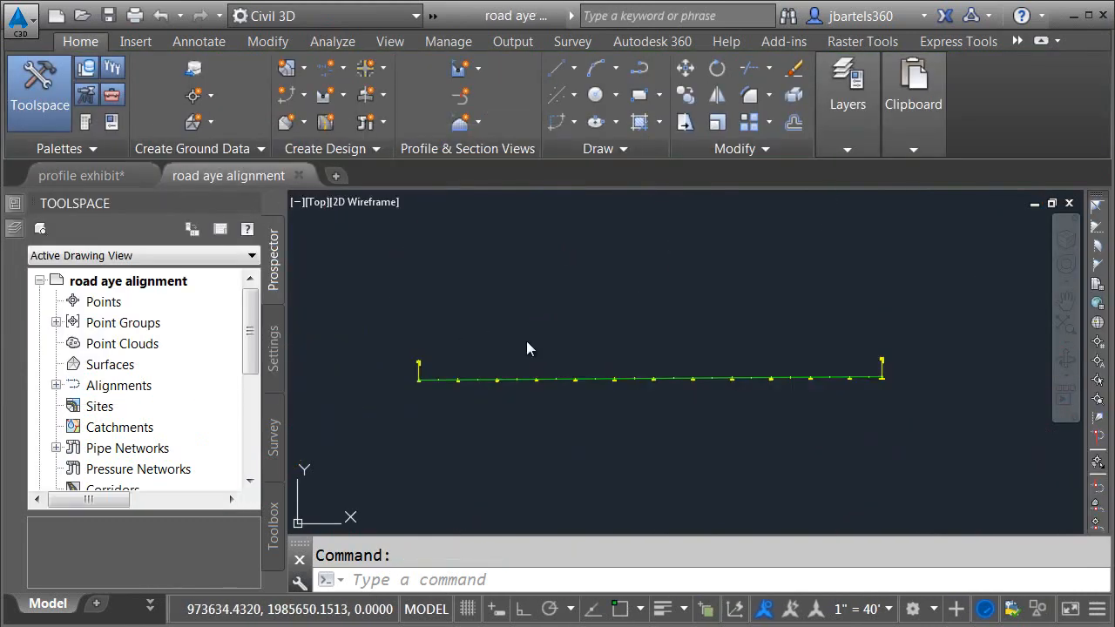
# Stretch the Road Aye alignment's east endpoint westward to somewhat less than half its length, then save and close the source drawing
pyautogui.click(761, 380)
pyautogui.click(883, 378)
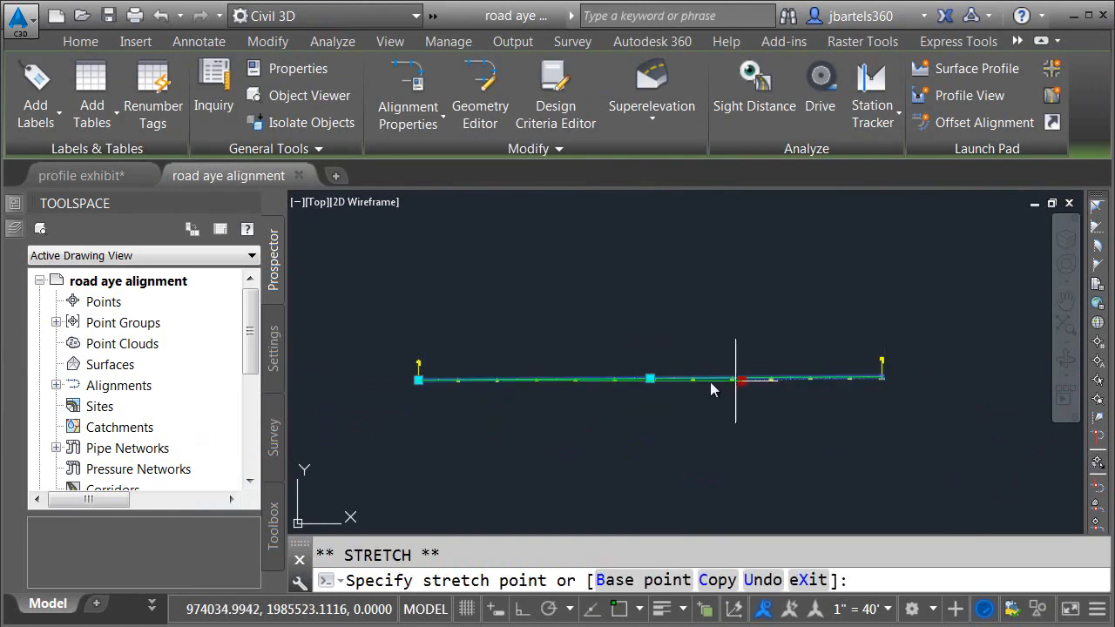
pyautogui.click(622, 382)
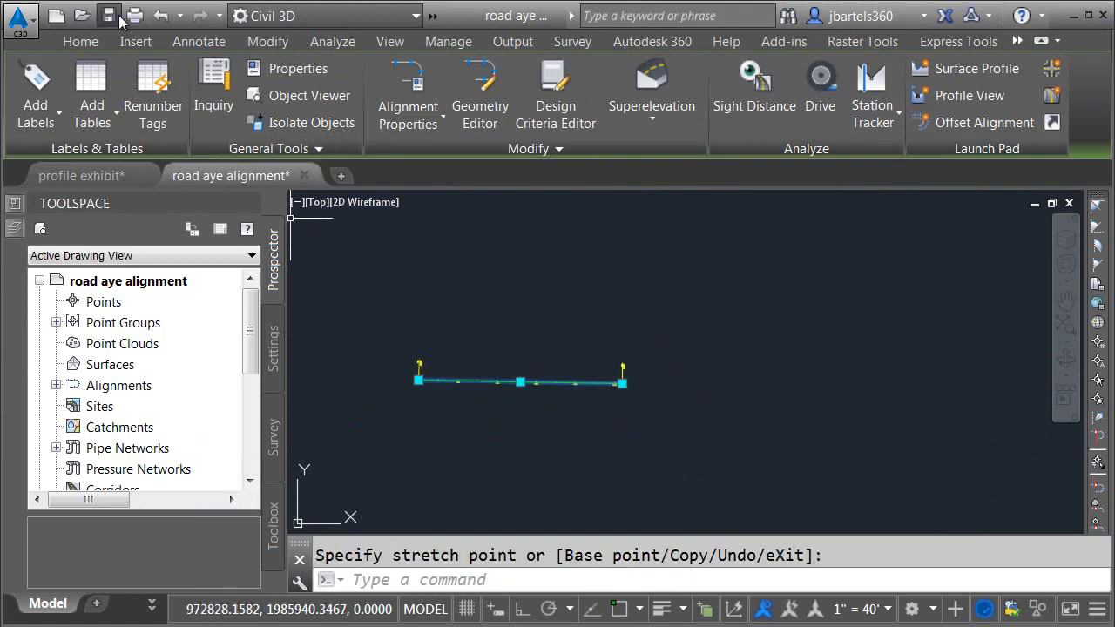
pyautogui.click(118, 16)
pyautogui.click(1067, 204)
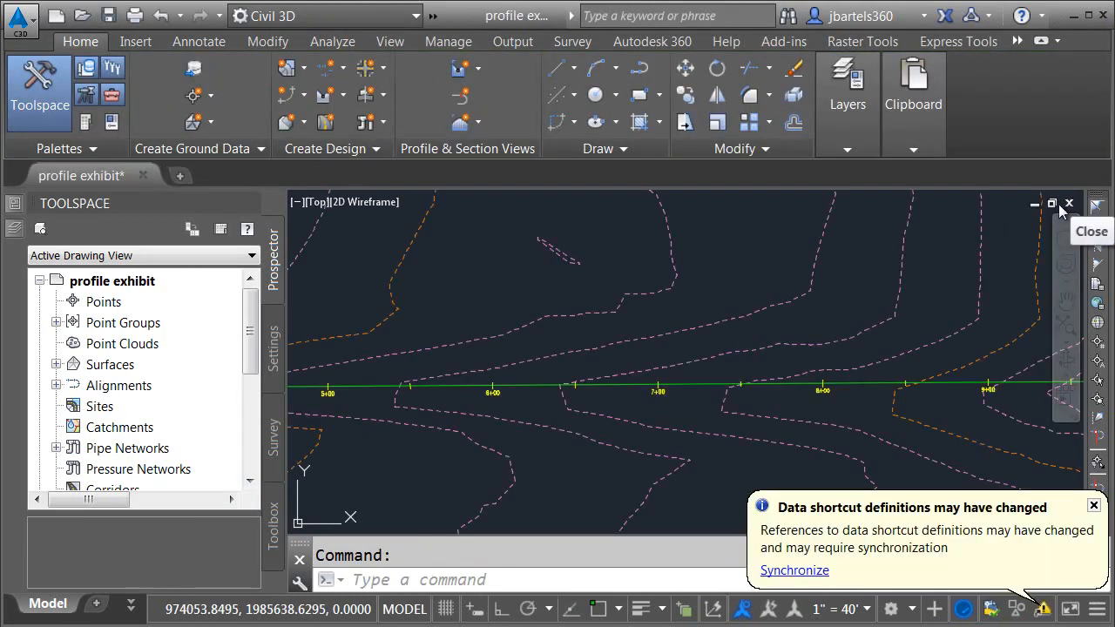
# Synchronize the changed data shortcut references in the profile exhibit drawing and dismiss the event viewer
pyautogui.click(793, 570)
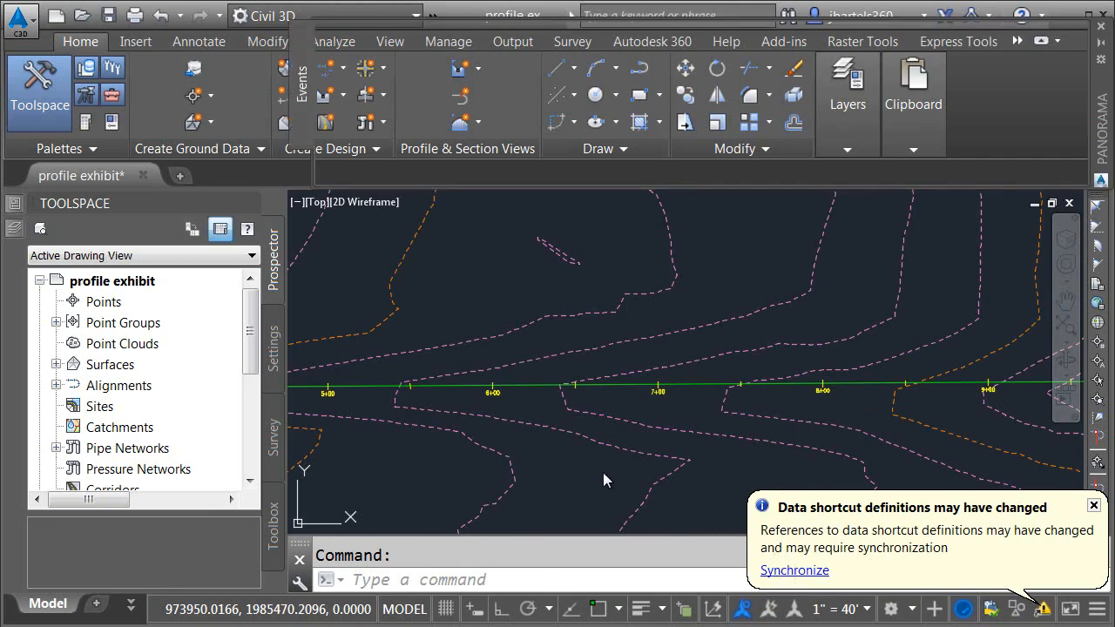
pyautogui.moveTo(587, 452); pyautogui.dragTo(573, 381, button='middle')
pyautogui.click(1052, 33)
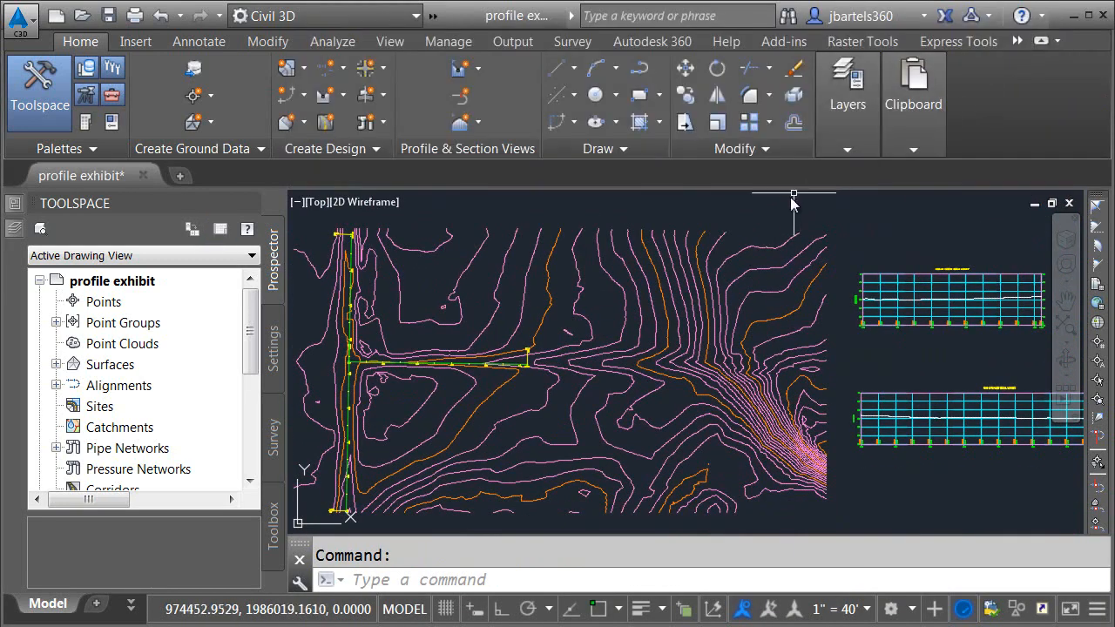
# Close the profile exhibit drawing with its changes saved and reopen the recent road aye alignment drawing
pyautogui.click(1070, 204)
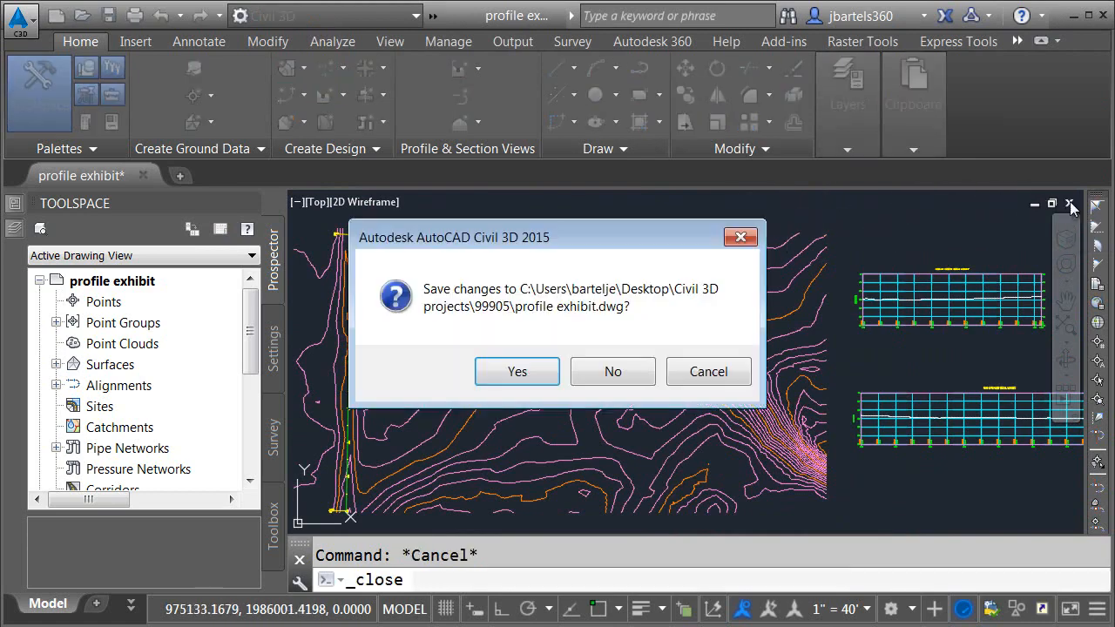
pyautogui.click(522, 375)
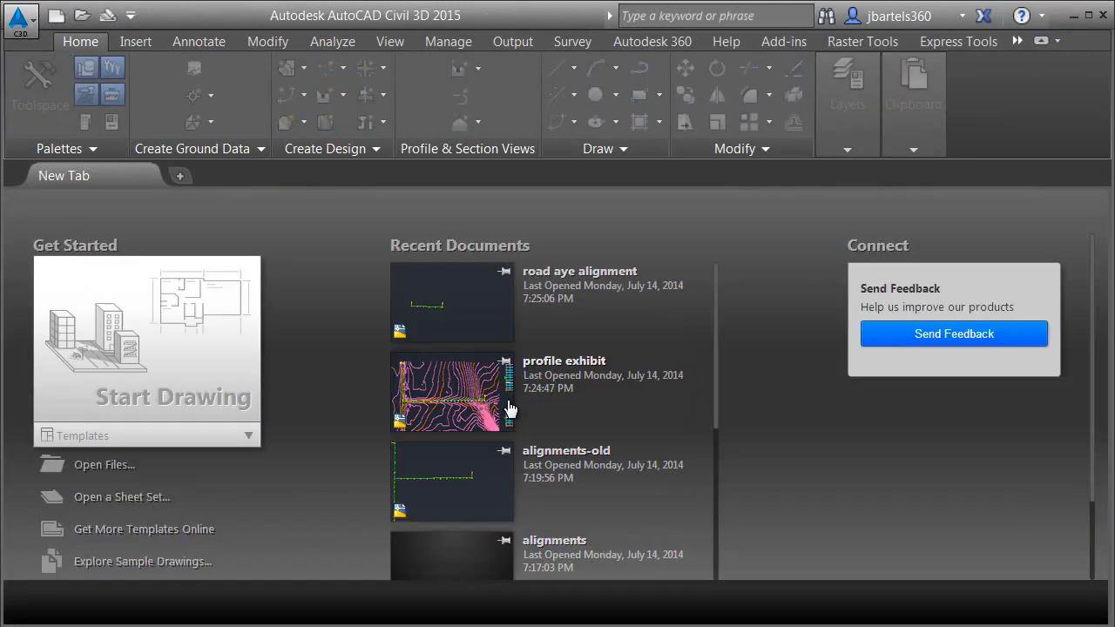
pyautogui.click(443, 315)
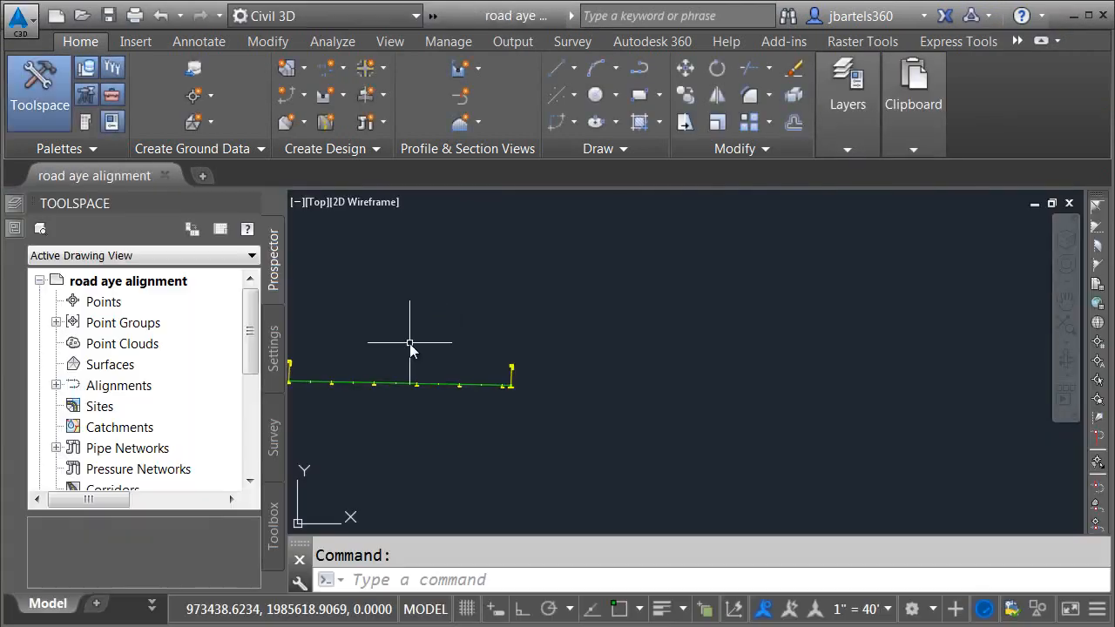
pyautogui.moveTo(562, 327); pyautogui.dragTo(569, 327, button='middle')
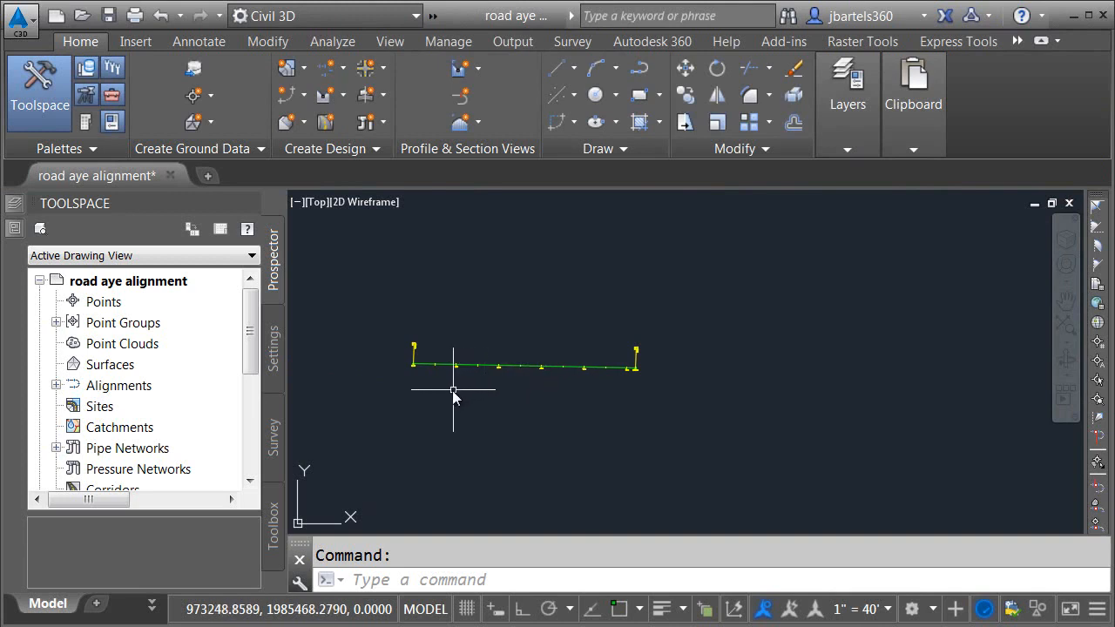
# Draw a six-segment zigzag polyline across the Road Aye alignment, starting at its west endpoint and ending beyond its east end
pyautogui.click(640, 69)
pyautogui.scroll(5, 425, 353)
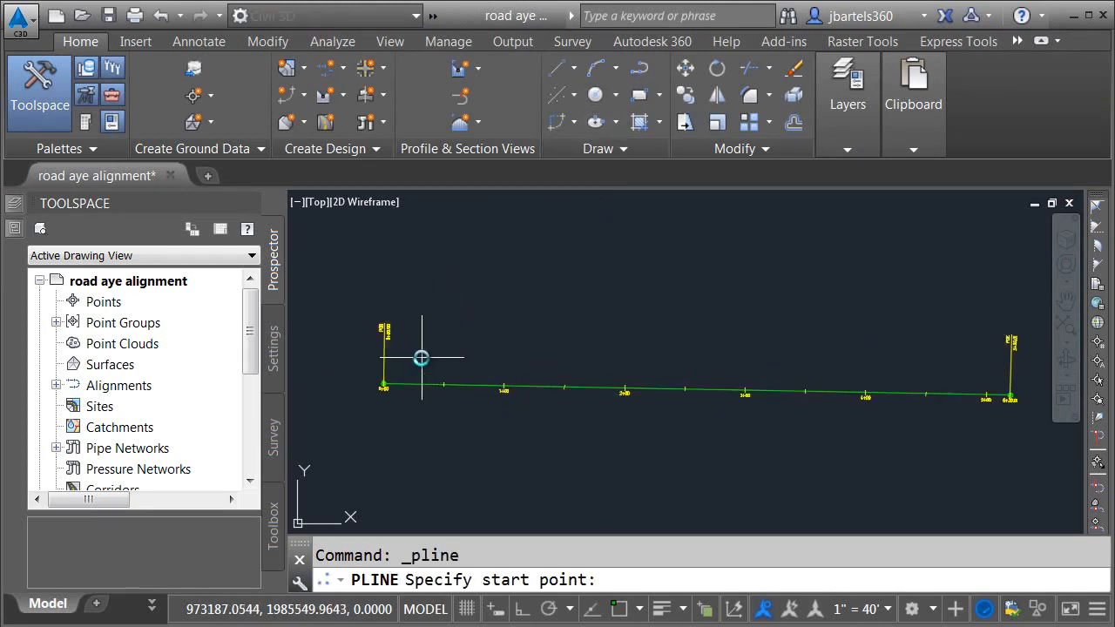
pyautogui.keyDown('shift'); pyautogui.rightClick(420, 357); pyautogui.keyUp('shift')
pyautogui.click(488, 31)
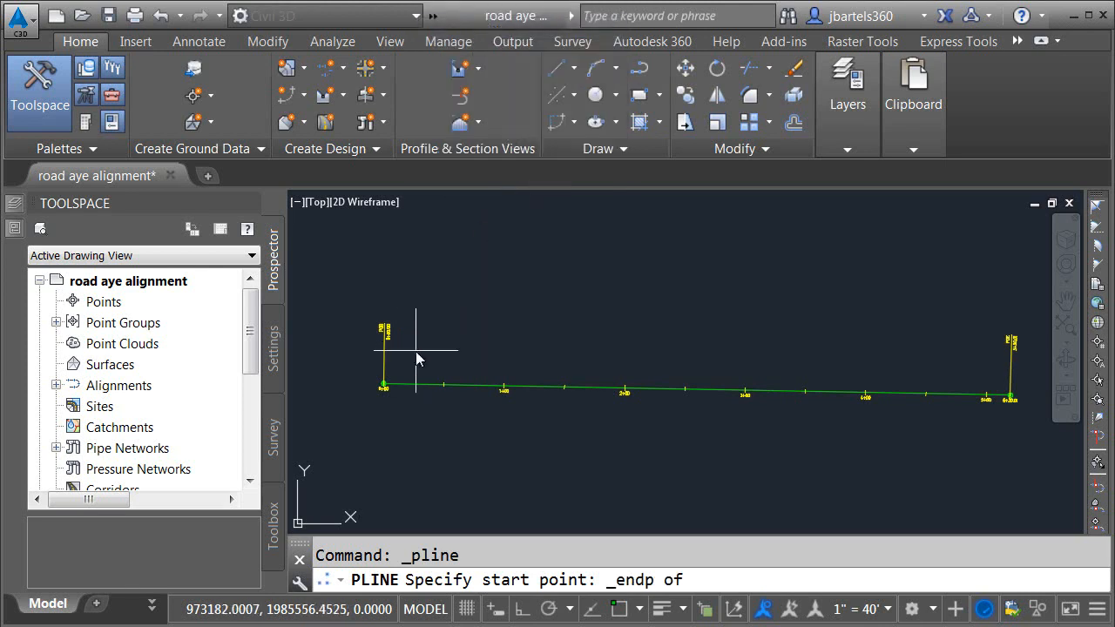
pyautogui.click(398, 381)
pyautogui.click(524, 346)
pyautogui.click(648, 428)
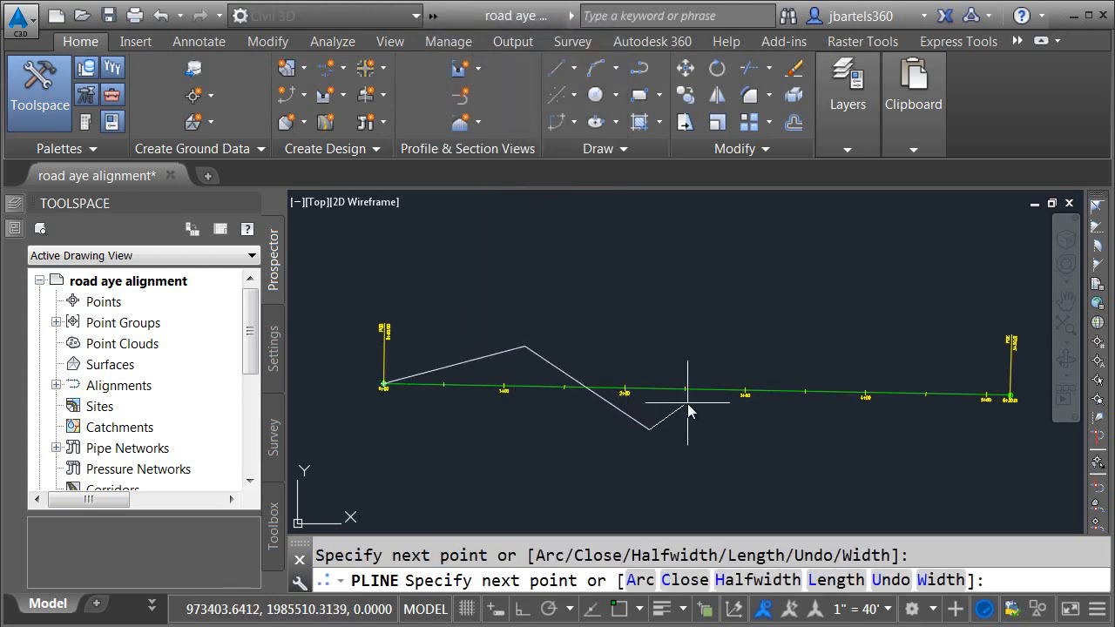
pyautogui.click(762, 351)
pyautogui.scroll(-2, 799, 412)
pyautogui.click(883, 418)
pyautogui.moveTo(895, 423); pyautogui.dragTo(717, 439, button='middle')
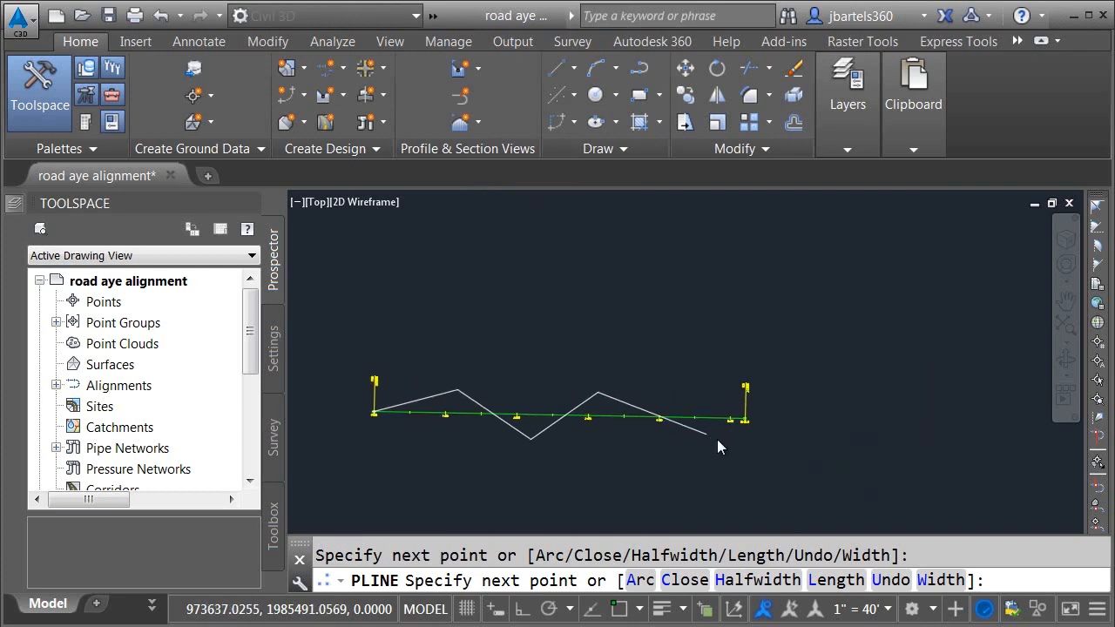
pyautogui.click(886, 427)
pyautogui.rightClick(856, 459)
pyautogui.click(881, 469)
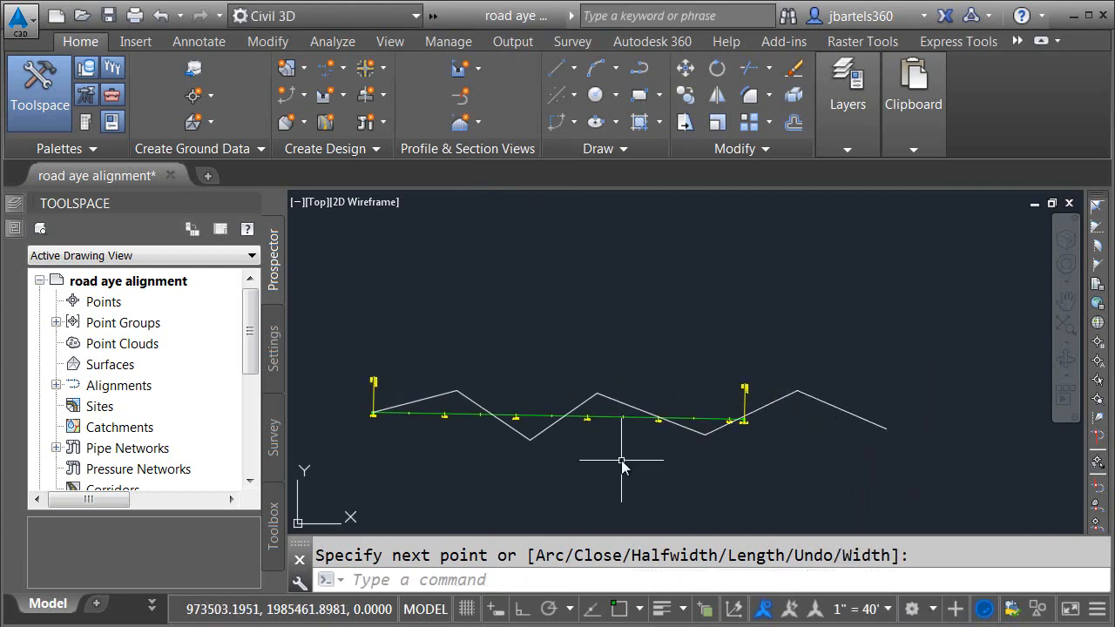
# Create a centerline alignment from the zigzag polyline in its drawn direction, adding curves between tangents with a 200' radius
pyautogui.click(333, 73)
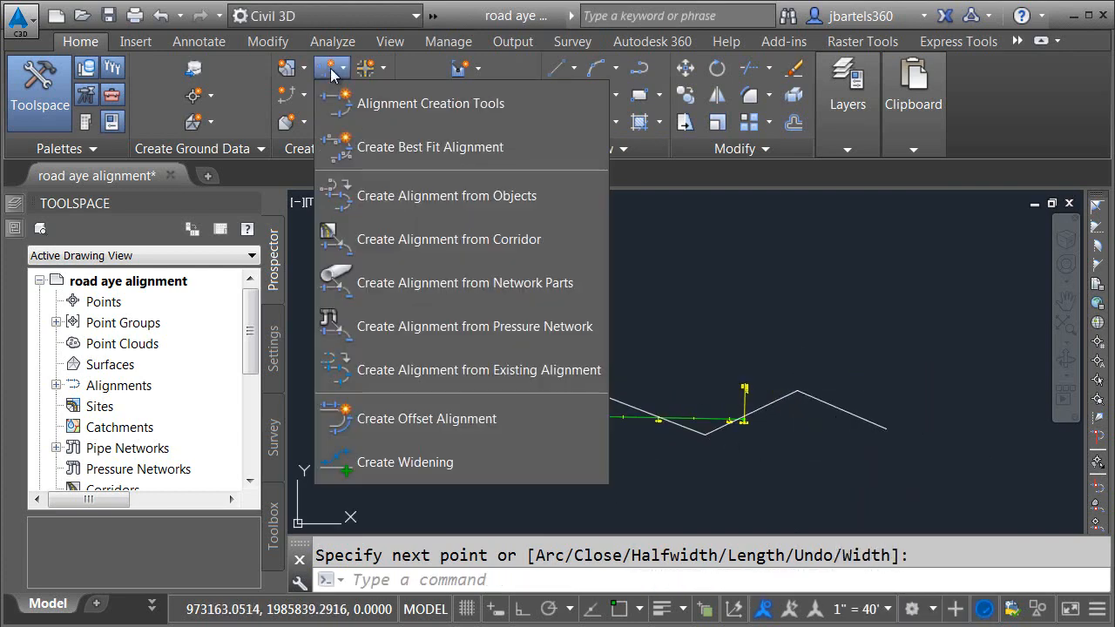
pyautogui.click(381, 198)
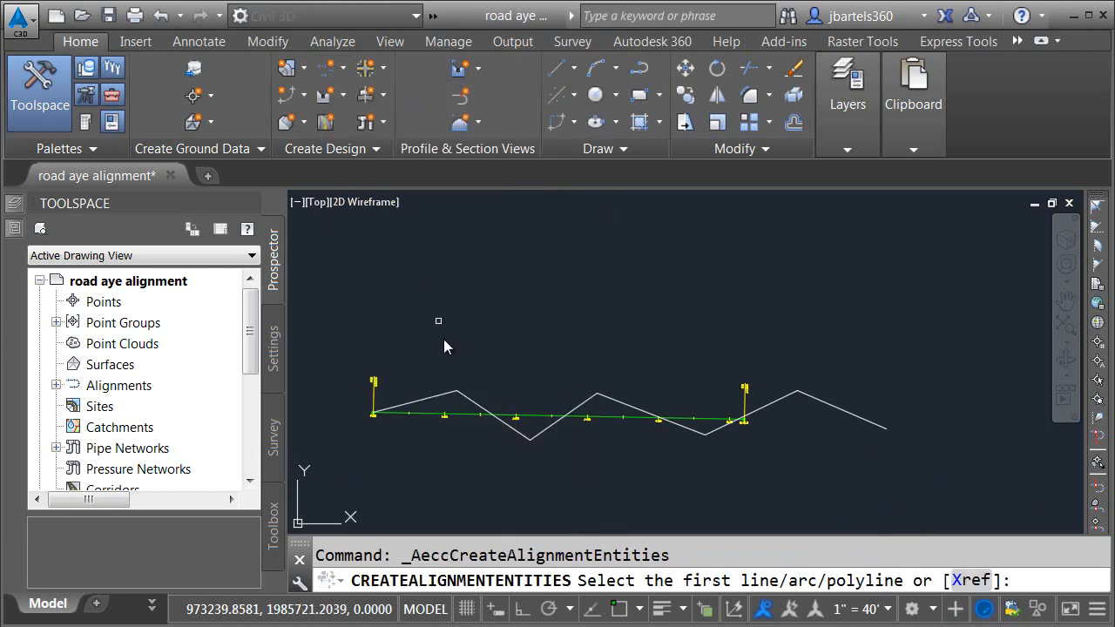
pyautogui.click(438, 397)
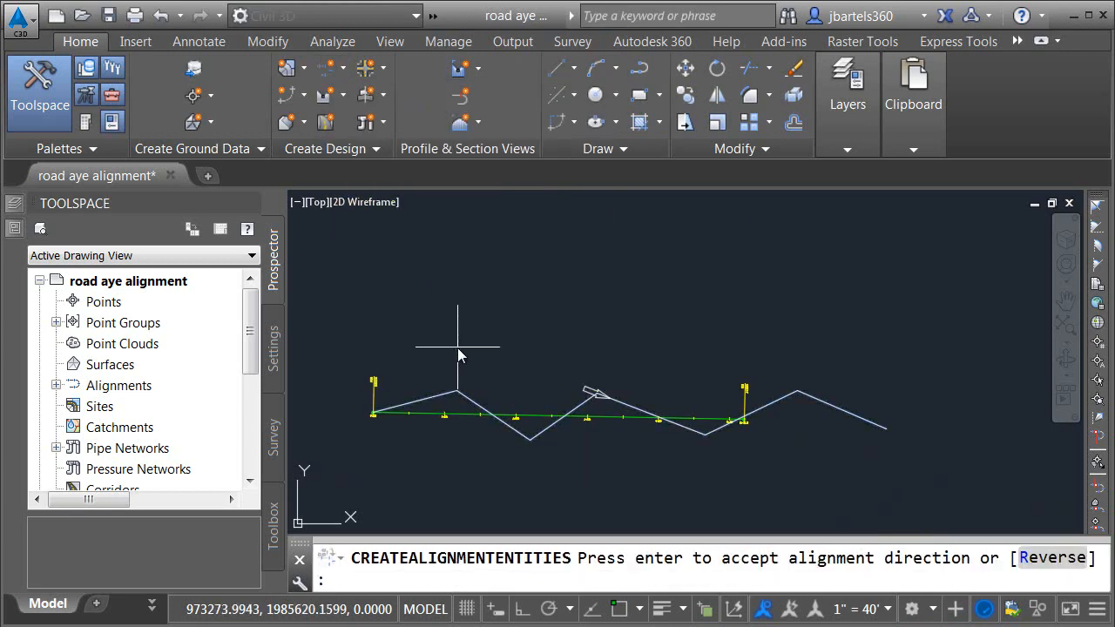
pyautogui.press('Return')
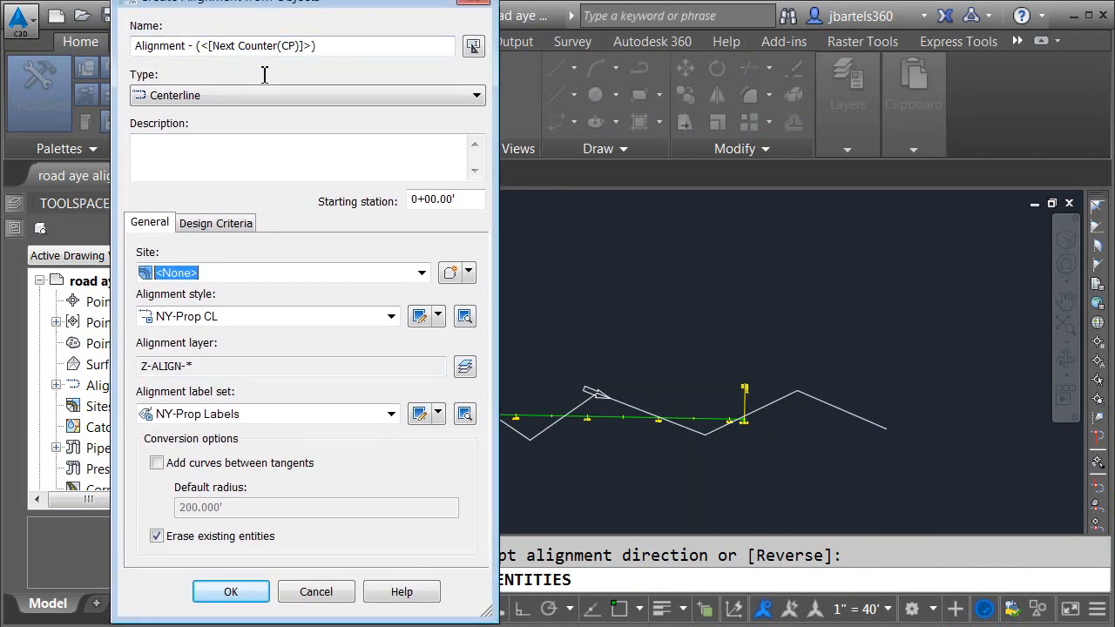
pyautogui.click(157, 463)
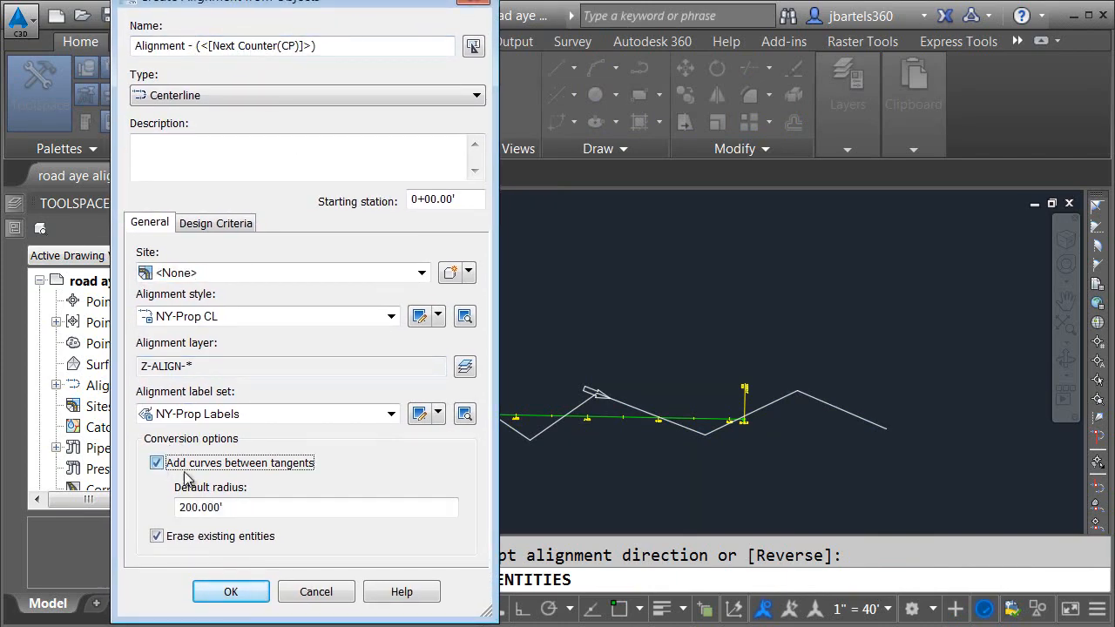
pyautogui.click(229, 591)
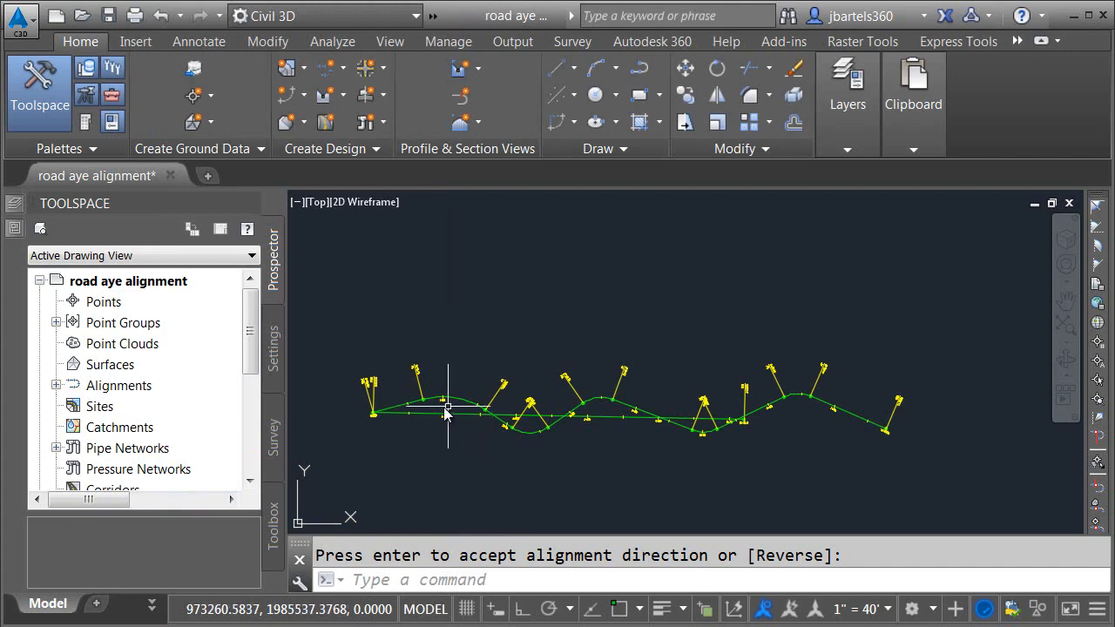
# Copy the straight alignment's name from its properties and delete that alignment
pyautogui.scroll(3, 428, 418)
pyautogui.press('Return')
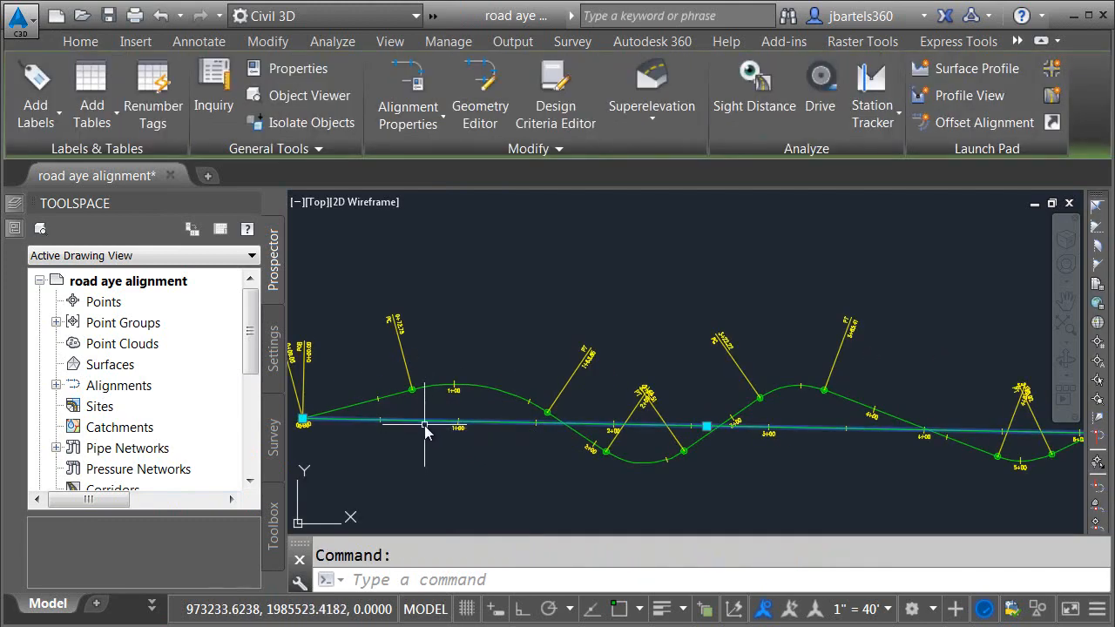
pyautogui.moveTo(14, 230)
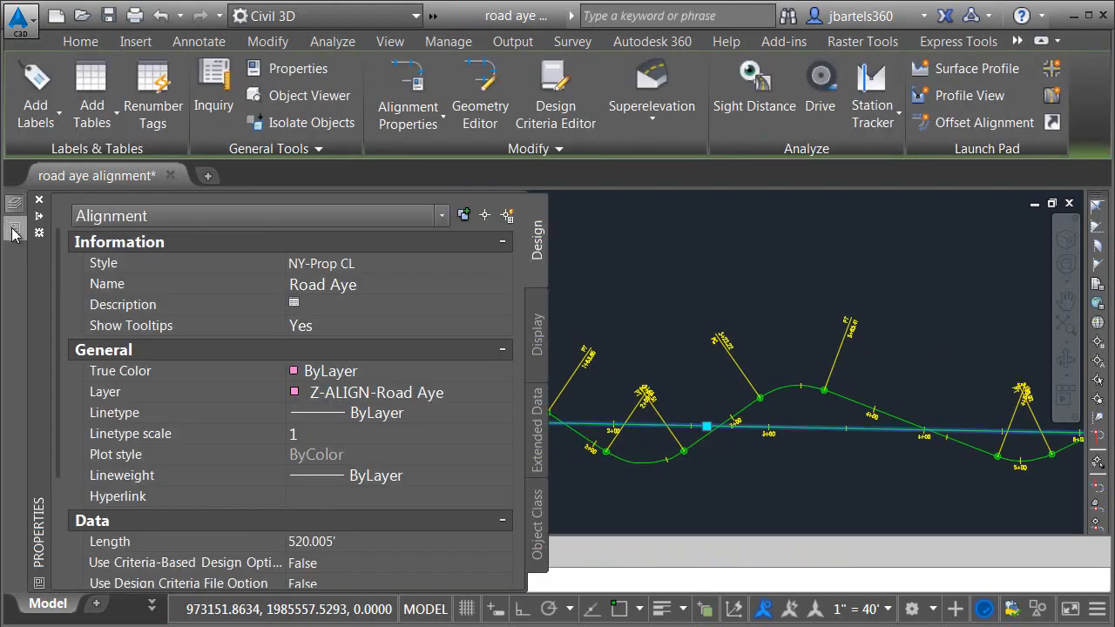
pyautogui.click(328, 288)
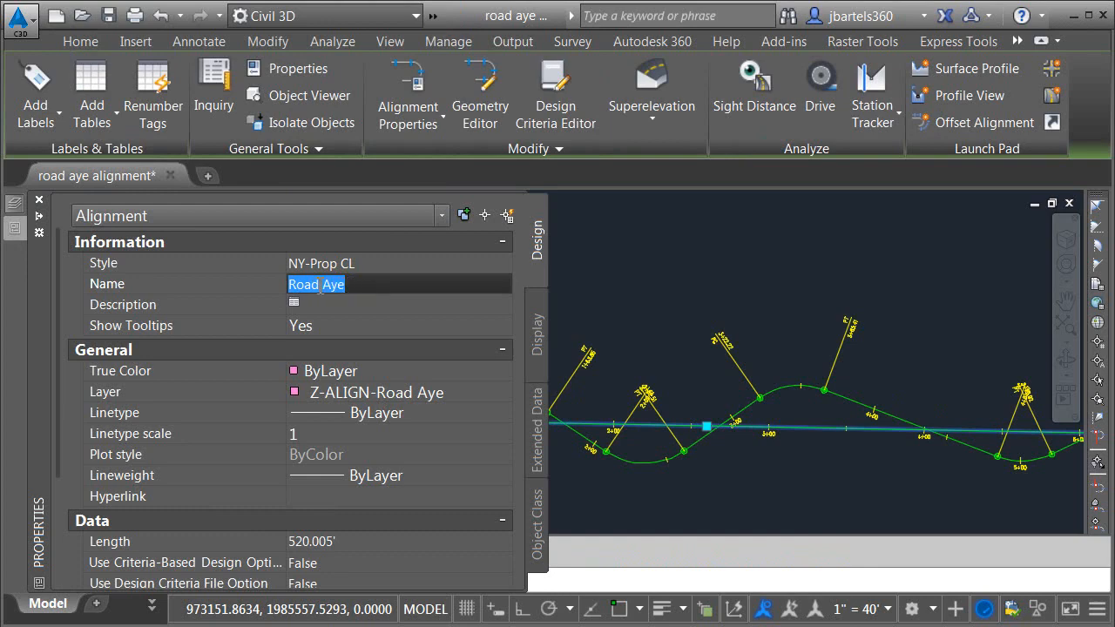
pyautogui.rightClick(319, 289)
pyautogui.click(393, 346)
pyautogui.press('Escape')
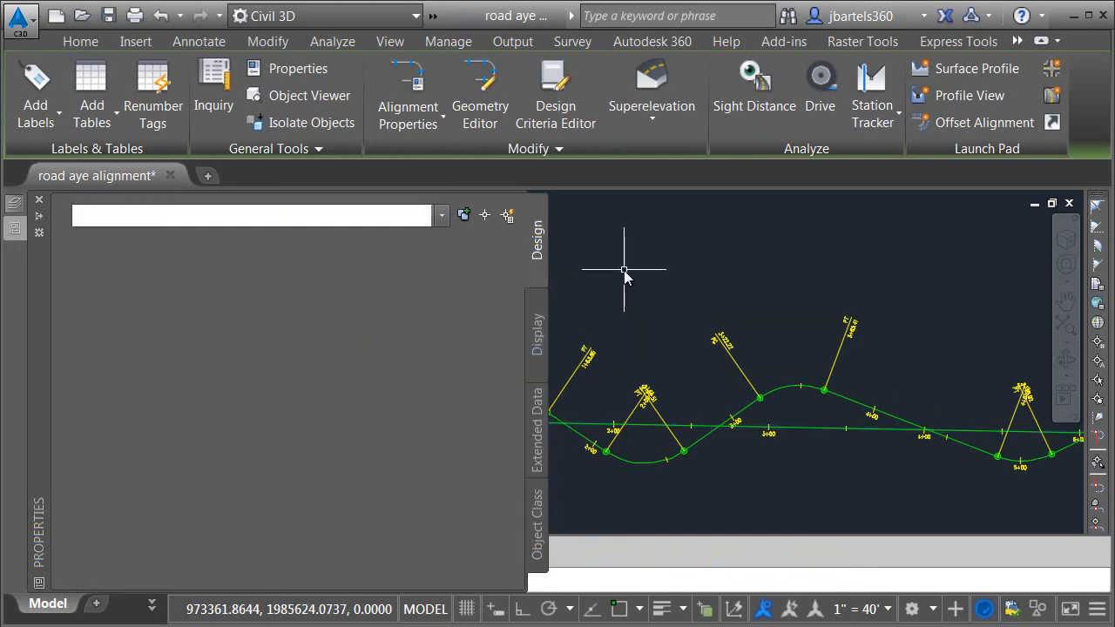
pyautogui.click(505, 427)
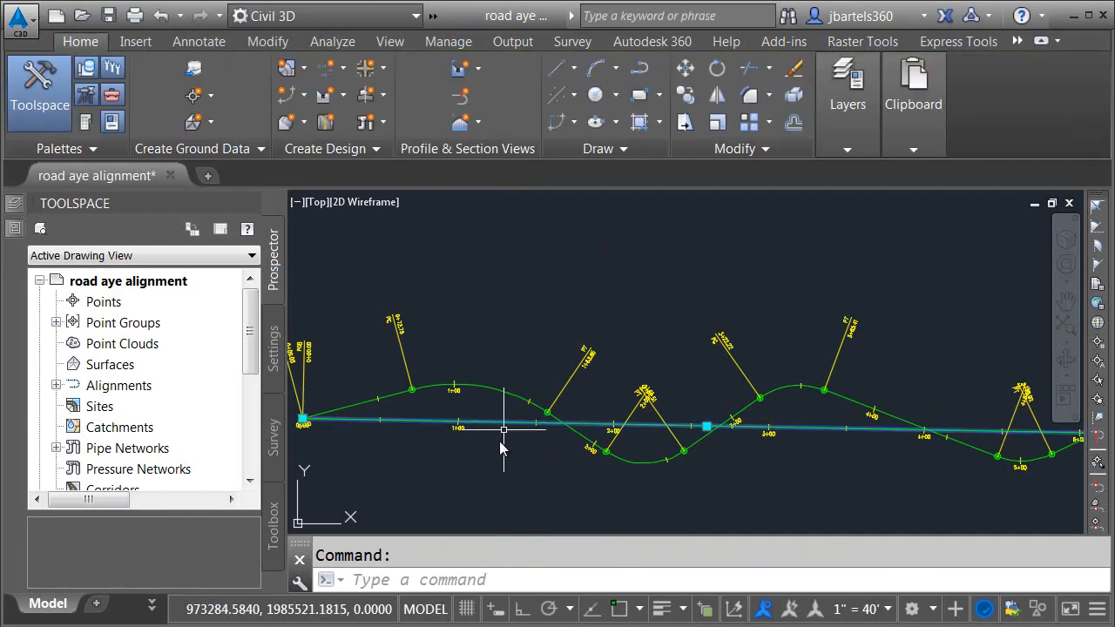
pyautogui.press('Delete')
# Rename the new curved alignment to Road Aye by pasting the copied name into its alignment properties
pyautogui.click(379, 409)
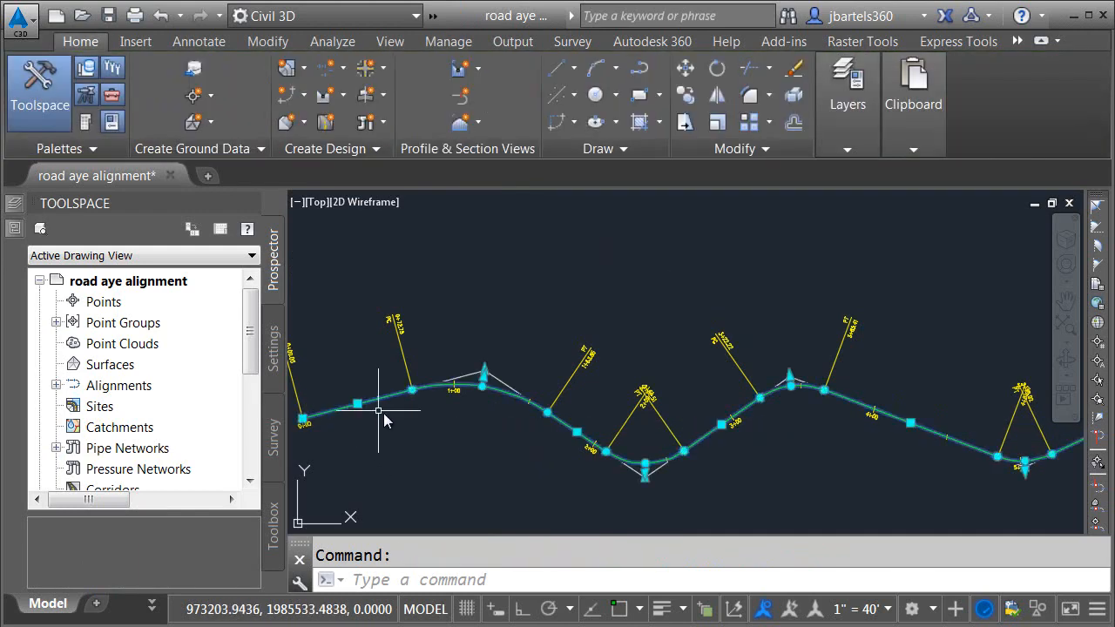
pyautogui.click(411, 83)
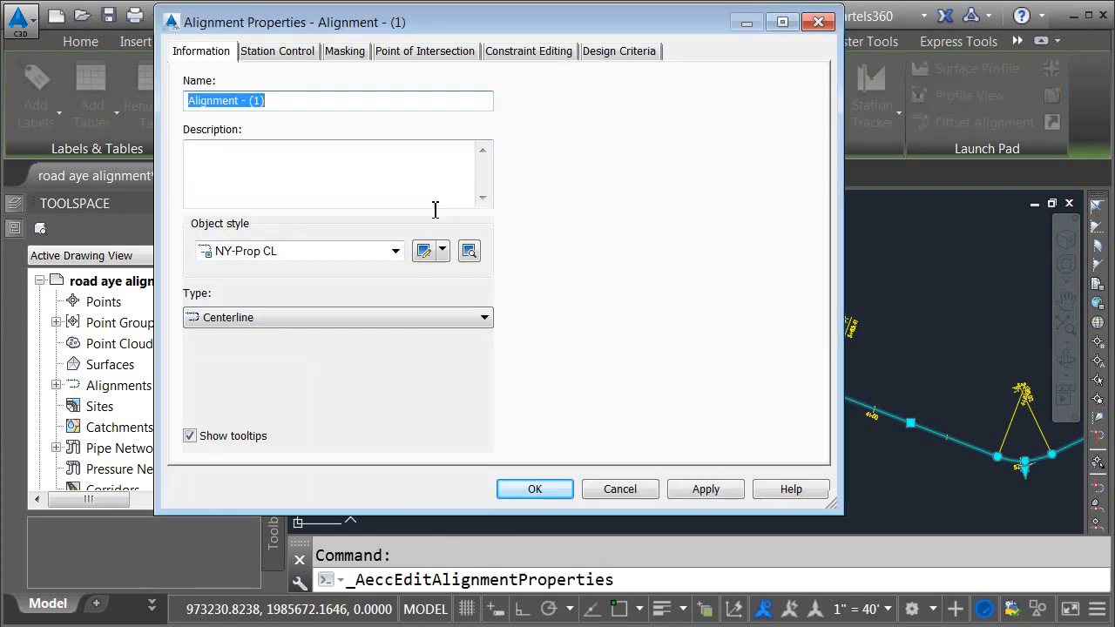
pyautogui.rightClick(236, 100)
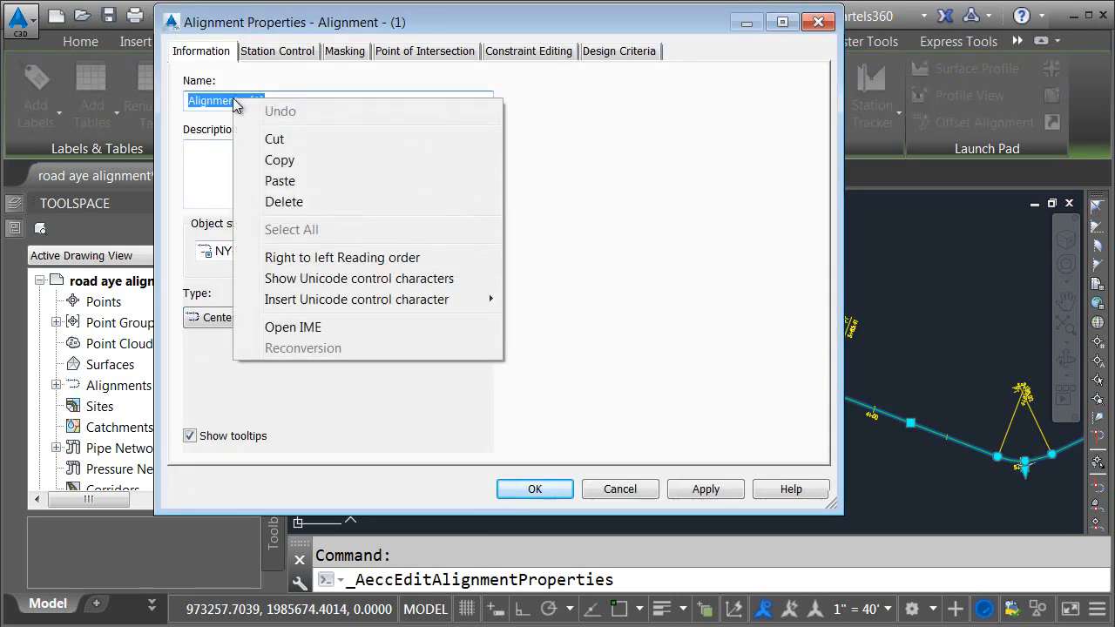
pyautogui.click(271, 179)
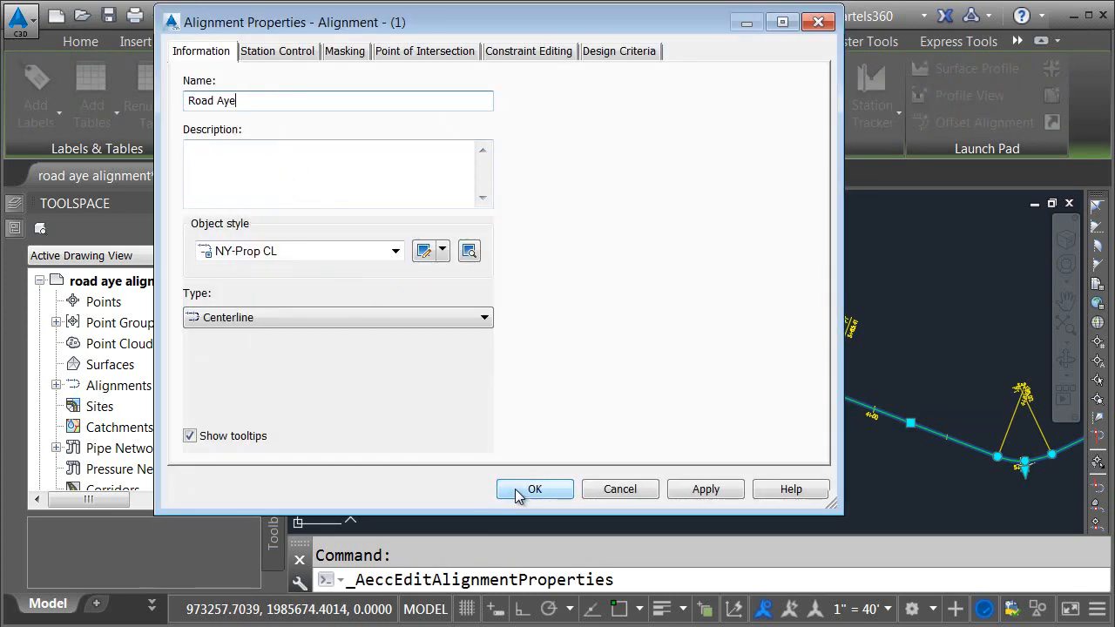
pyautogui.click(533, 489)
pyautogui.press('Escape')
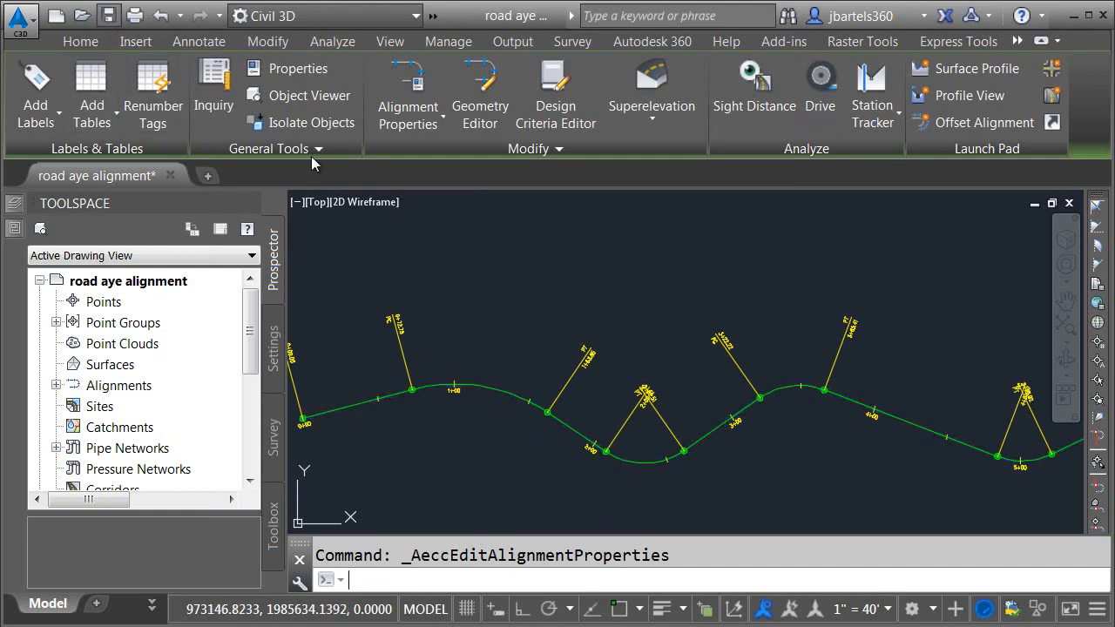
# Save and close the road aye alignment drawing, and reopen the profile exhibit drawing to check the redrawn alignment
pyautogui.hotkey('ctrl', 's')
pyautogui.click(1070, 203)
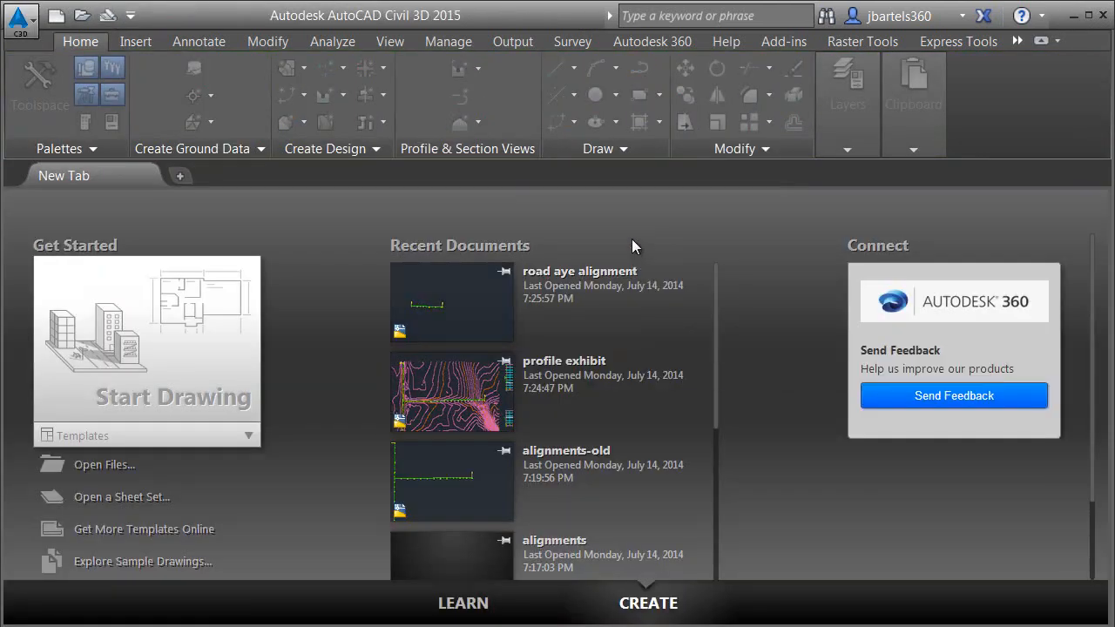
pyautogui.click(453, 401)
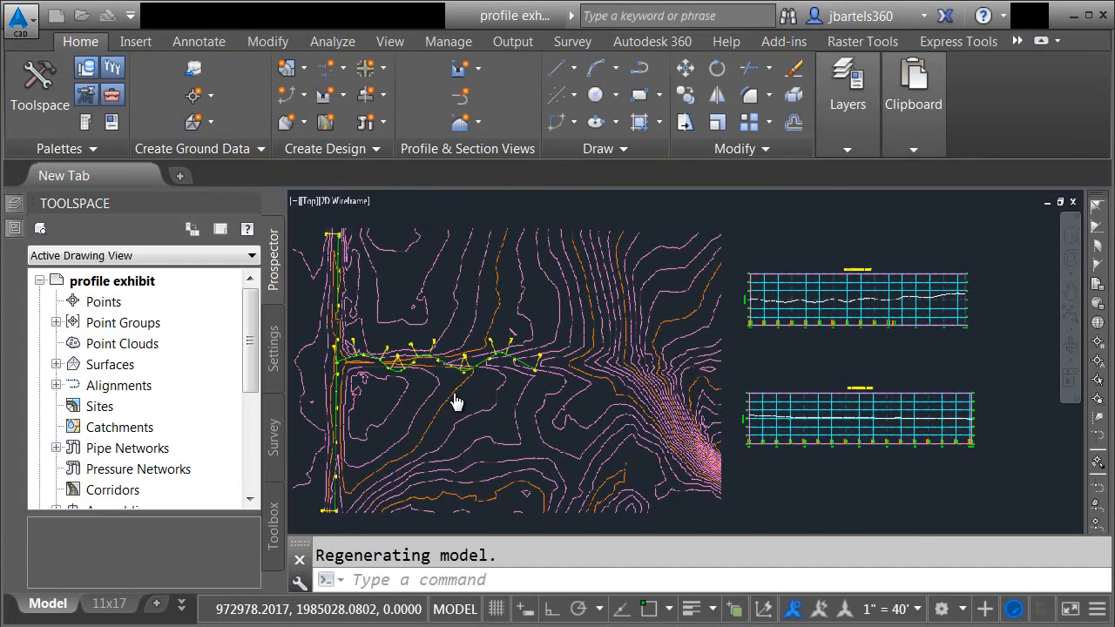
pyautogui.moveTo(417, 405); pyautogui.dragTo(610, 405, button='middle')
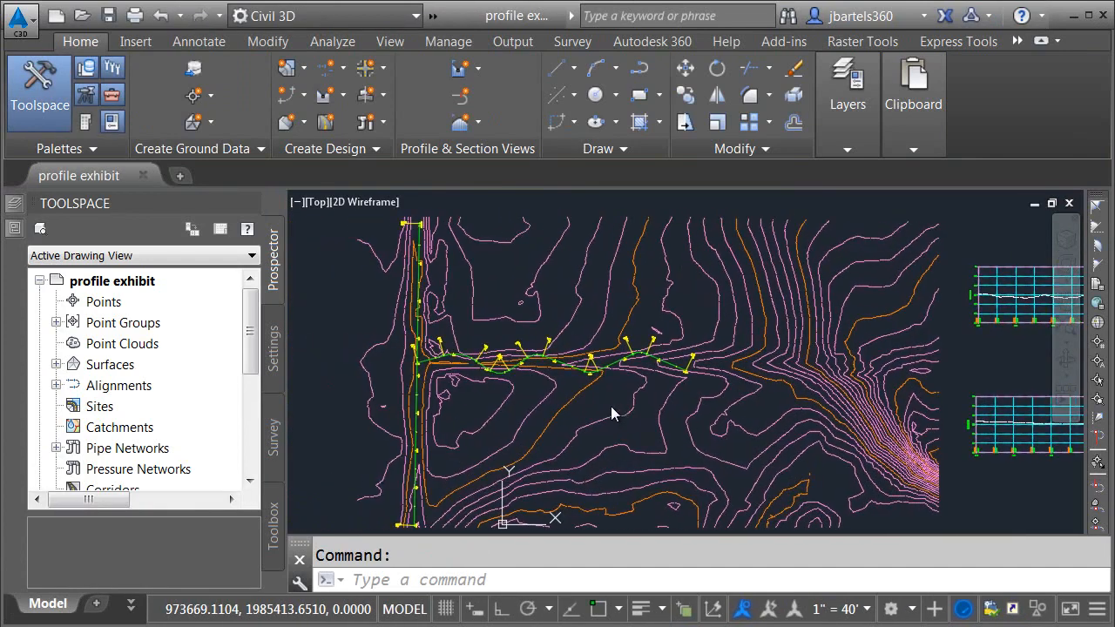
pyautogui.scroll(3, 516, 370)
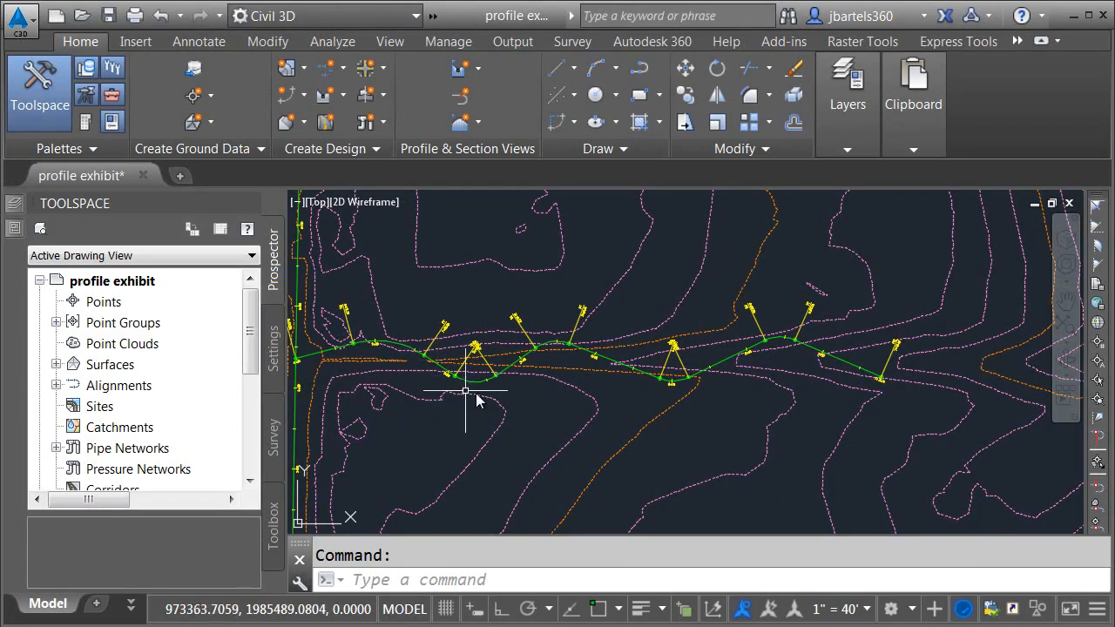
pyautogui.scroll(-4, 730, 414)
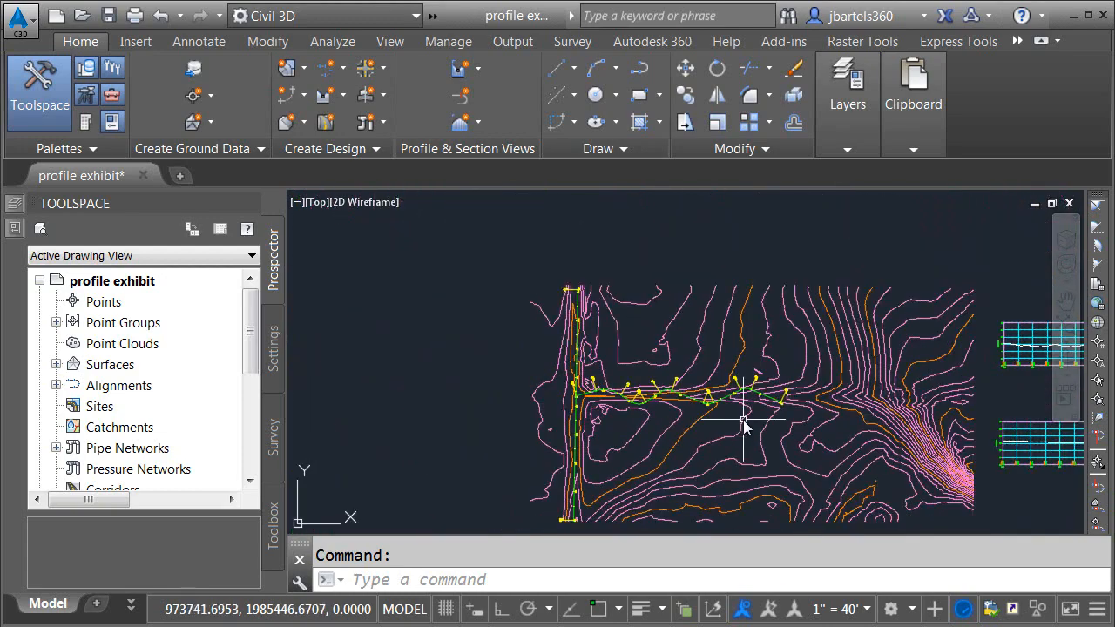
pyautogui.moveTo(741, 428); pyautogui.dragTo(525, 418, button='middle')
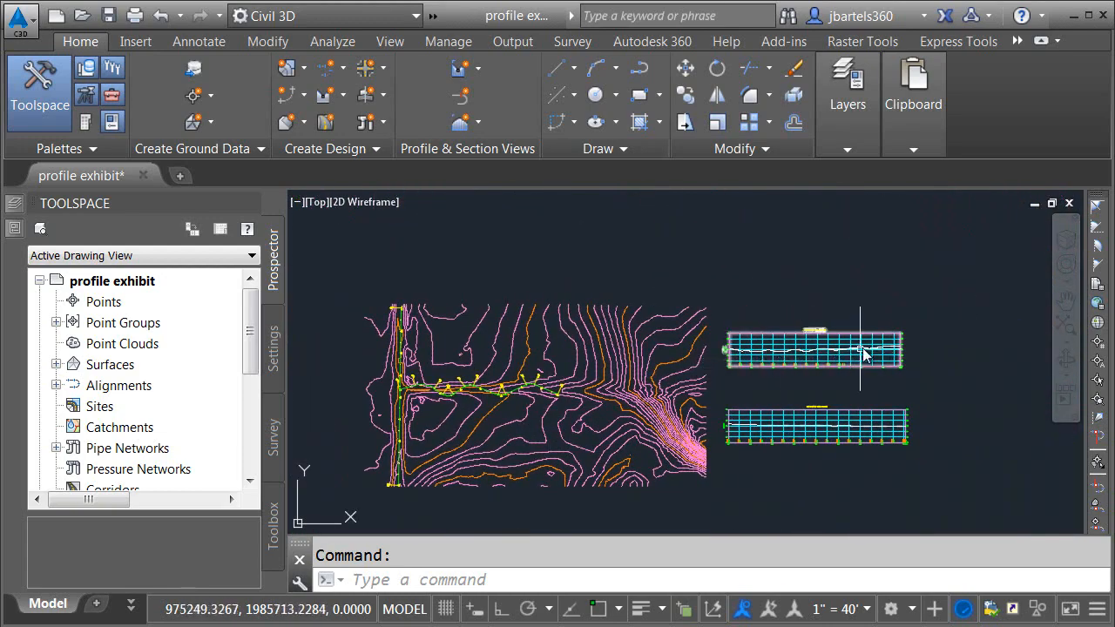
pyautogui.scroll(5, 478, 405)
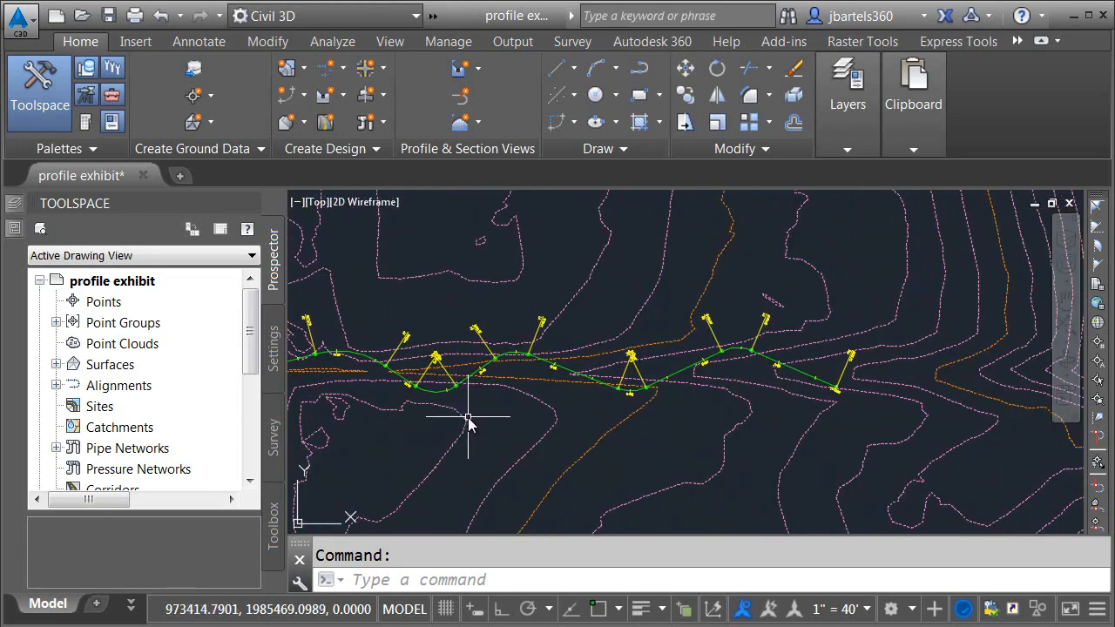
# Close the profile exhibit drawing with its changes saved and open the road aye alignment source drawing again
pyautogui.click(1069, 204)
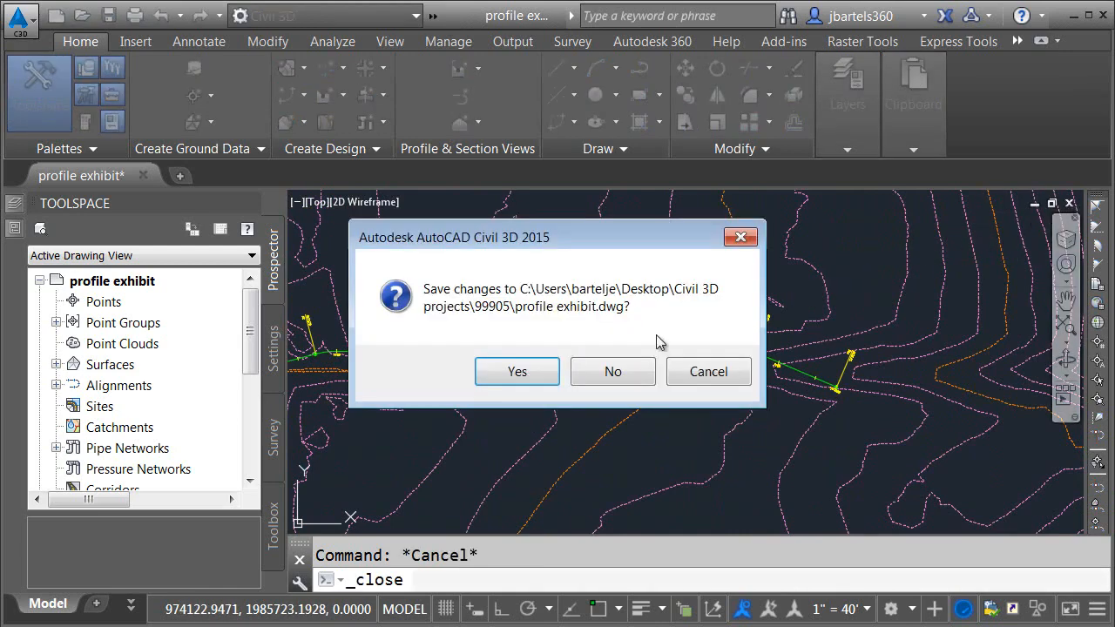
pyautogui.click(518, 373)
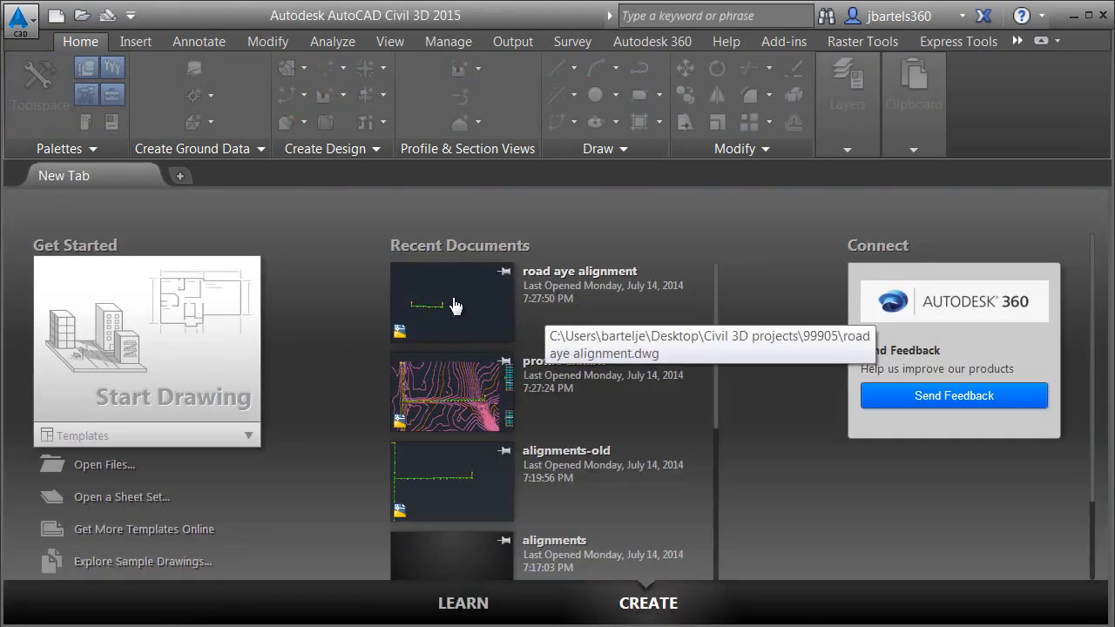
pyautogui.click(455, 303)
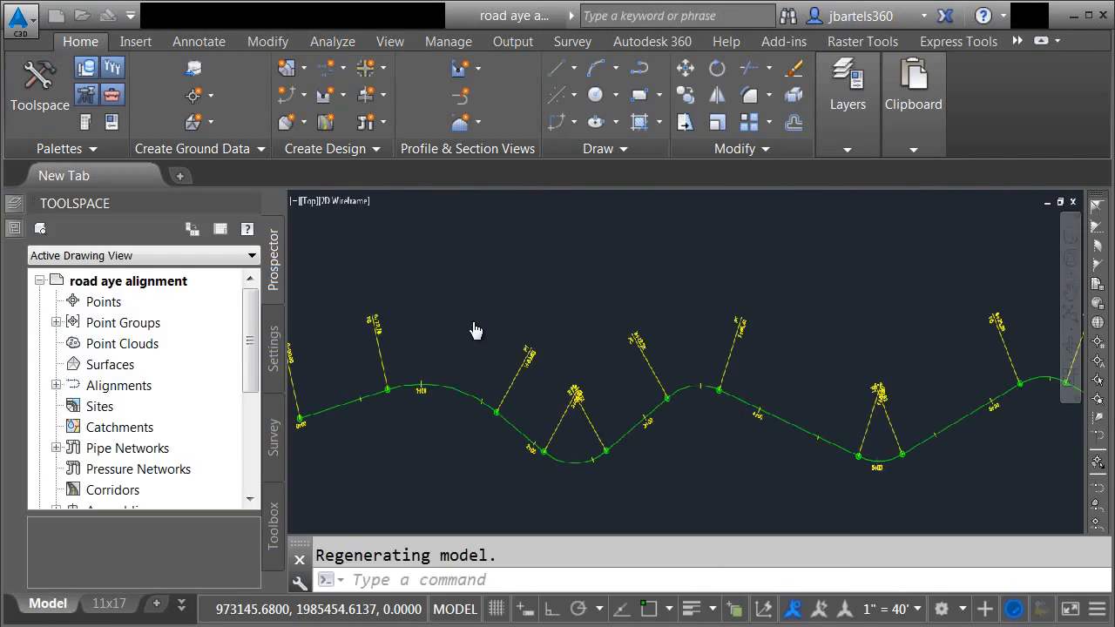
# Delete the curved Road Aye alignment from its source drawing and save the drawing
pyautogui.scroll(-5, 504, 358)
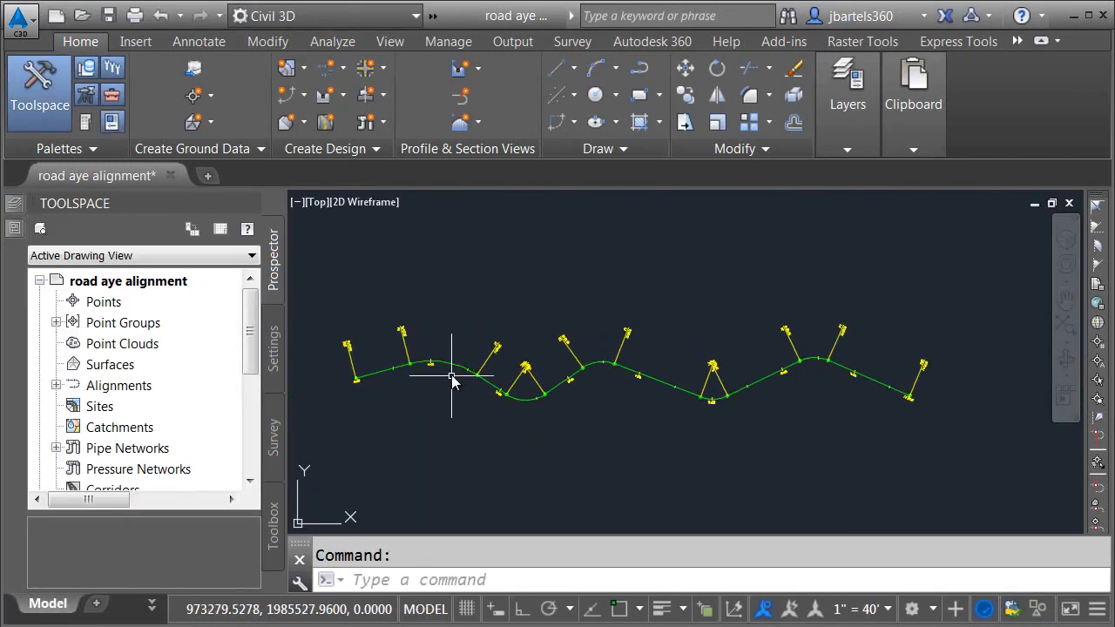
pyautogui.click(453, 364)
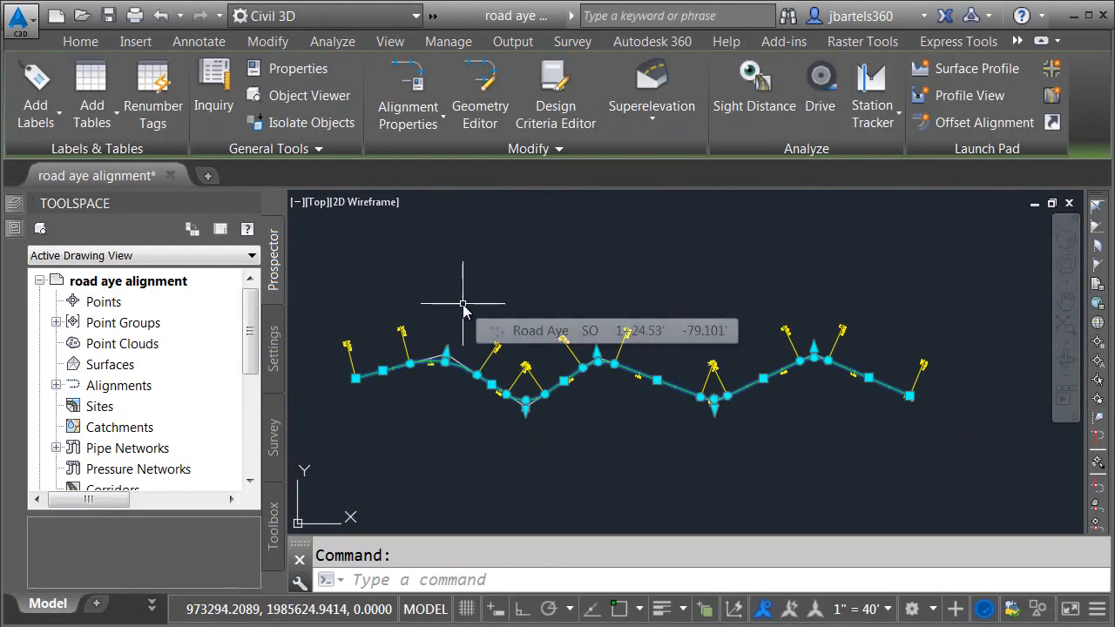
pyautogui.press('Delete')
pyautogui.click(108, 15)
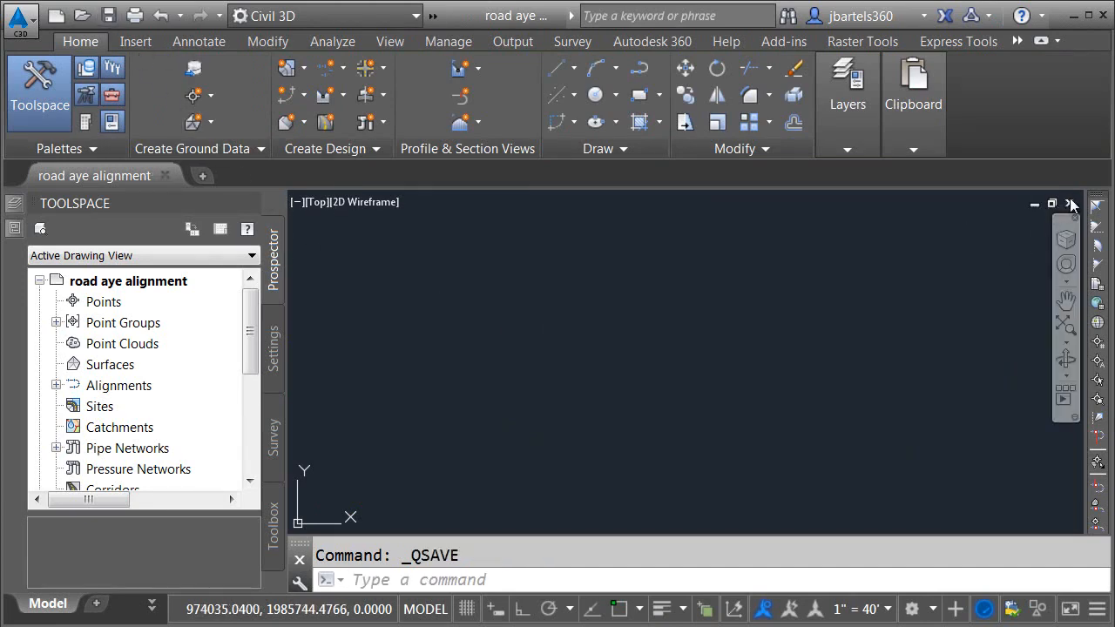
# Close the emptied road aye alignment drawing and reopen the recent profile exhibit drawing
pyautogui.click(1069, 203)
pyautogui.click(454, 400)
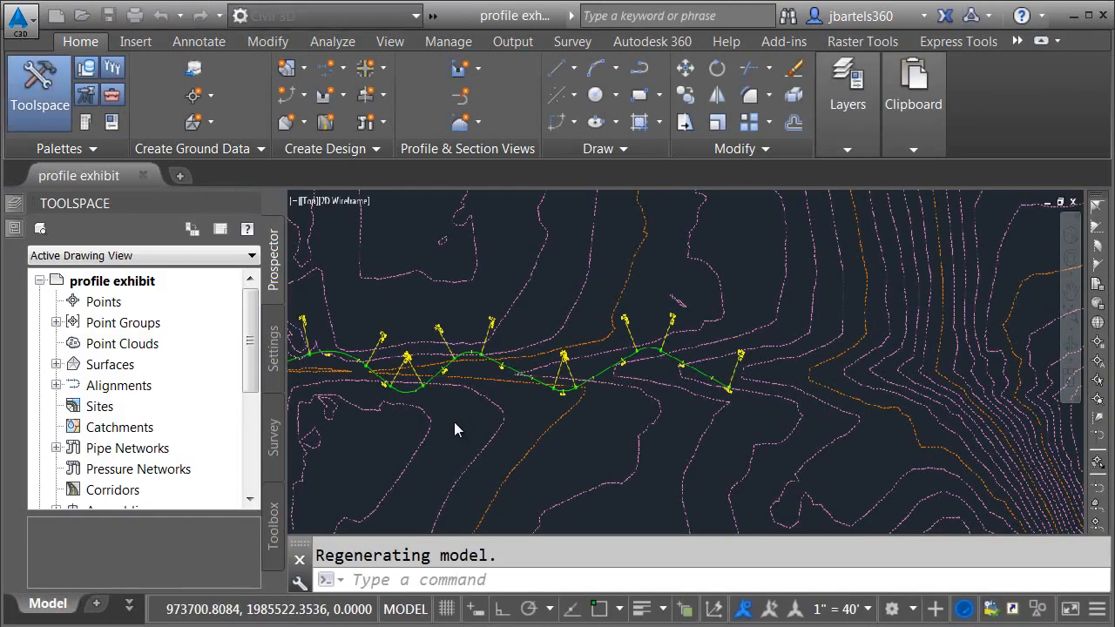
# Inspect the Road Aye alignment in the drawing and list the centerline alignments to check its reference status
pyautogui.moveTo(425, 418); pyautogui.dragTo(688, 409, button='middle')
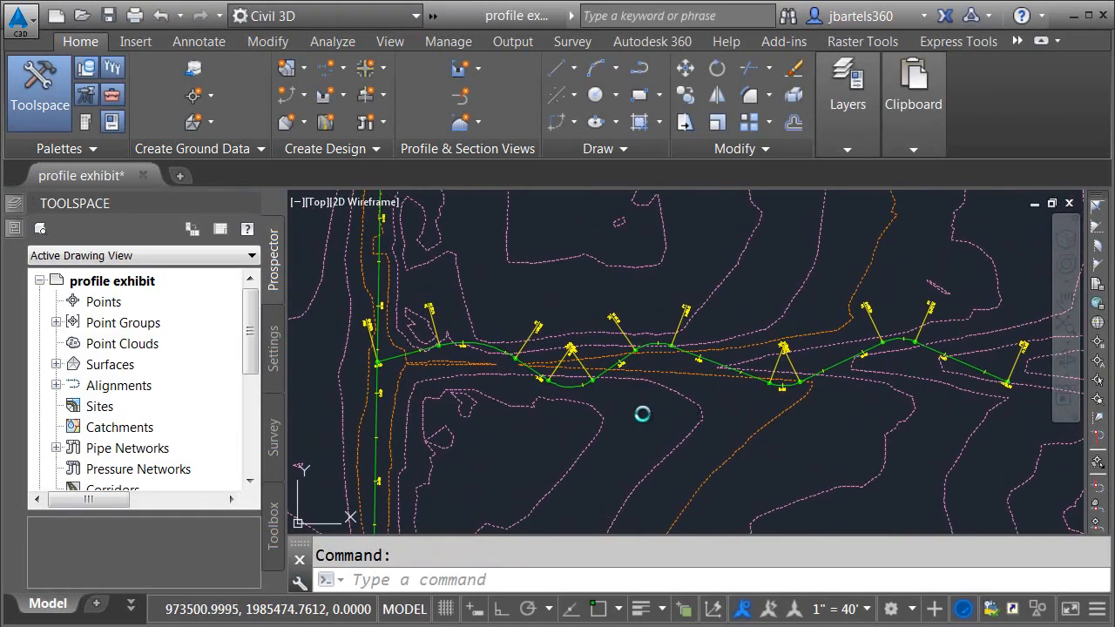
pyautogui.click(55, 385)
pyautogui.doubleClick(107, 387)
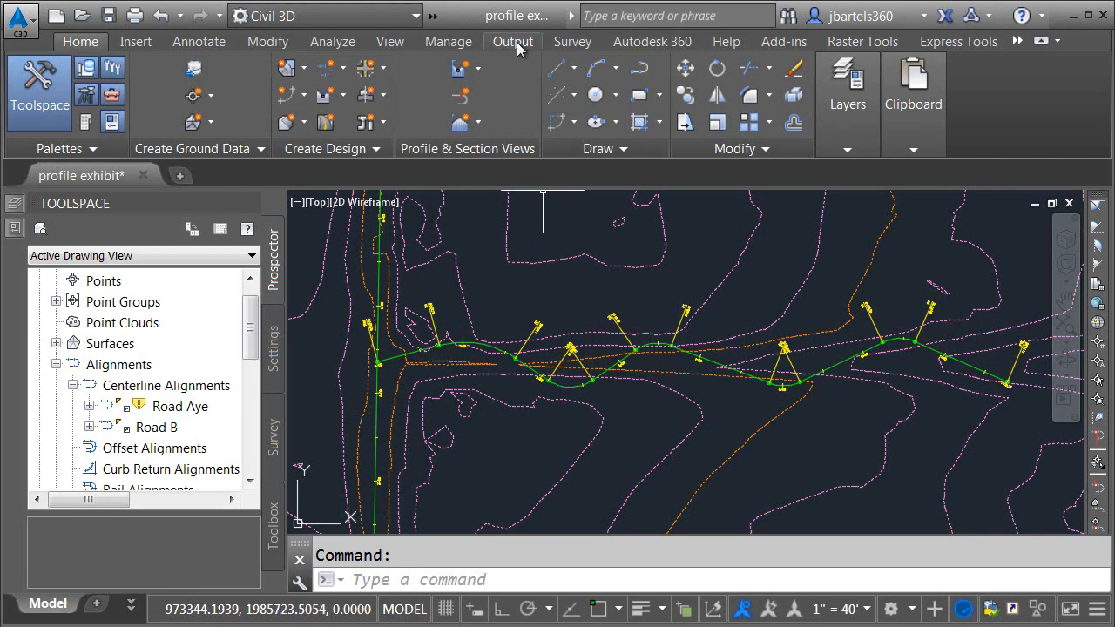
# Start a LandXML export and pick only the curved Road Aye alignment from the drawing as the object to export
pyautogui.click(514, 42)
pyautogui.click(618, 100)
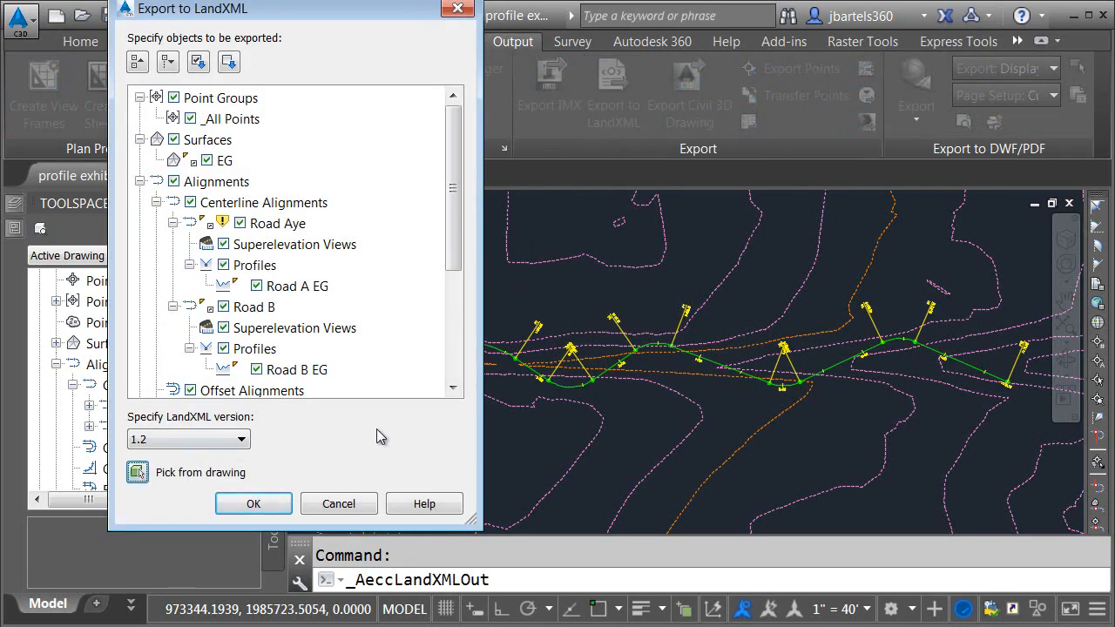
pyautogui.click(493, 355)
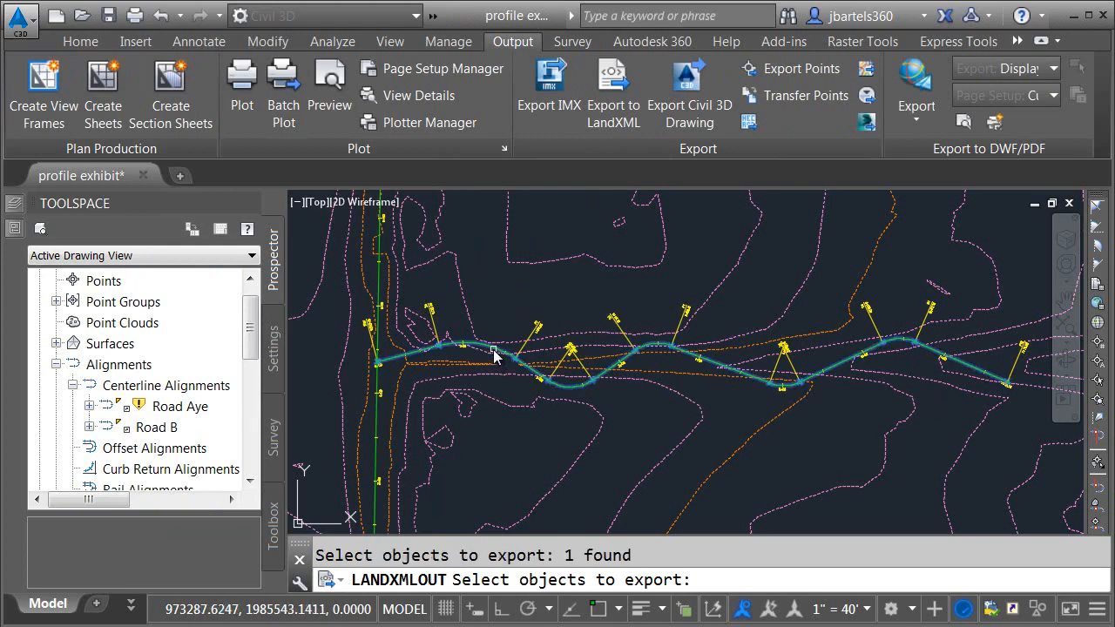
pyautogui.press('Return')
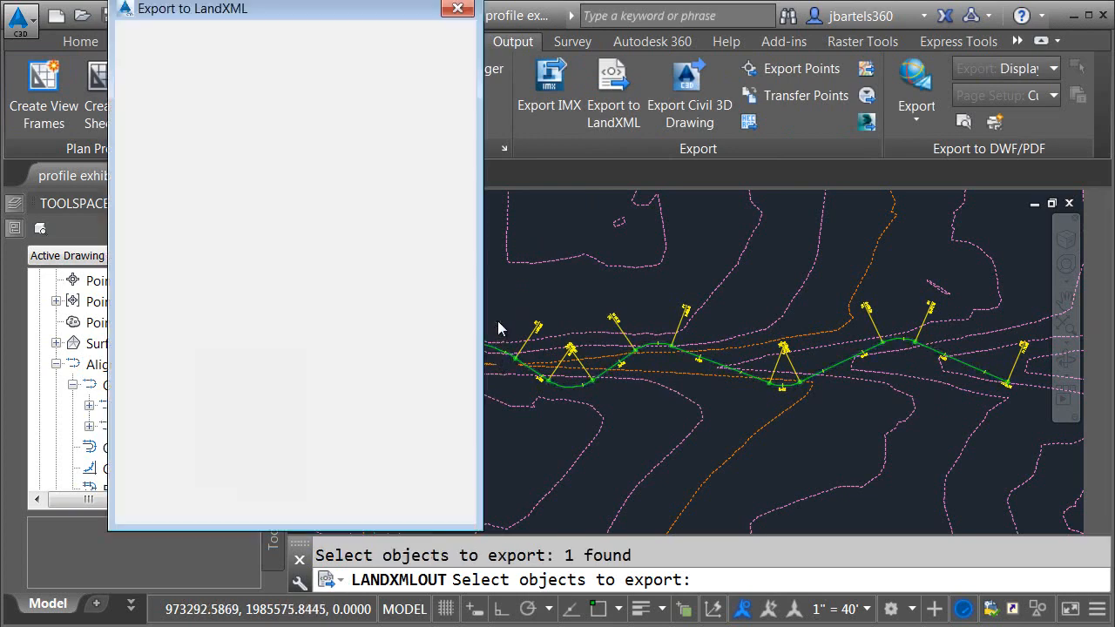
pyautogui.click(320, 568)
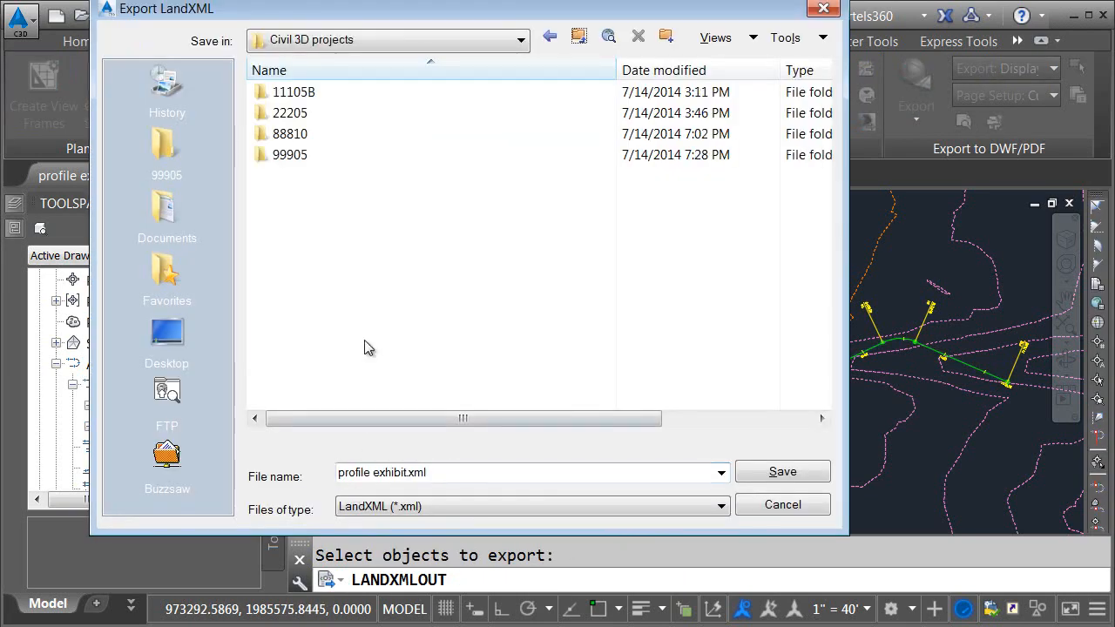
# Save the LandXML export as road aye.xml in the 99905 project folder
pyautogui.doubleClick(290, 155)
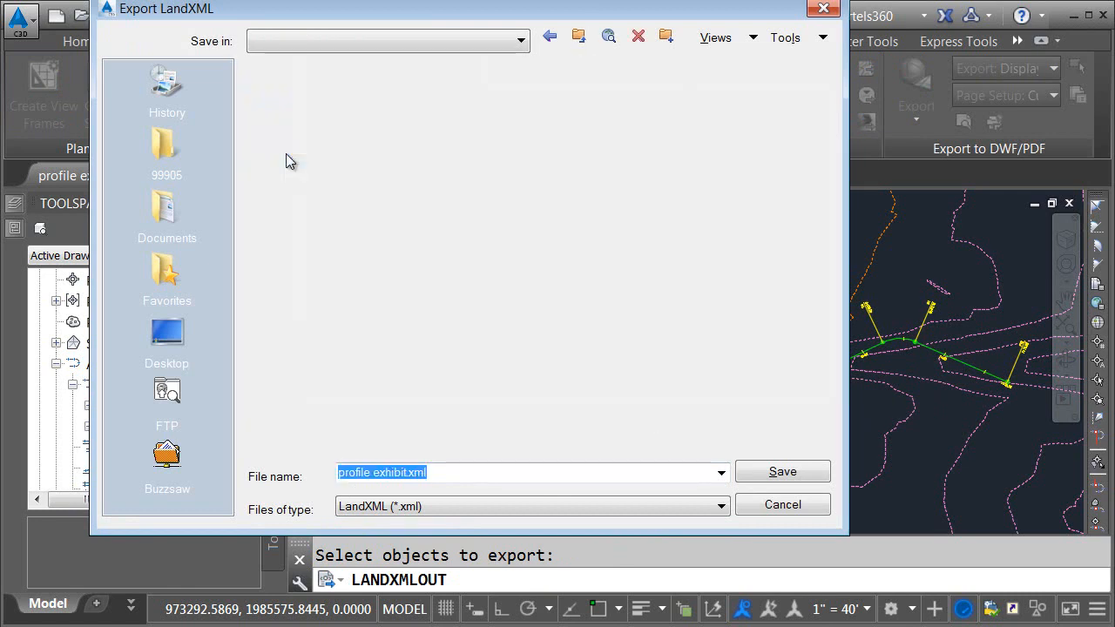
pyautogui.click(407, 473)
pyautogui.write('road')
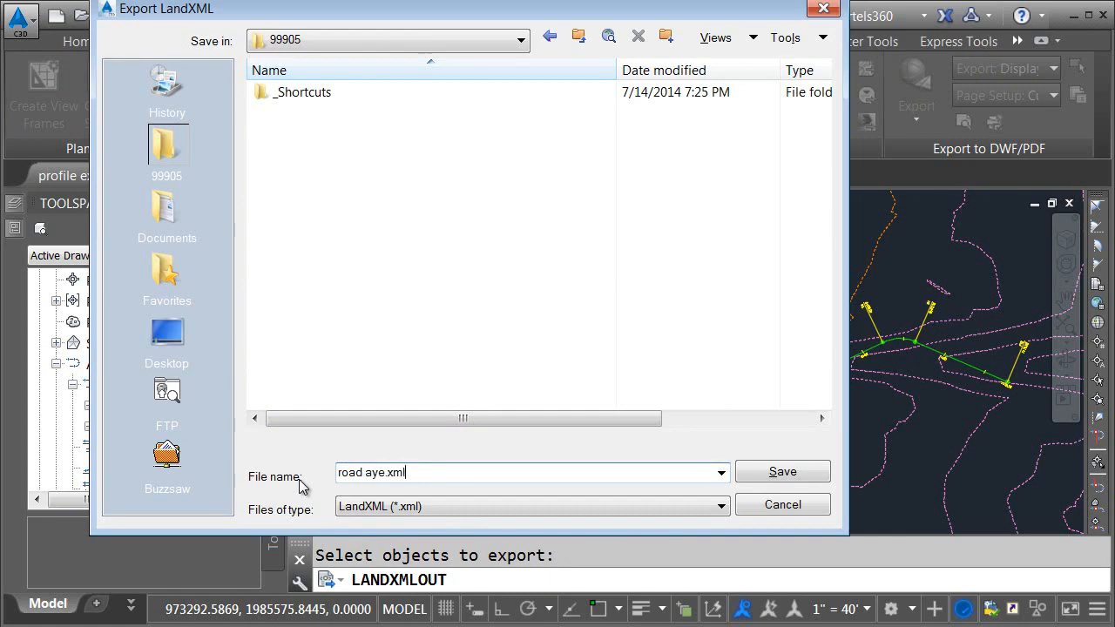
pyautogui.write(' aye.xml')
pyautogui.press('Return')
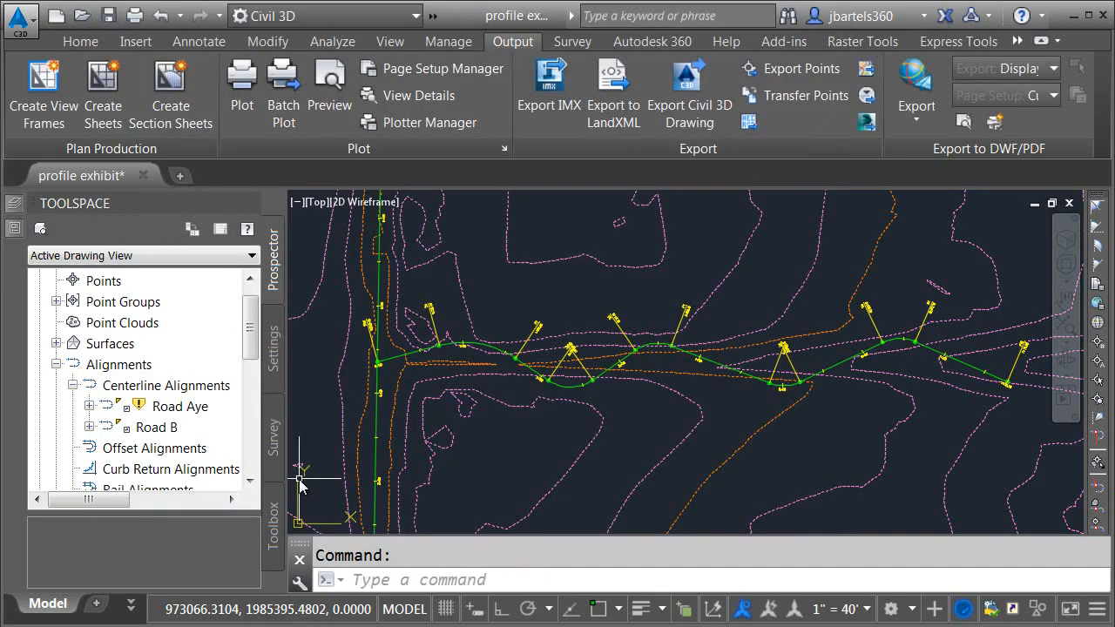
# Close the profile exhibit drawing and open the recent road aye alignment drawing
pyautogui.click(1066, 204)
pyautogui.click(613, 371)
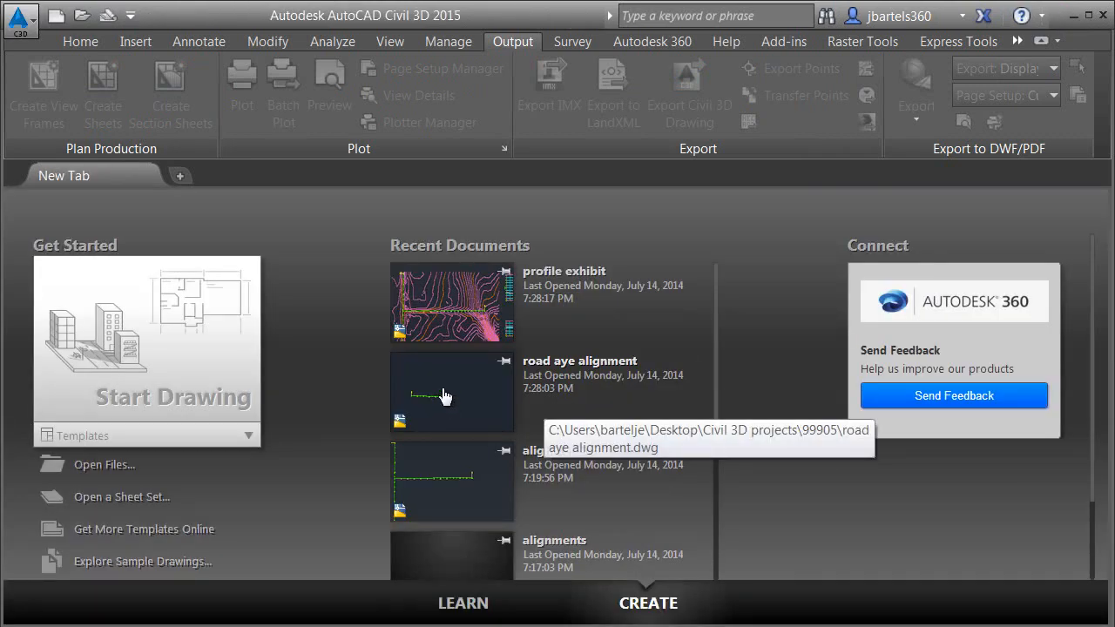
pyautogui.click(452, 396)
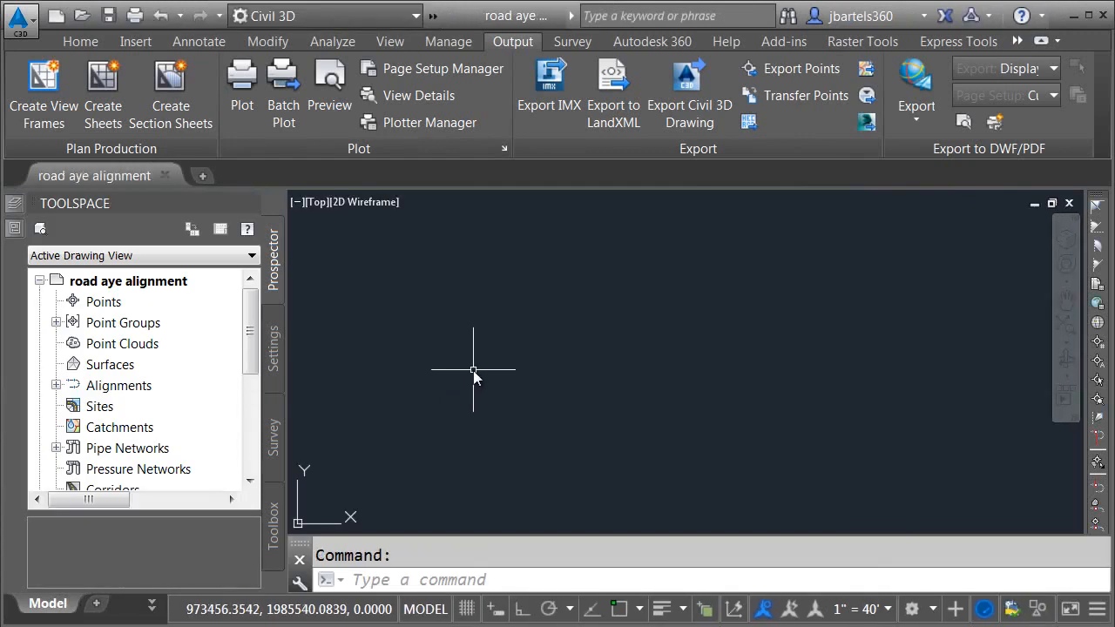
# Import road aye.xml from the 99905 folder as LandXML into the empty source drawing to restore the Road Aye alignment
pyautogui.click(132, 40)
pyautogui.click(87, 93)
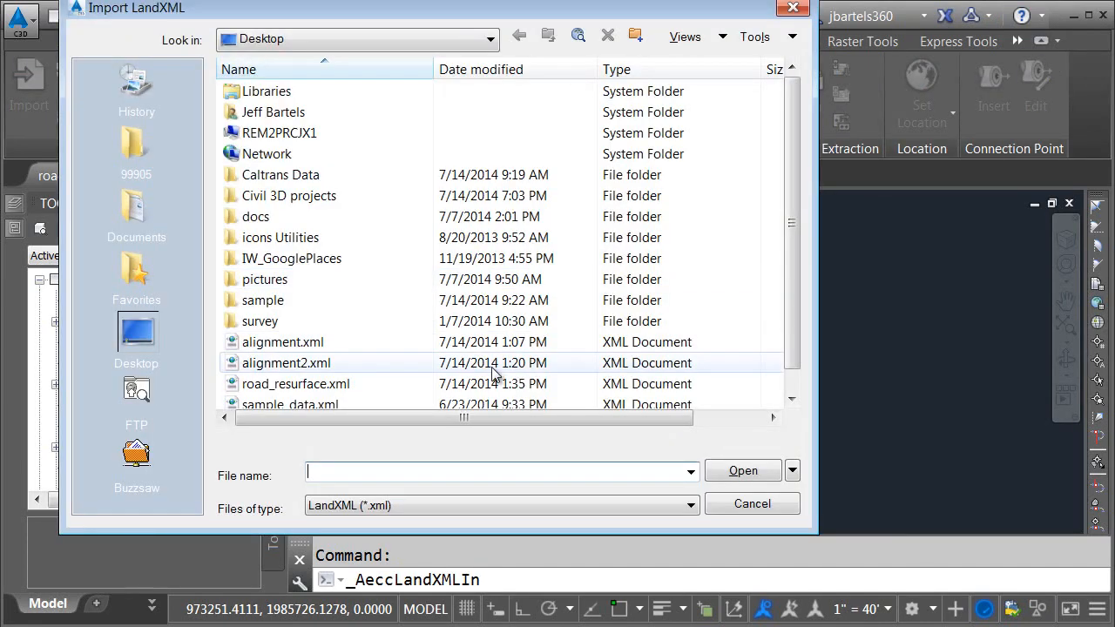
pyautogui.click(131, 150)
pyautogui.click(263, 114)
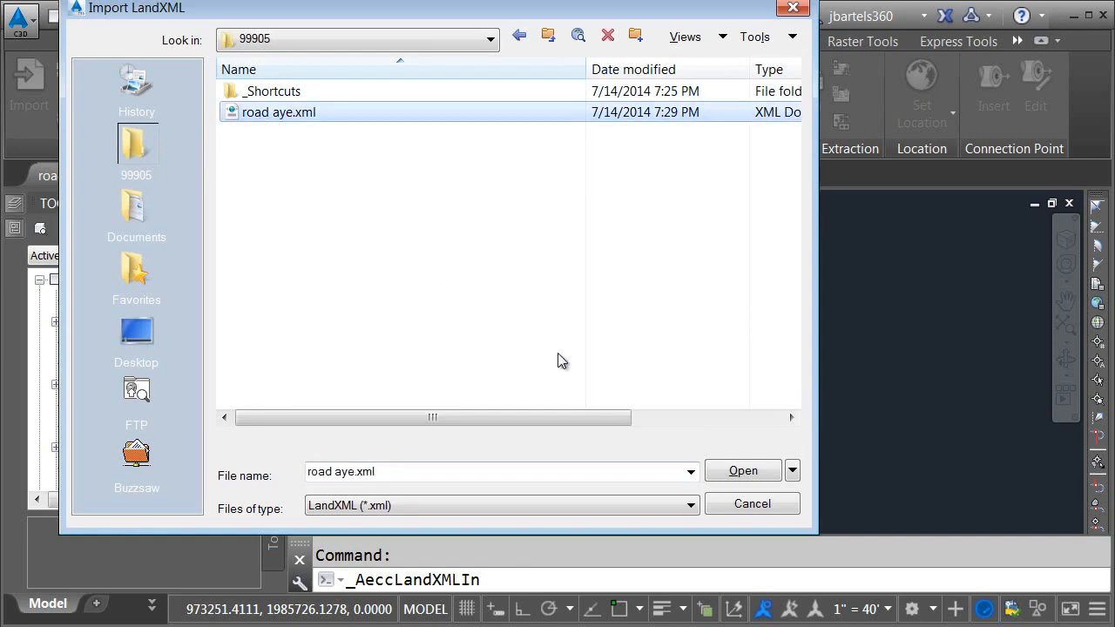
pyautogui.click(726, 475)
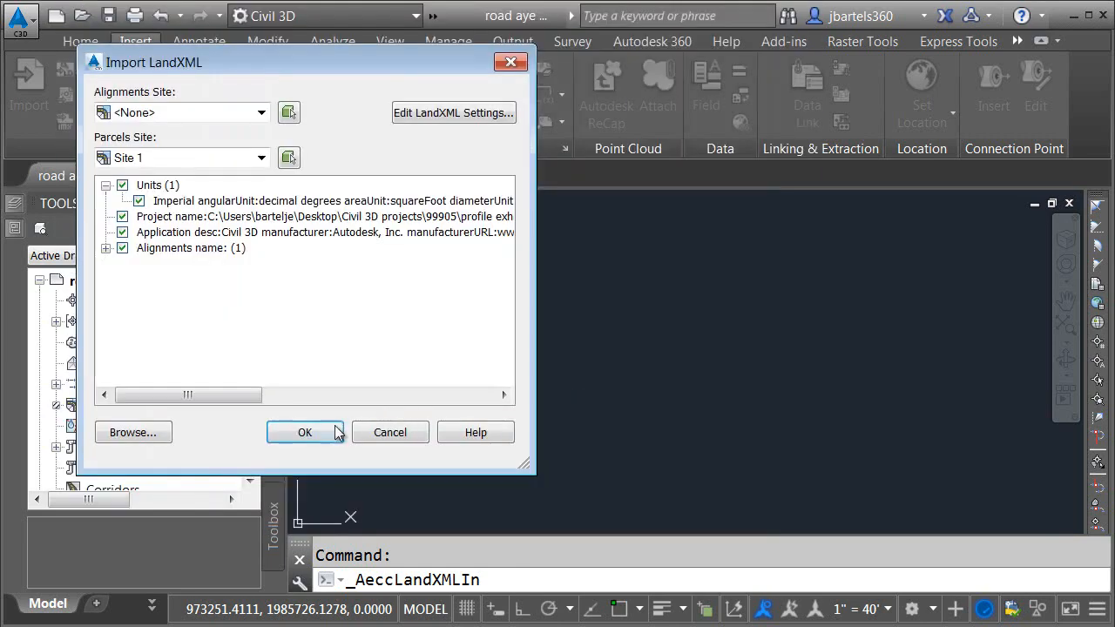
pyautogui.click(291, 363)
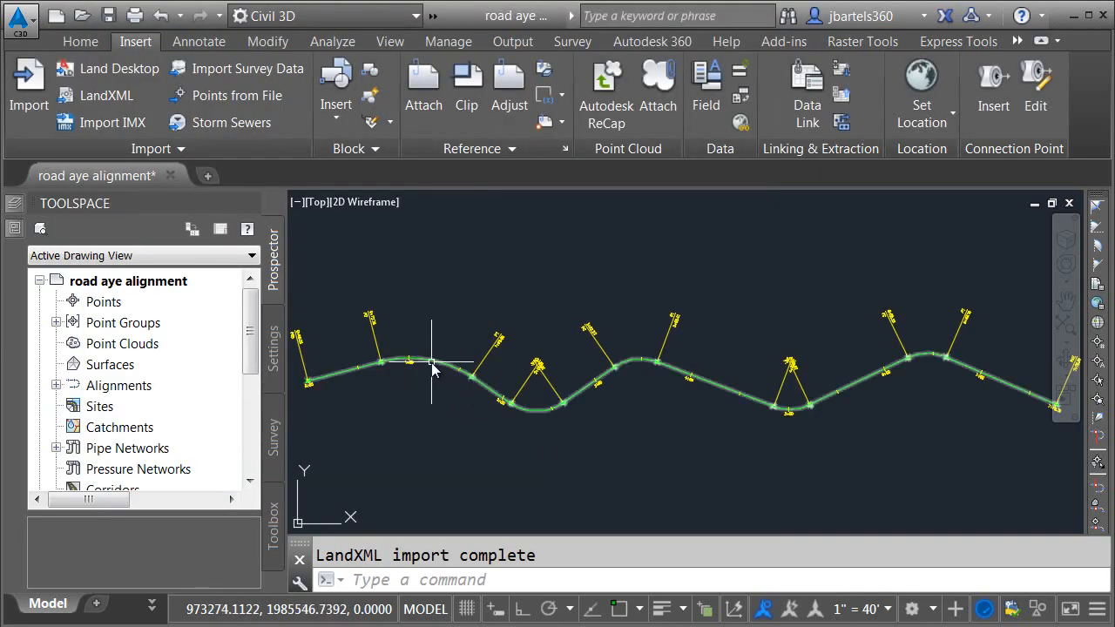
pyautogui.moveTo(432, 367)
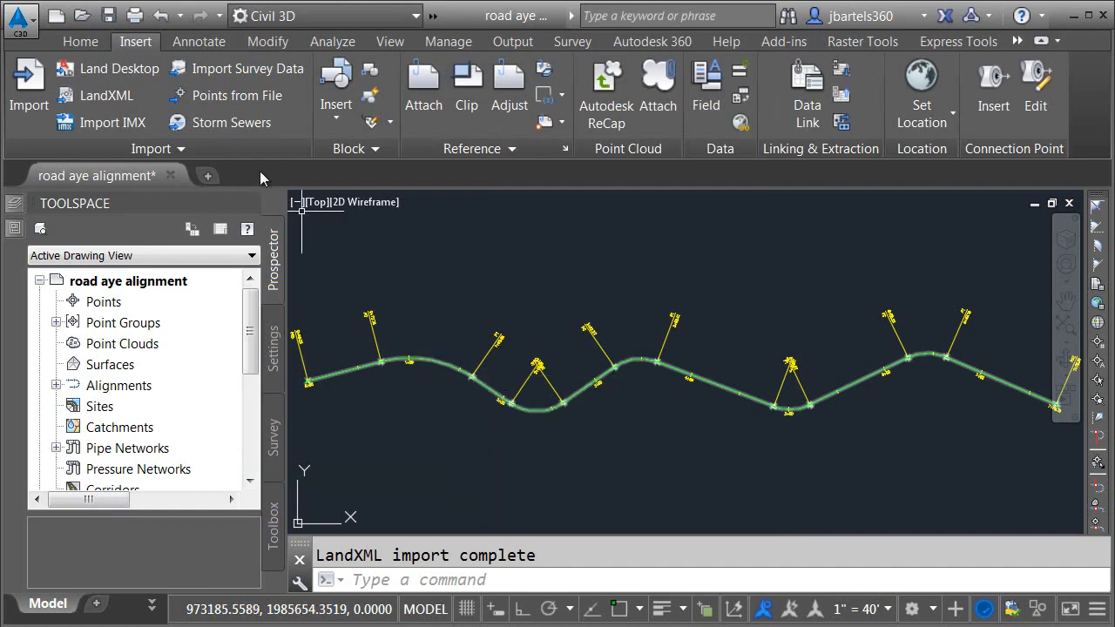
# Save and close the road aye alignment drawing, and reopen the recent profile exhibit drawing
pyautogui.click(108, 15)
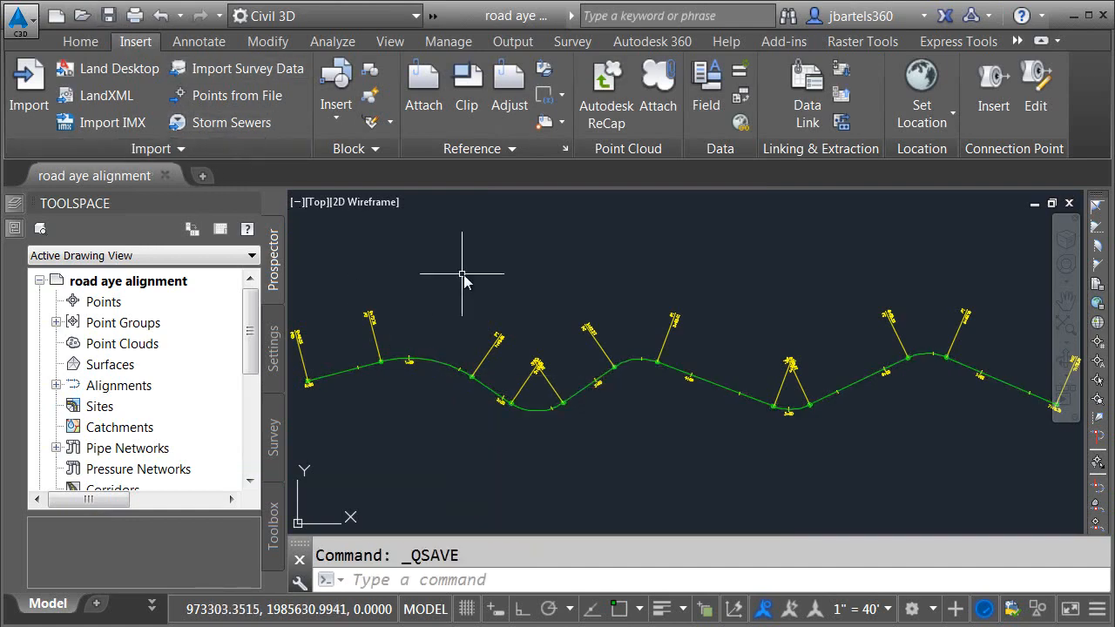
pyautogui.click(1068, 202)
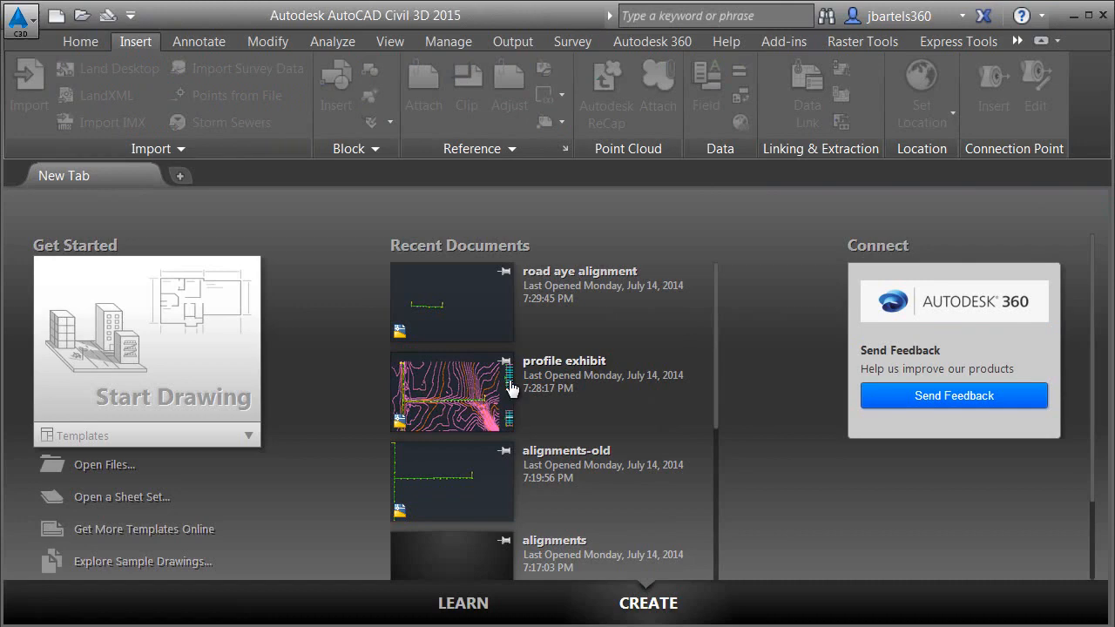
pyautogui.click(452, 405)
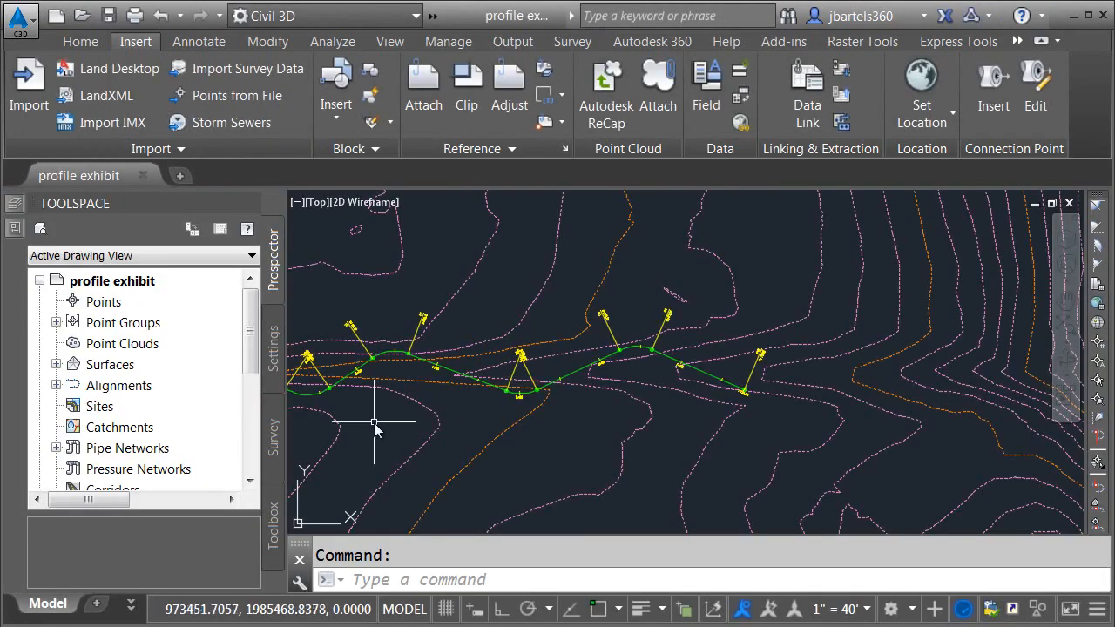
# Synchronize the Road Aye reference under the centerline alignments and dismiss the event viewer
pyautogui.moveTo(377, 423); pyautogui.dragTo(607, 421, button='middle')
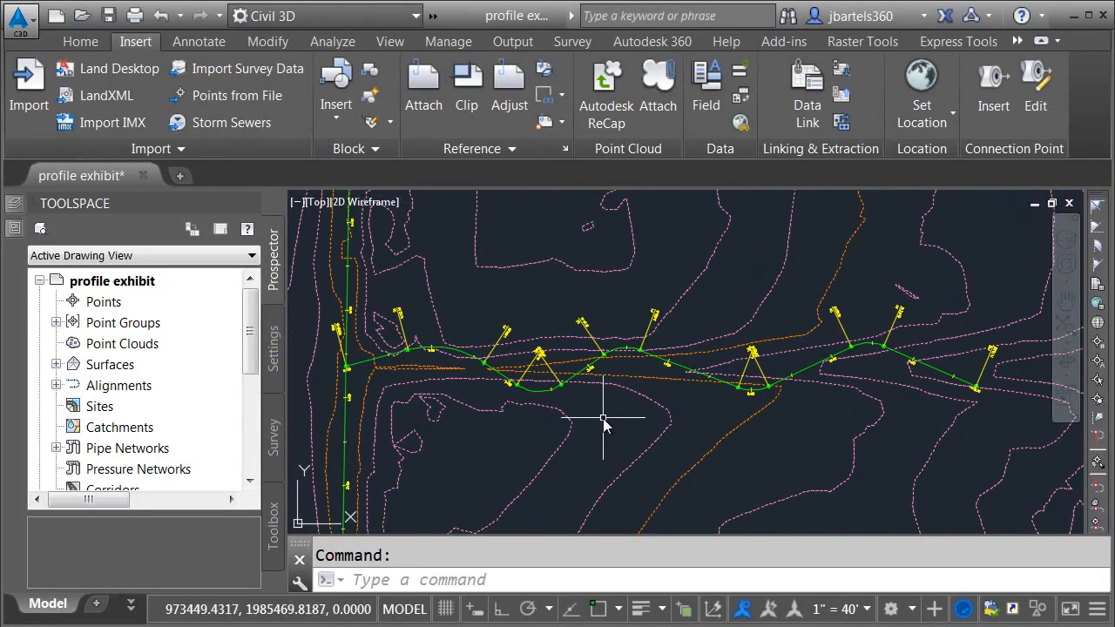
pyautogui.moveTo(593, 417)
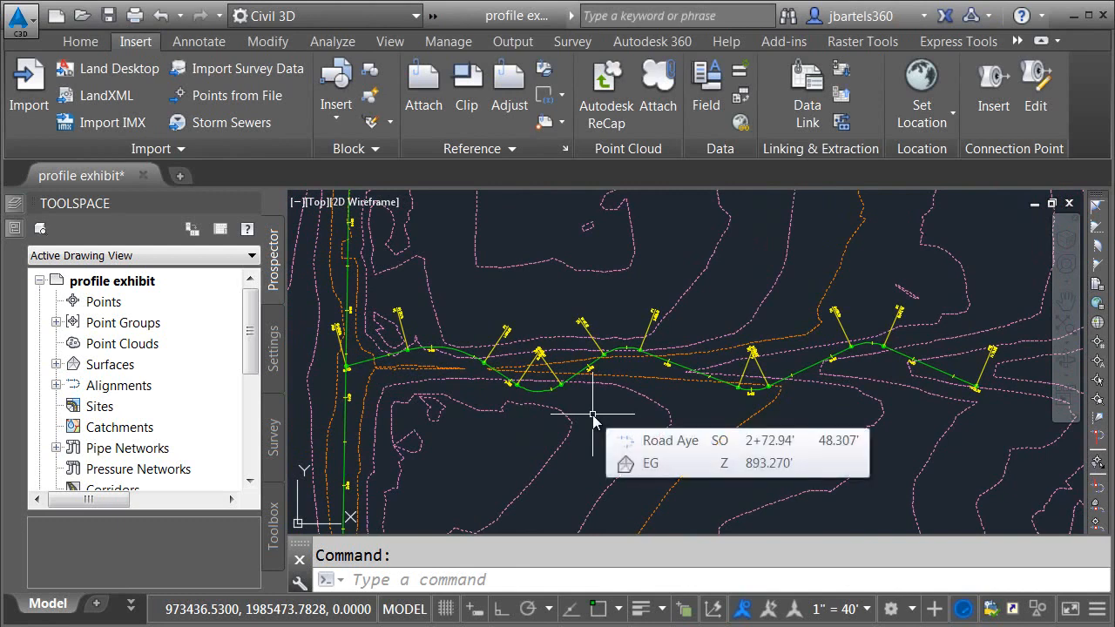
pyautogui.click(55, 386)
pyautogui.click(73, 386)
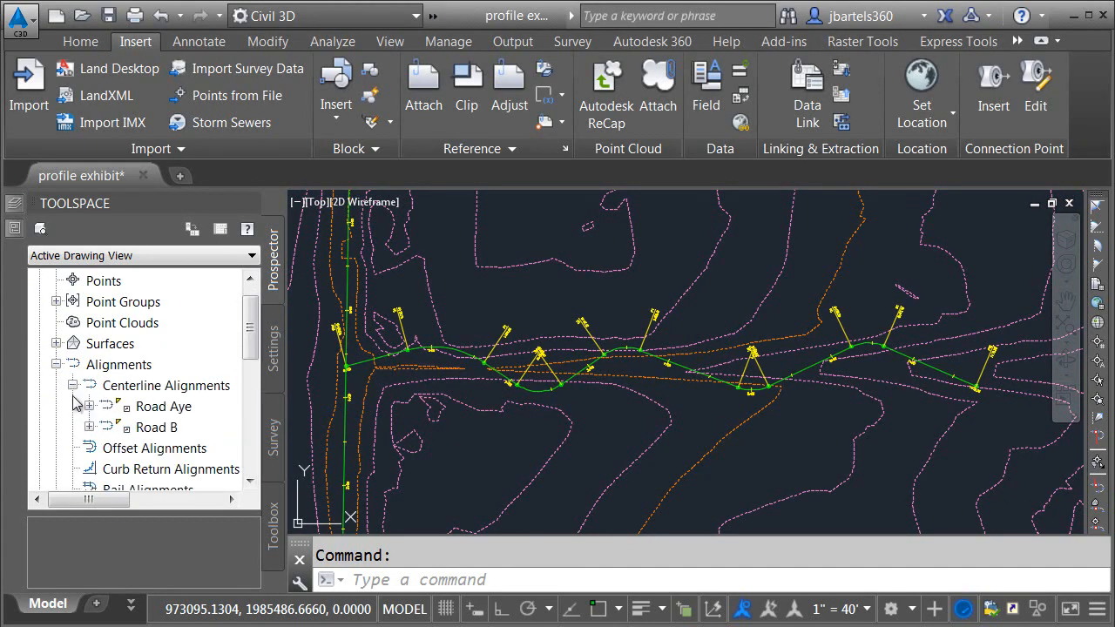
pyautogui.rightClick(150, 410)
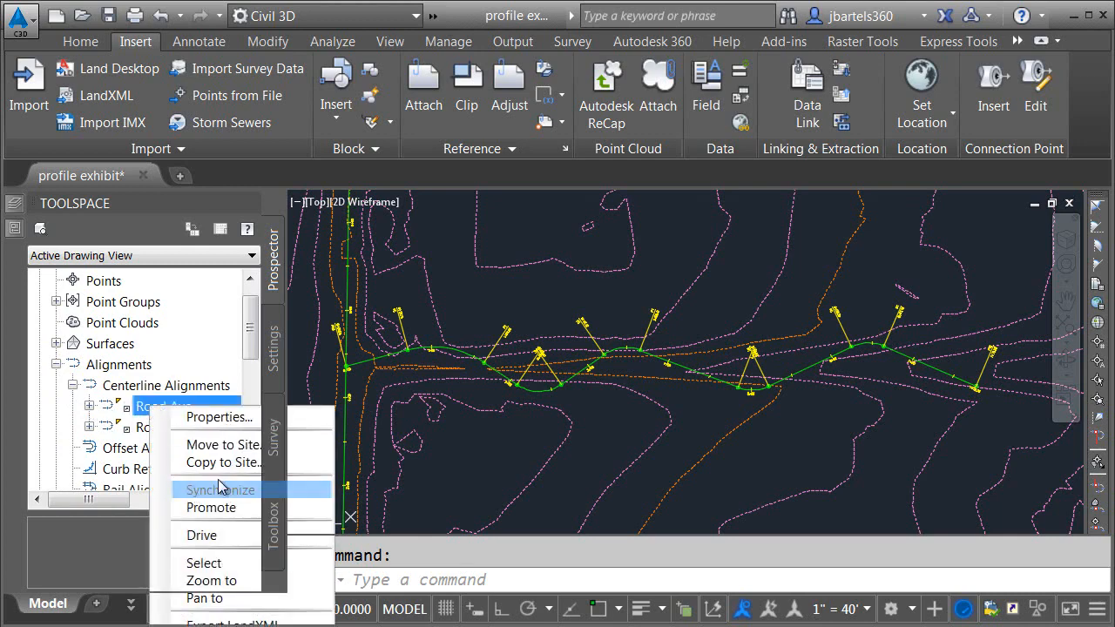
pyautogui.click(218, 486)
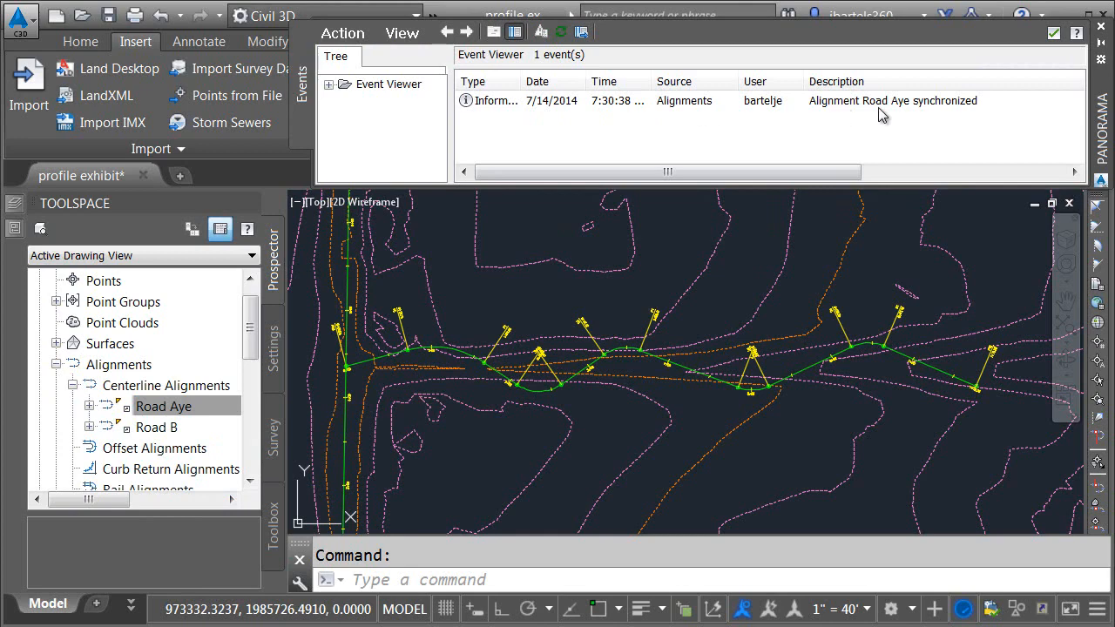
pyautogui.click(1100, 26)
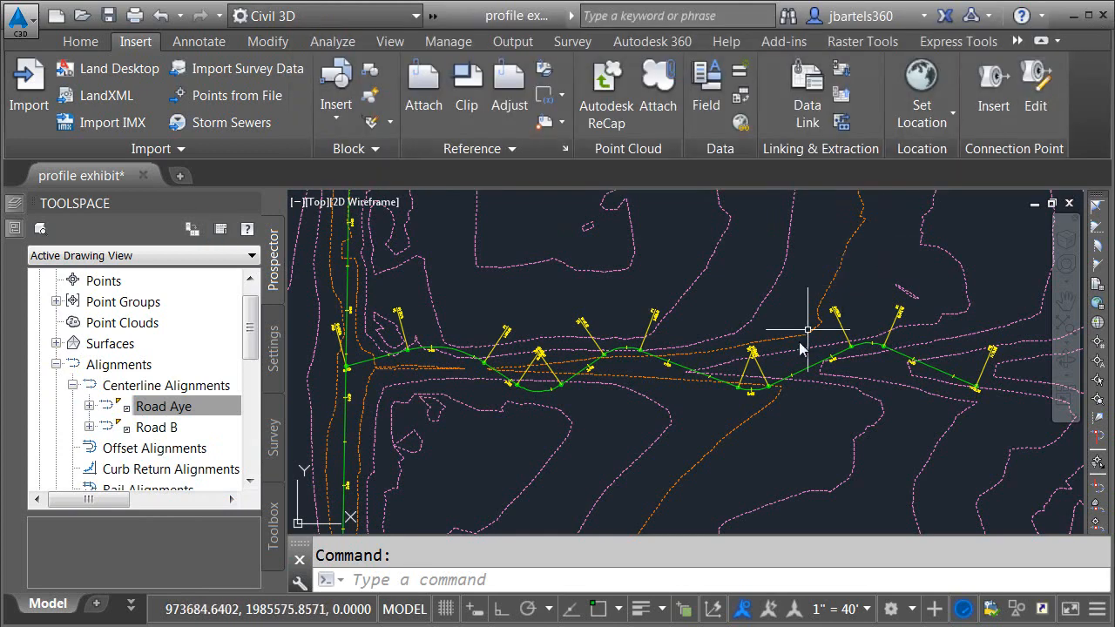
# Open the source drawing of the Road Aye alignment from its reference and switch to it
pyautogui.click(684, 371)
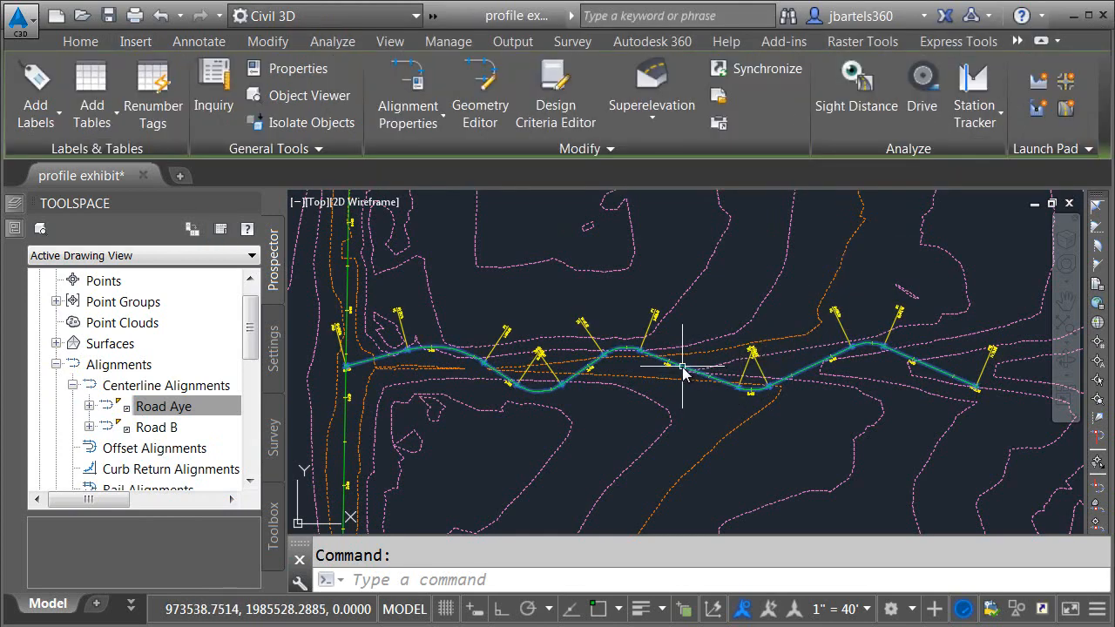
pyautogui.rightClick(686, 329)
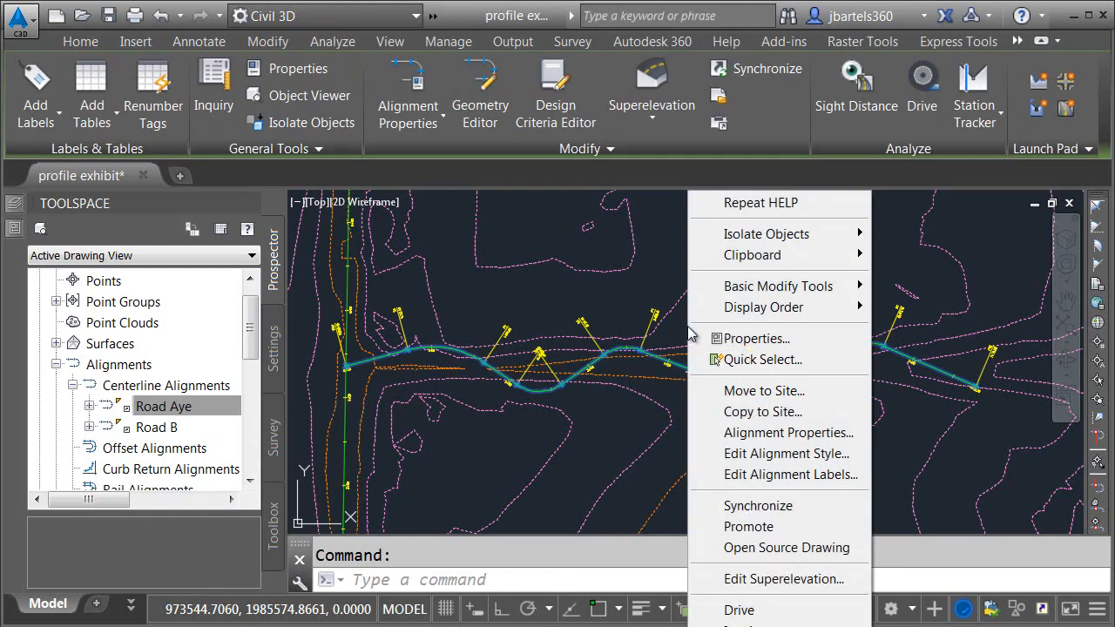
pyautogui.click(732, 551)
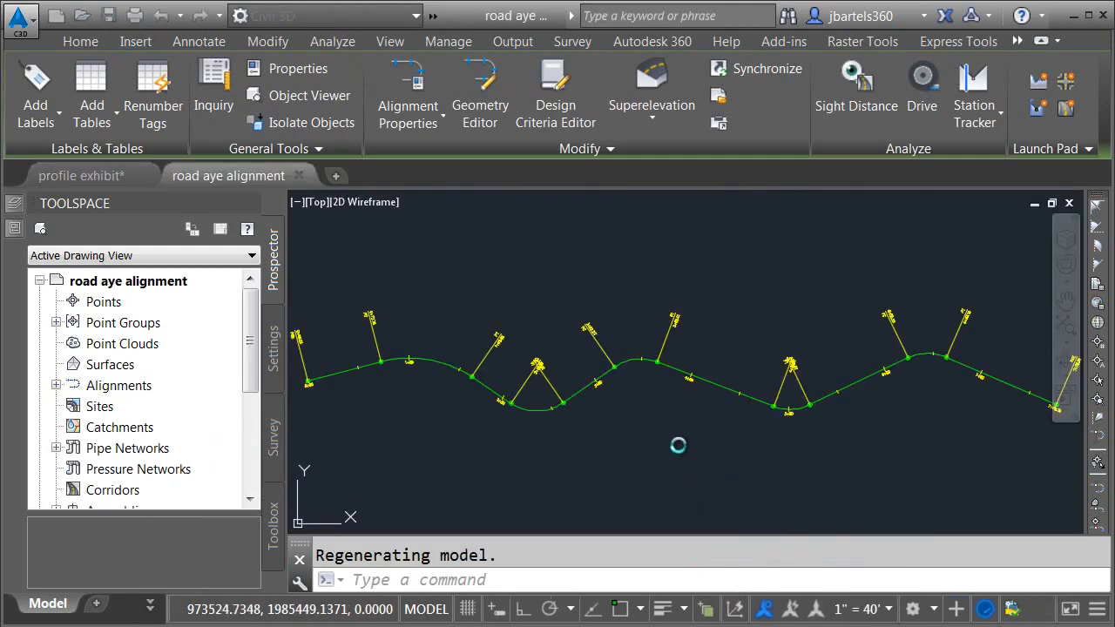
pyautogui.click(246, 177)
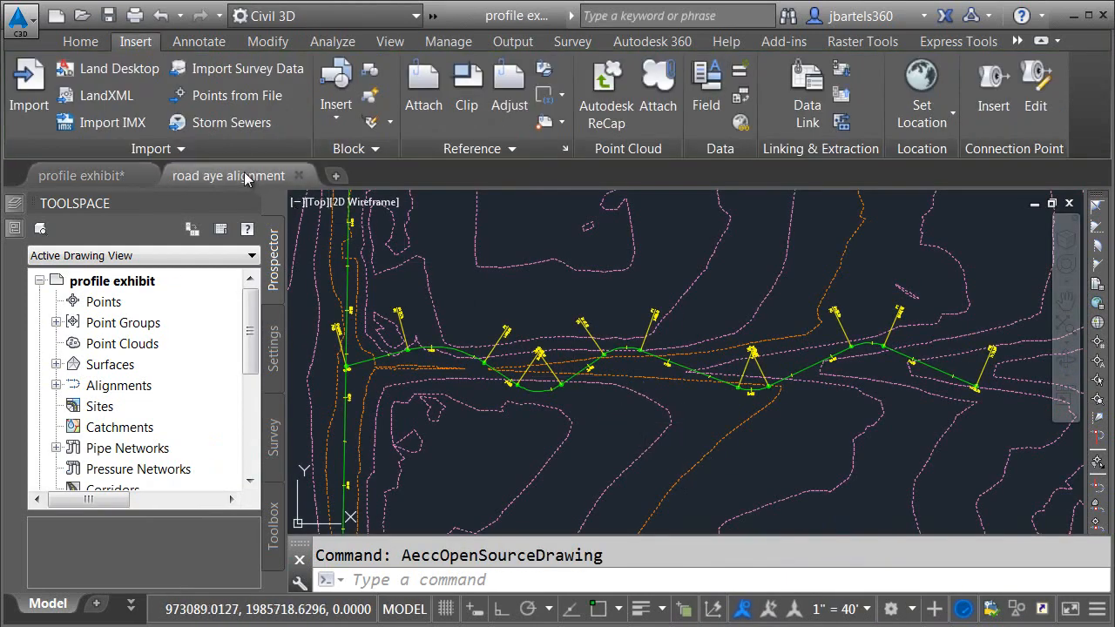
# Shorten the Road Aye alignment by deleting its last two tangents and last two curves at the east end, and close the layout tools
pyautogui.click(722, 383)
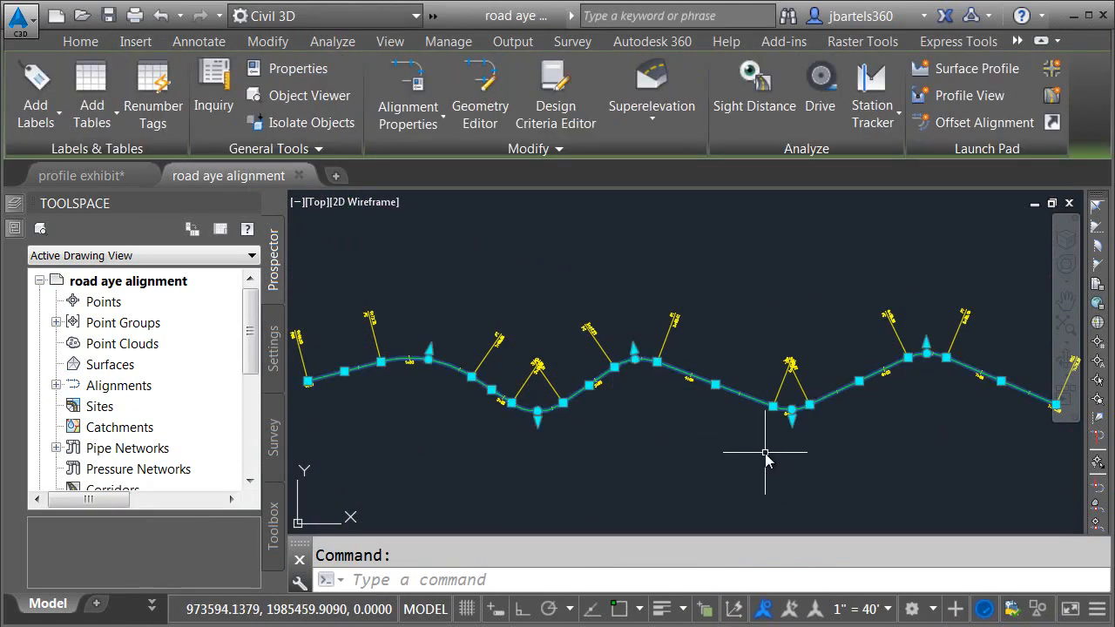
pyautogui.moveTo(765, 460); pyautogui.dragTo(637, 463, button='middle')
pyautogui.click(480, 92)
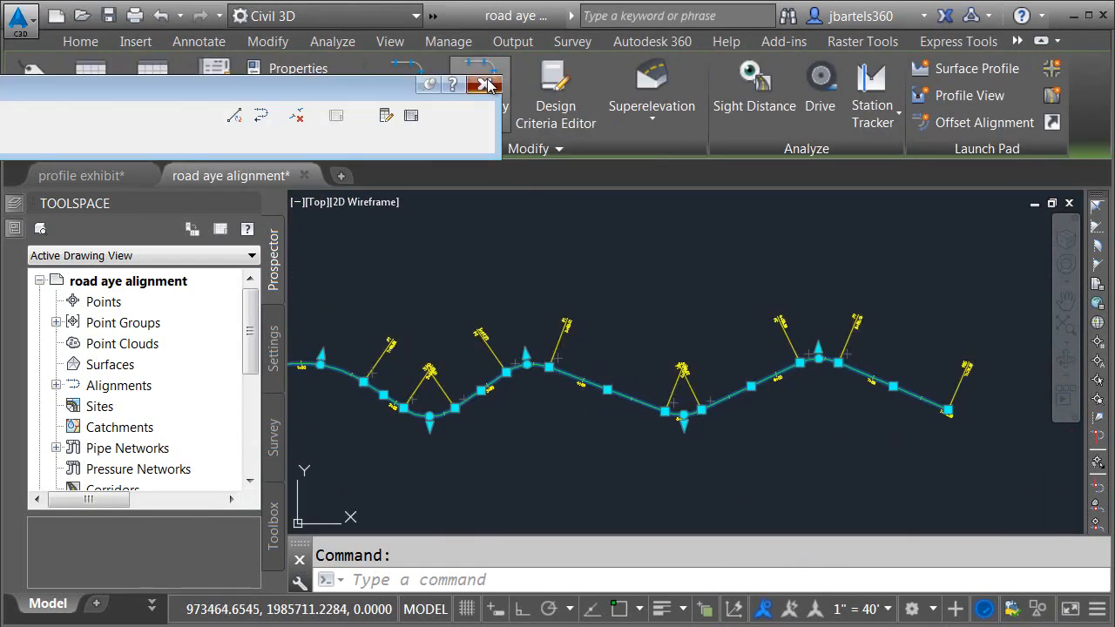
pyautogui.click(645, 204)
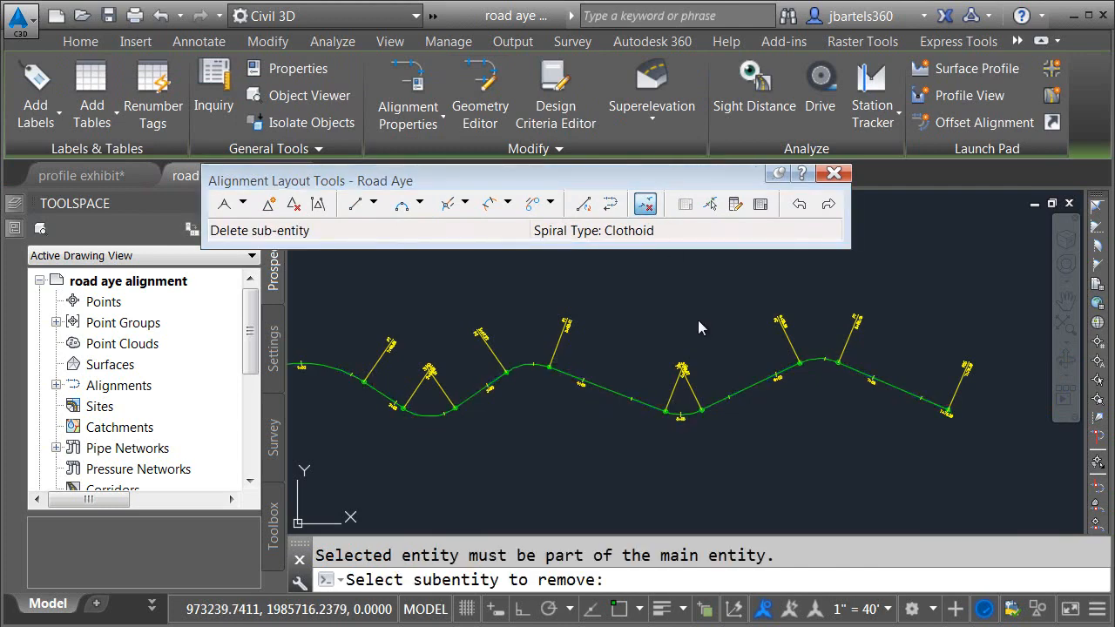
pyautogui.click(881, 383)
pyautogui.click(818, 360)
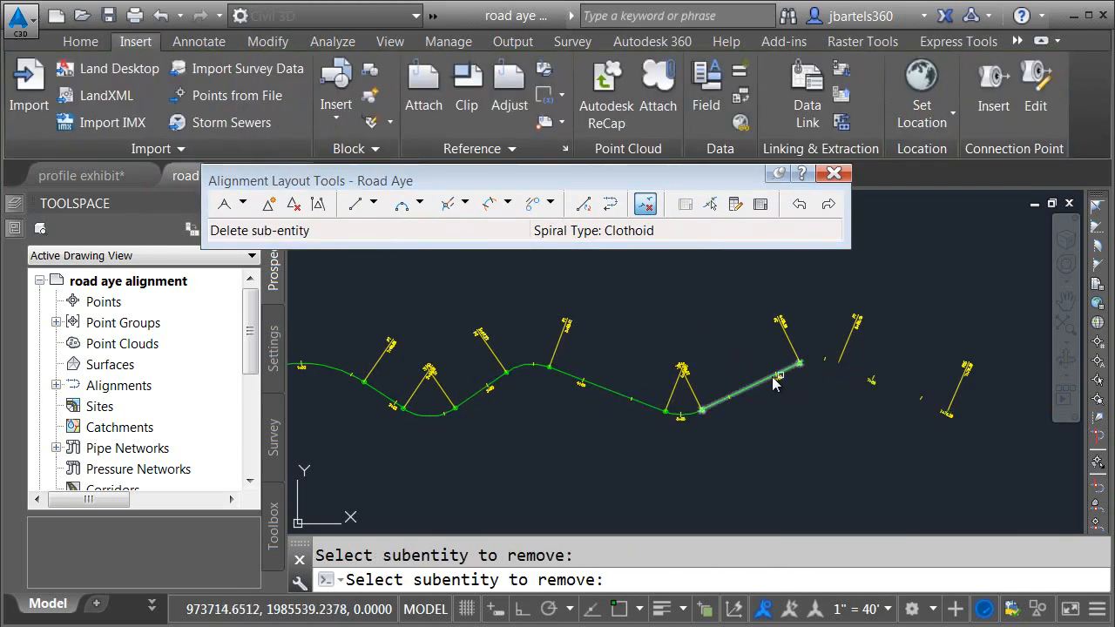
pyautogui.click(765, 380)
pyautogui.click(688, 411)
pyautogui.press('Return')
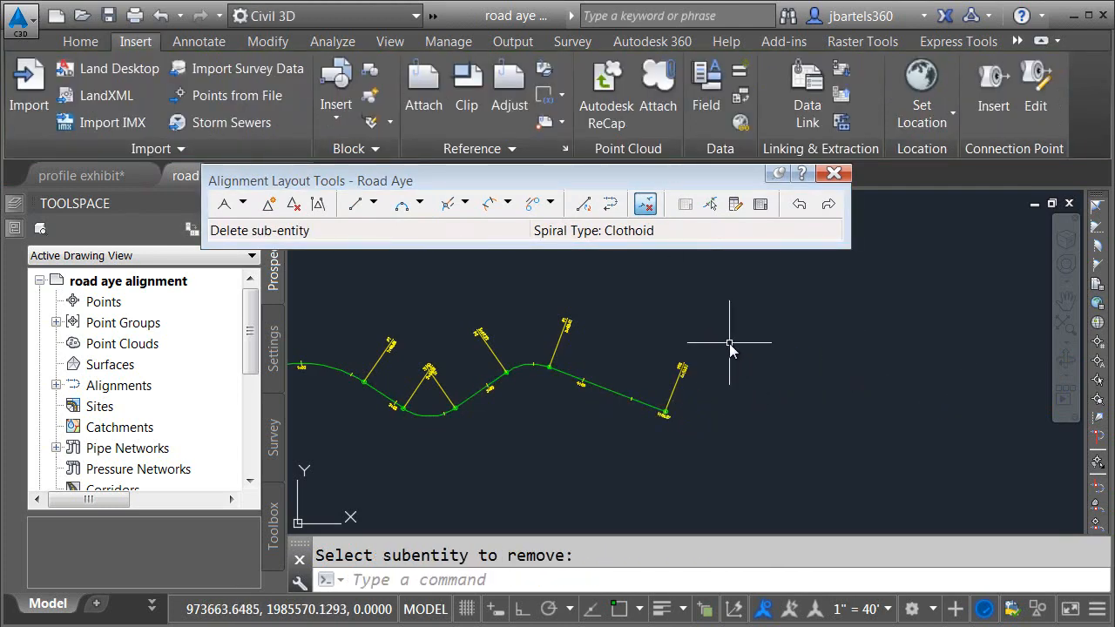
pyautogui.click(834, 173)
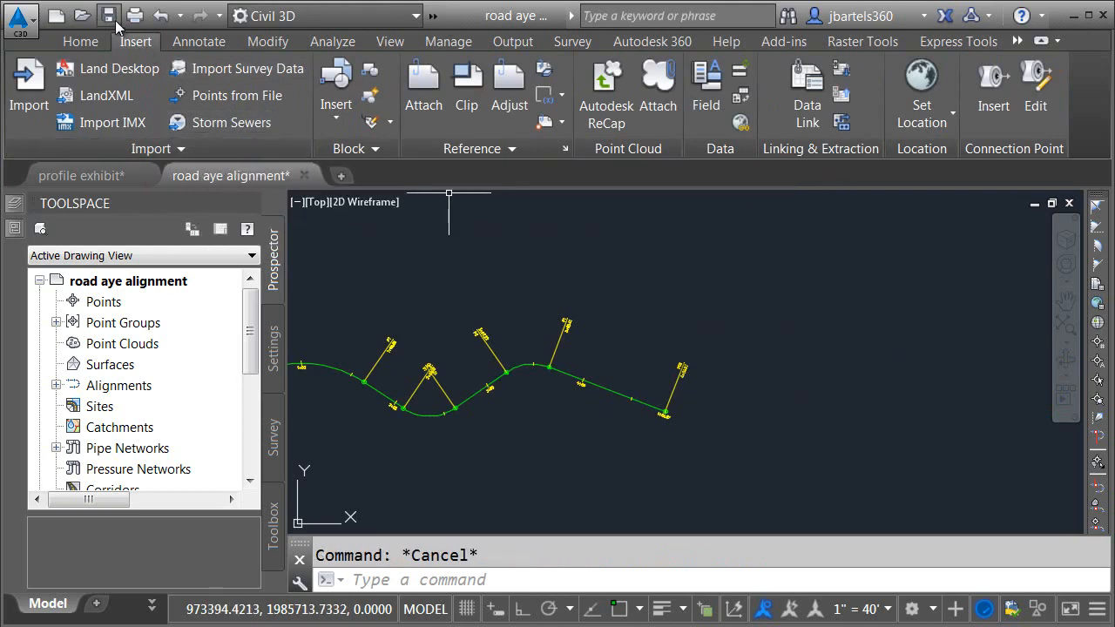
# Save and close the road aye alignment drawing, and synchronize the changed data shortcut references in the profile exhibit
pyautogui.hotkey('ctrl', 's')
pyautogui.click(299, 176)
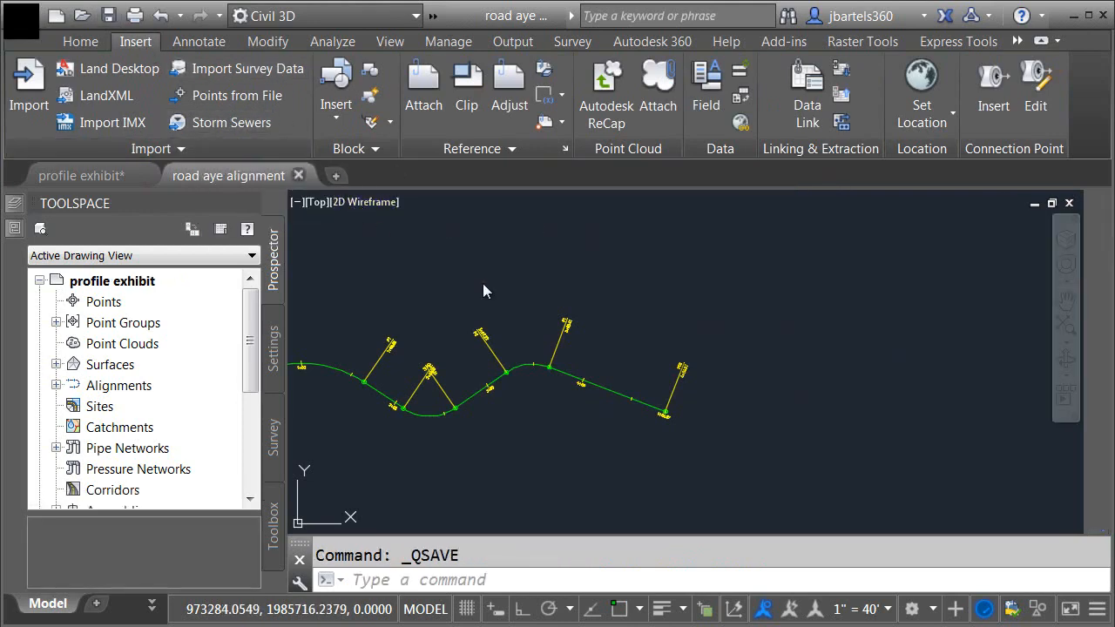
pyautogui.scroll(-5, 596, 421)
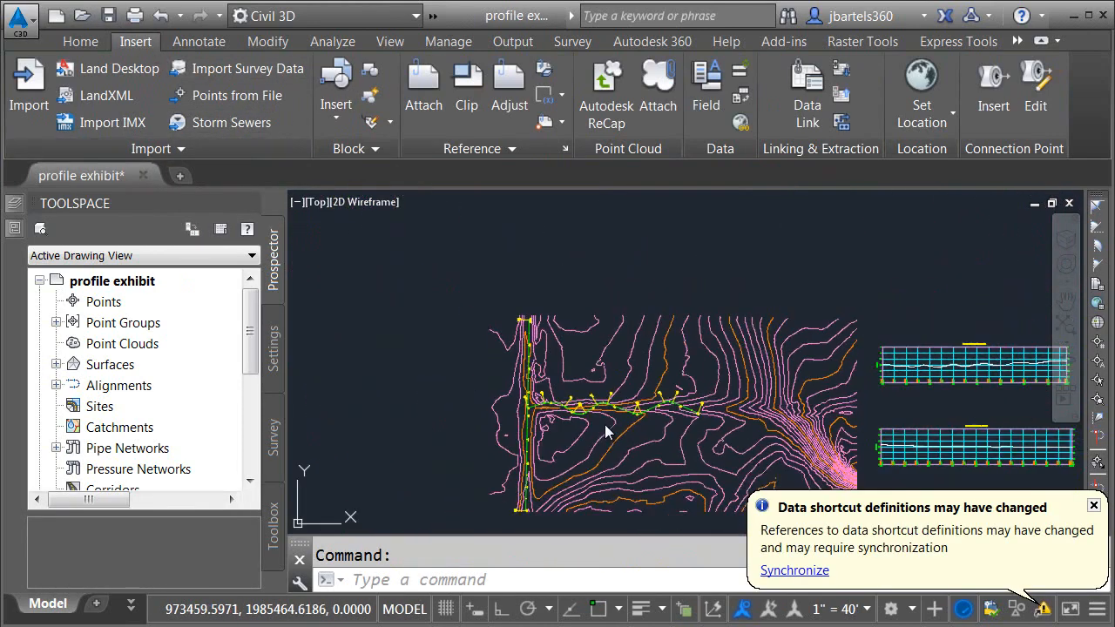
pyautogui.click(788, 571)
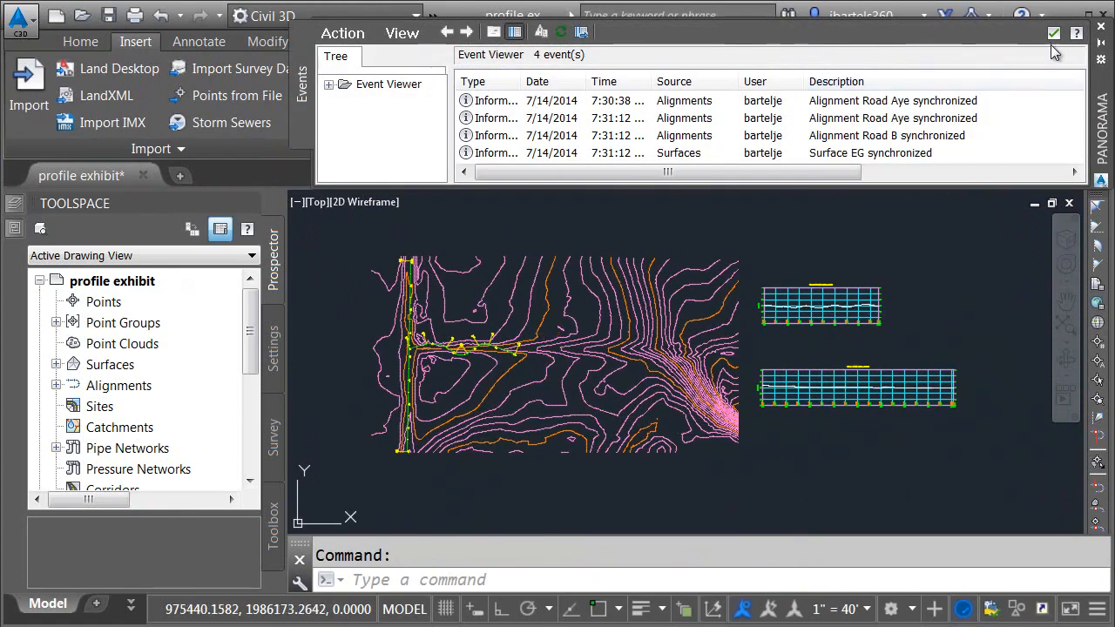
pyautogui.click(1053, 32)
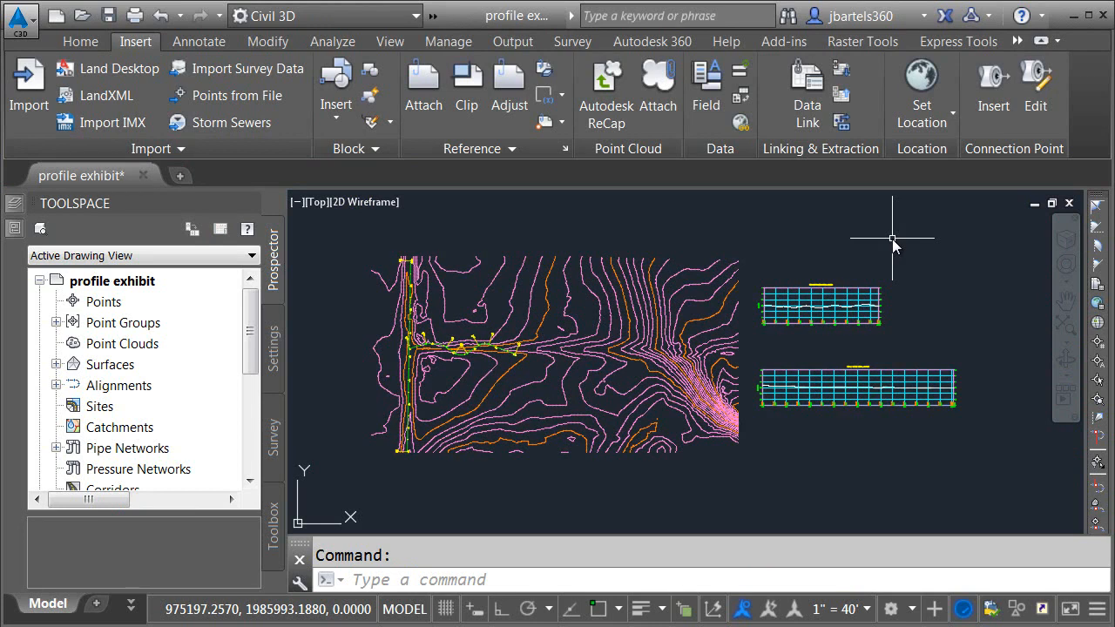